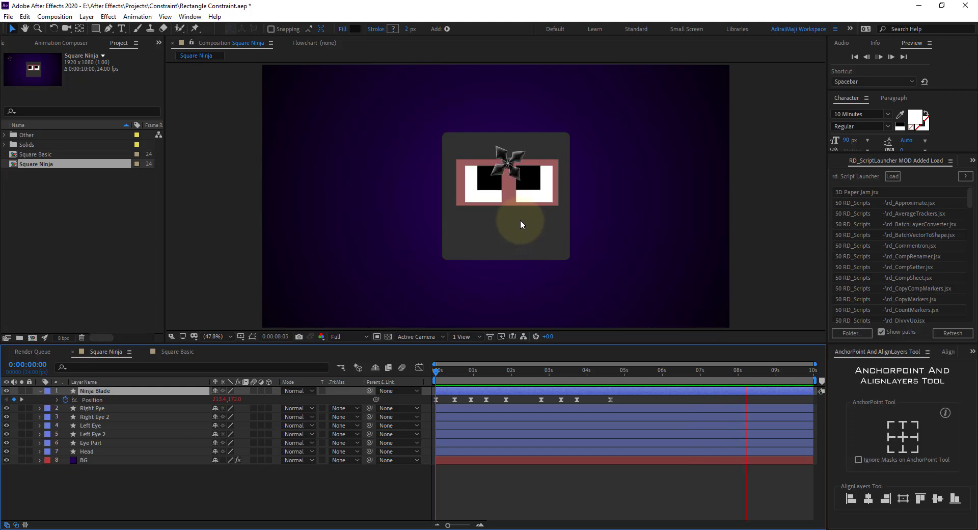
- Preview the Square Ninja animation and move the Ninja Blade around the head to test how the eyes follow it
key(space)
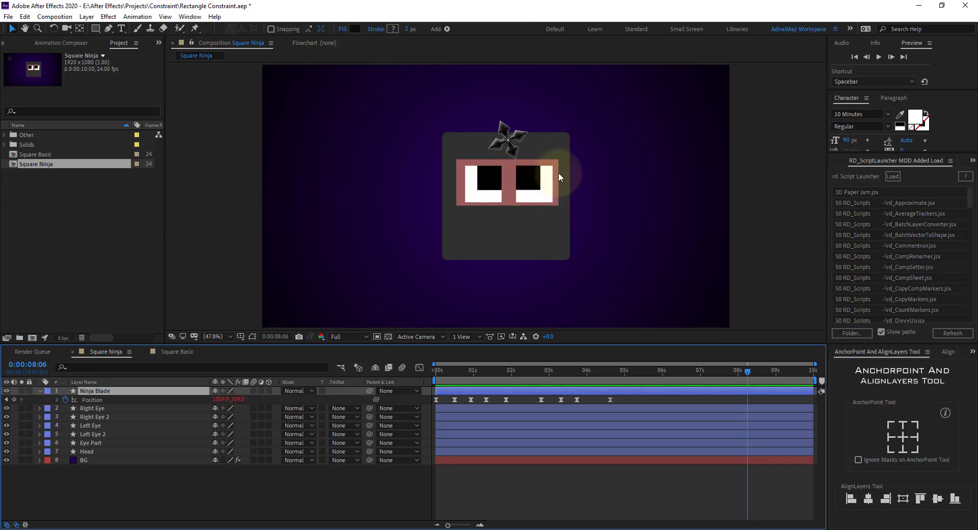
click(532, 185)
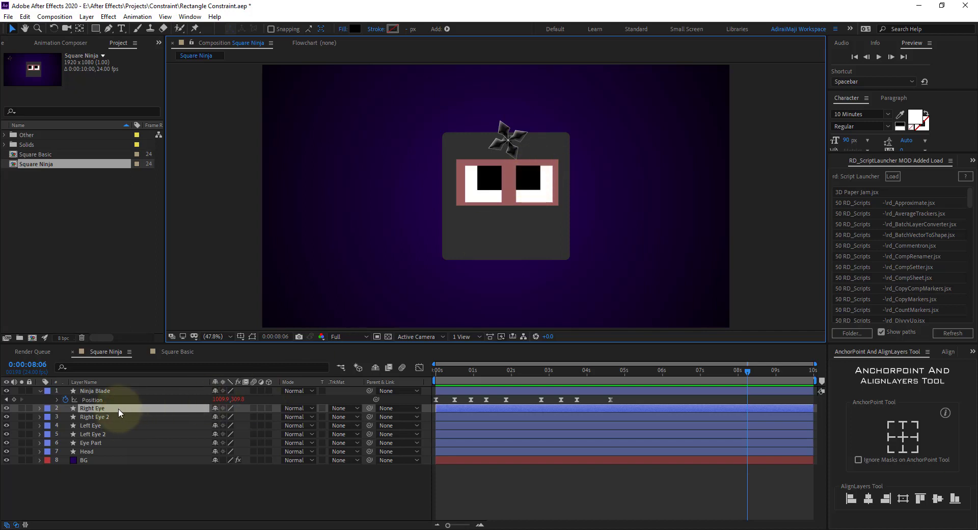
key(space)
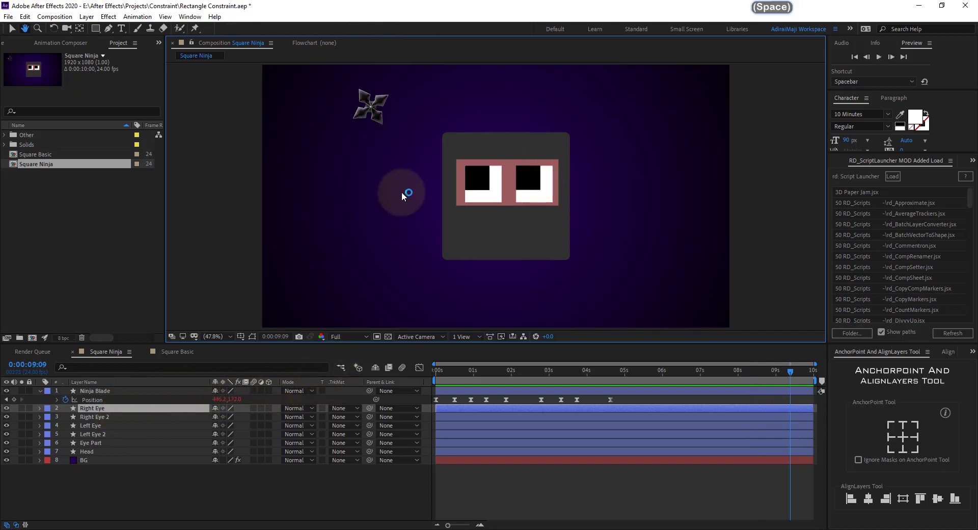
click(373, 113)
drag(373, 113, 516, 107)
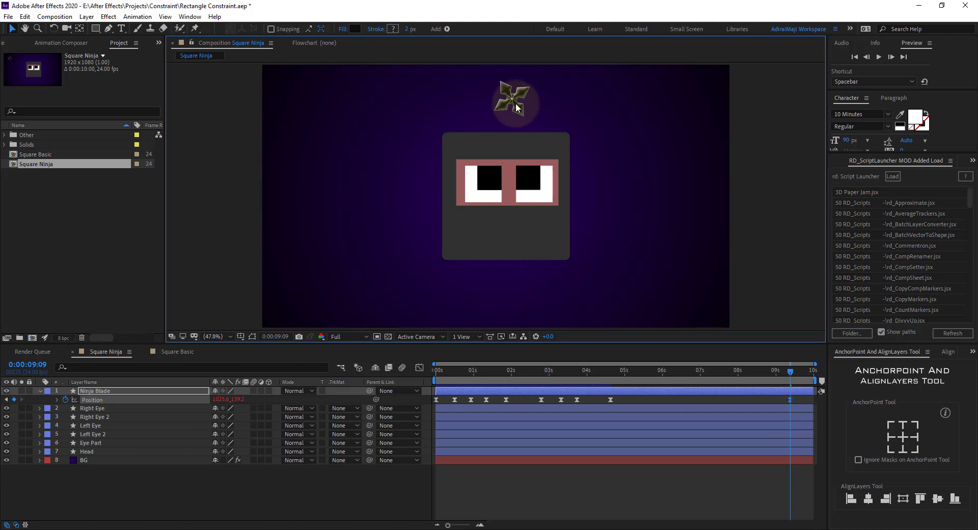
drag(520, 111, 507, 271)
drag(515, 313, 644, 176)
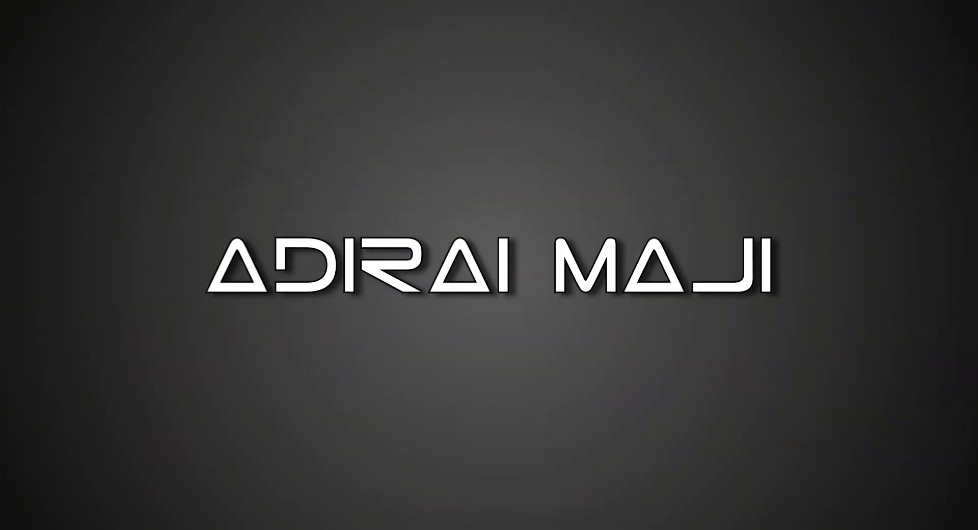
- Create a new 1920 x 1080 composition at 24 fps named Square Constraint
click(140, 476)
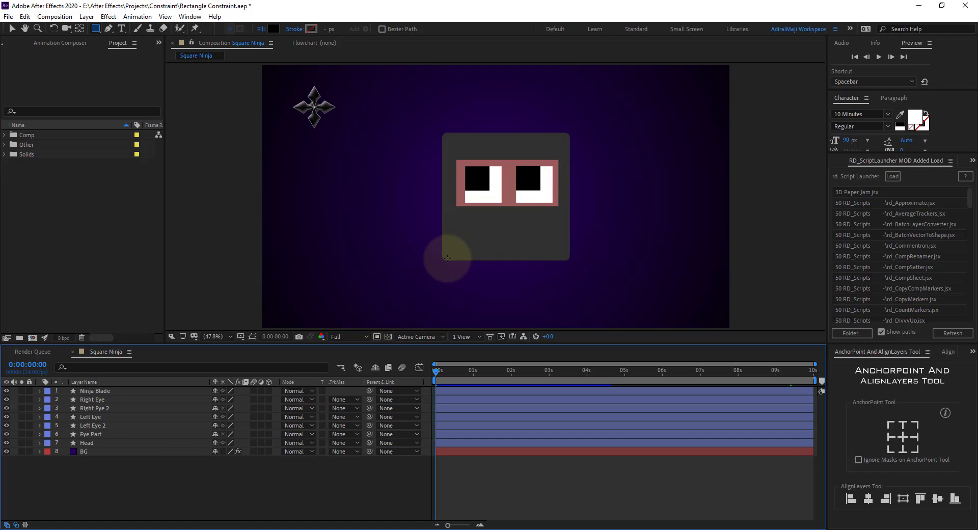
key(ctrl+n)
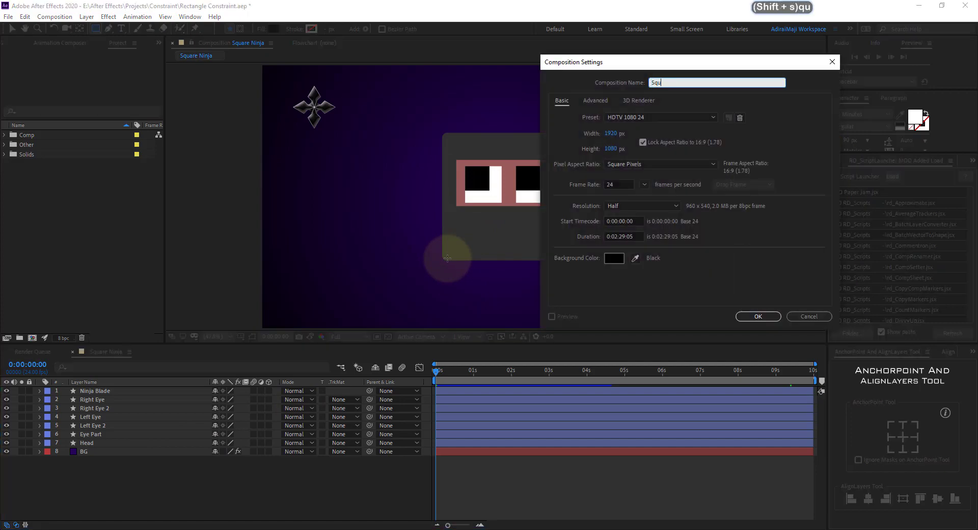
text(Squre  Constraint)
key(Return)
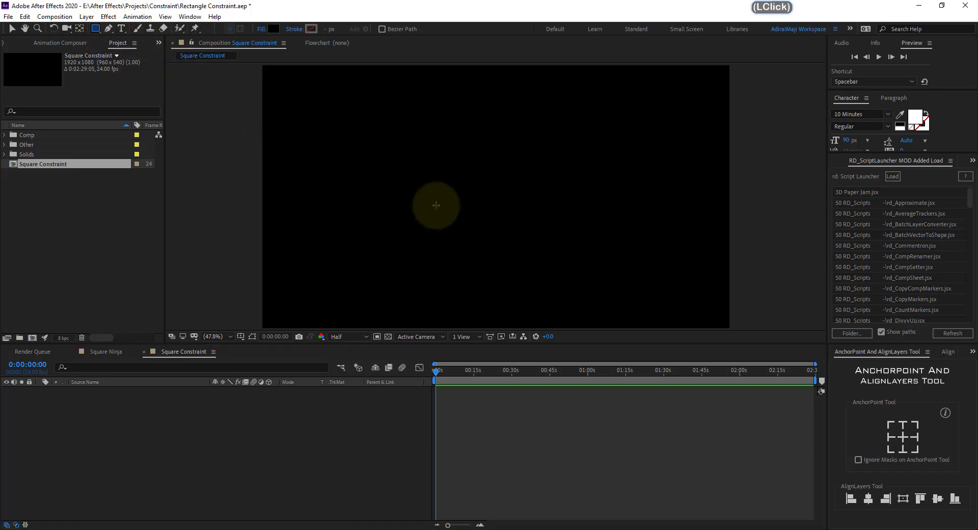
- Enable Center Anchor Point in New Shape Layers in the general preferences
click(25, 16)
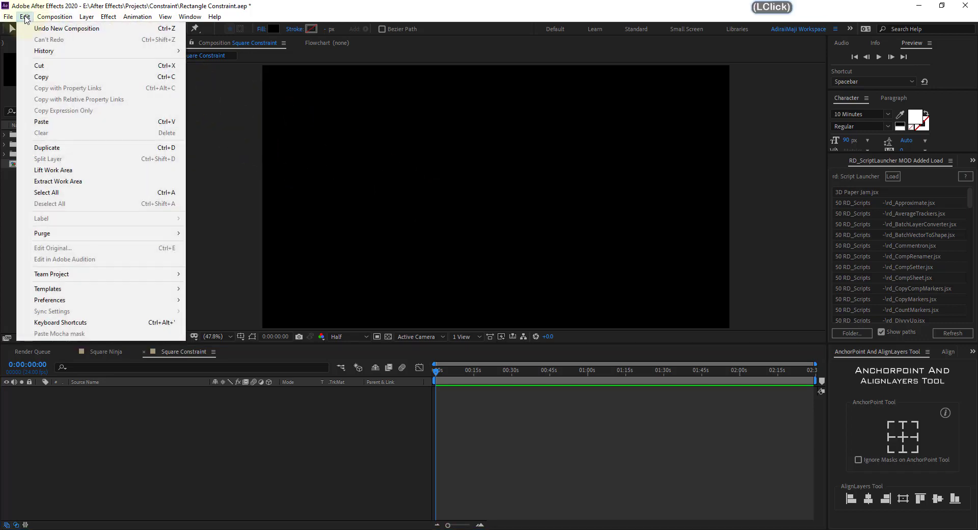
mouse_move(88, 306)
click(272, 300)
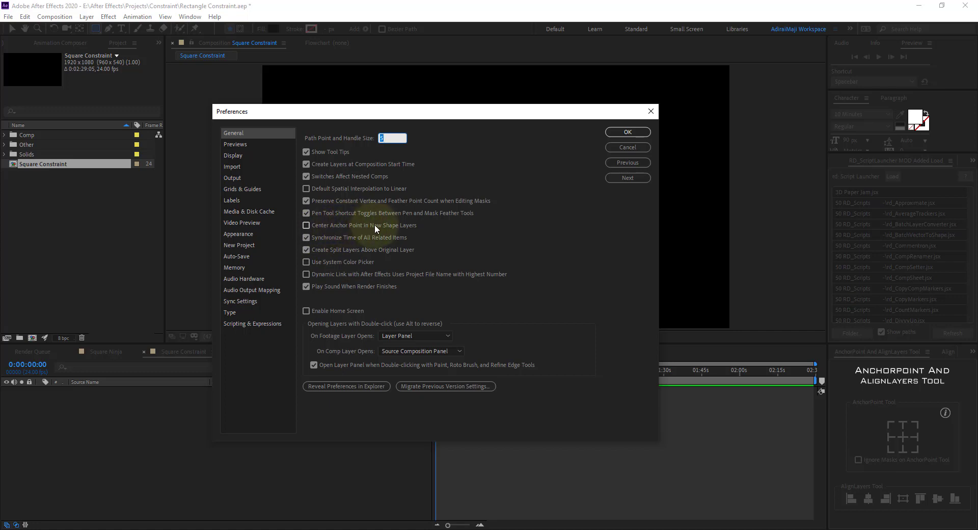
click(390, 225)
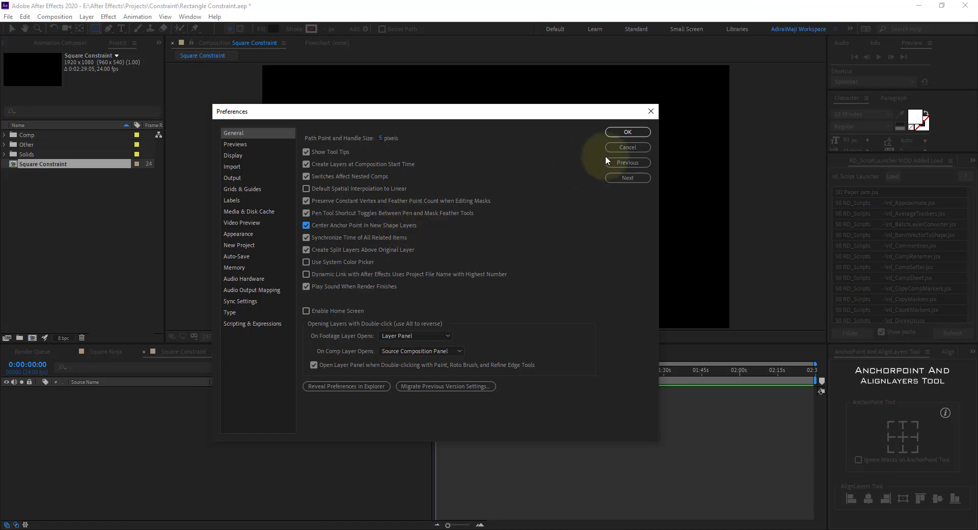
click(633, 134)
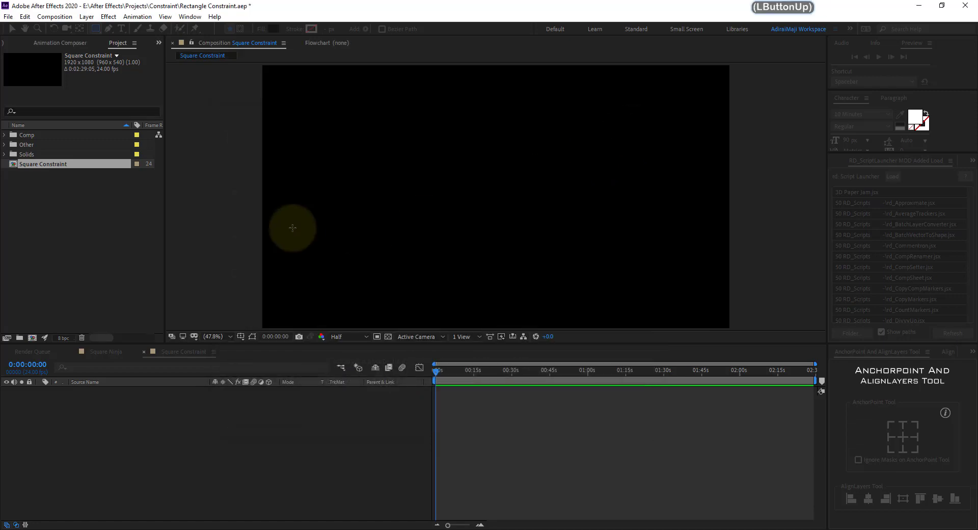
- Draw a square about 429 px wide near the middle of the composition and fill it with white
click(99, 29)
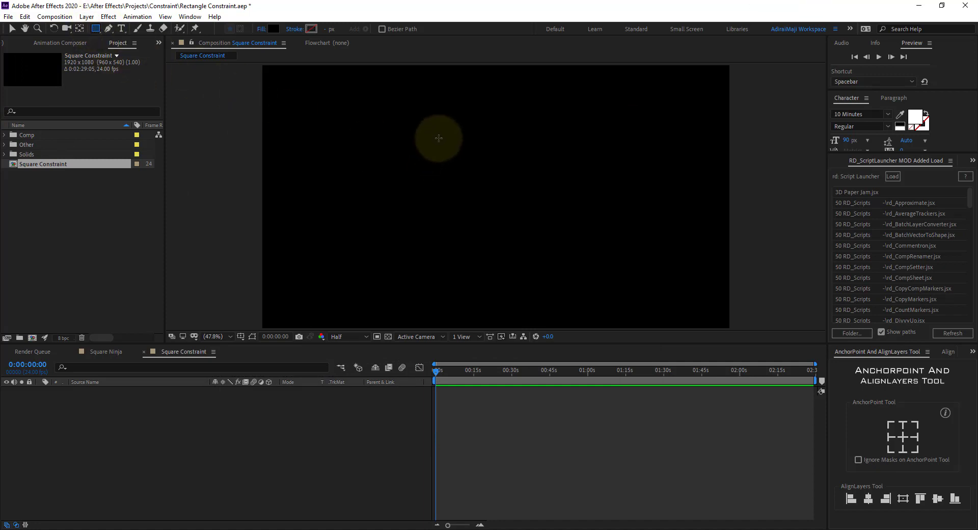
drag(439, 138, 537, 242)
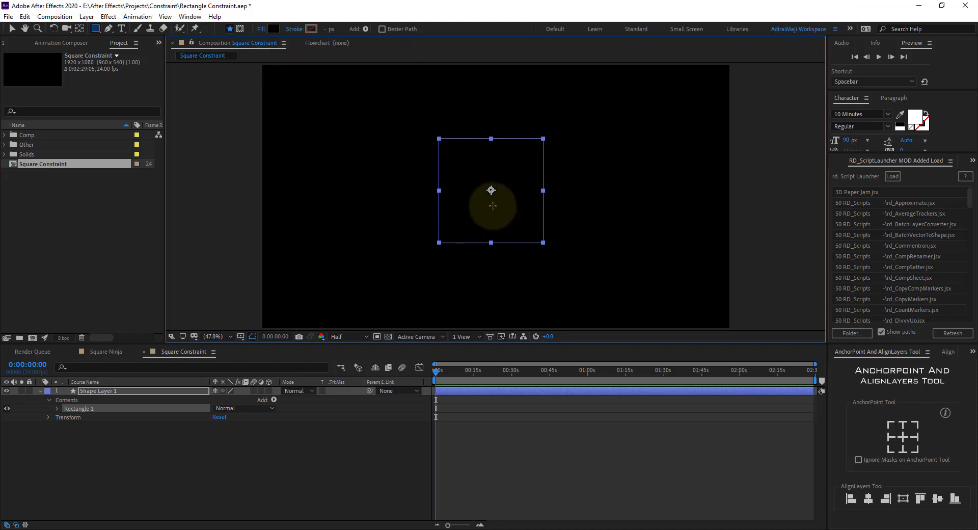
click(269, 29)
click(295, 332)
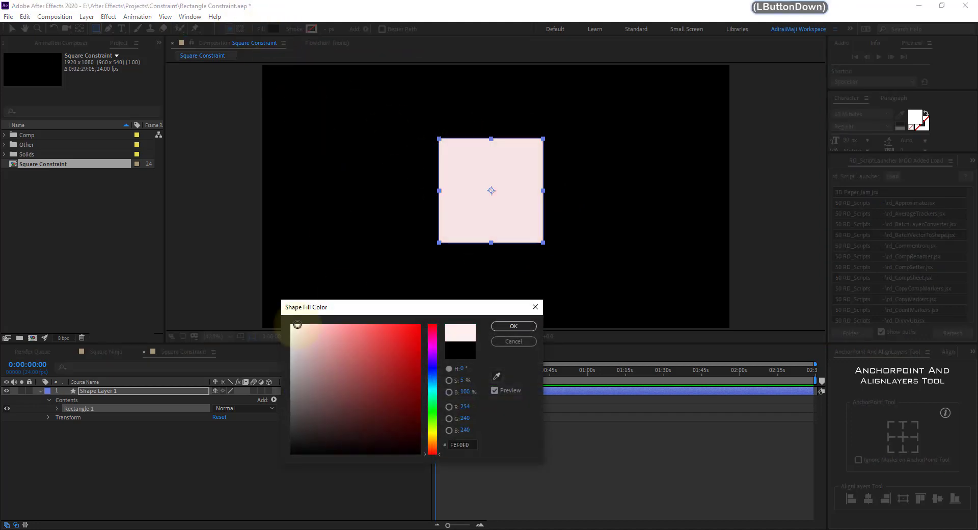
click(291, 325)
click(513, 326)
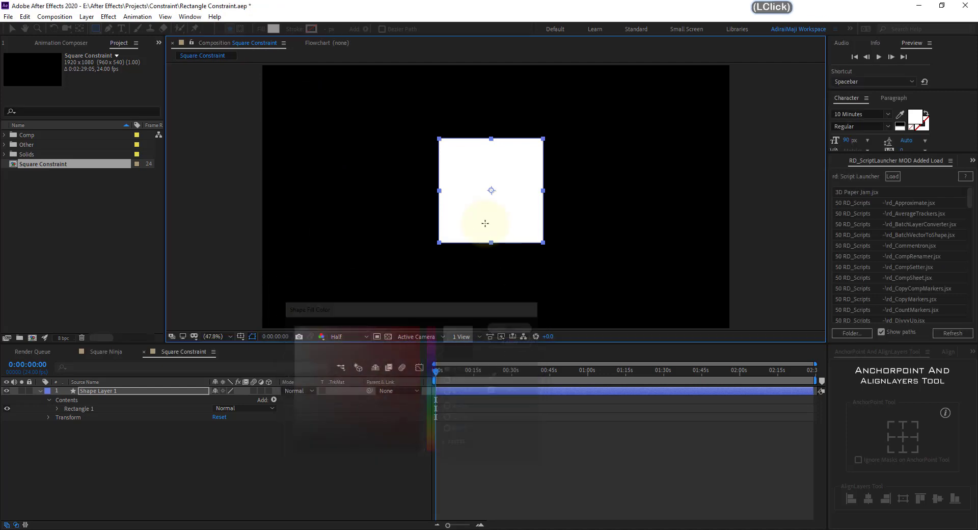
- Try enlarging the white square by scaling its layer to 225%, and undo the scaling
click(157, 390)
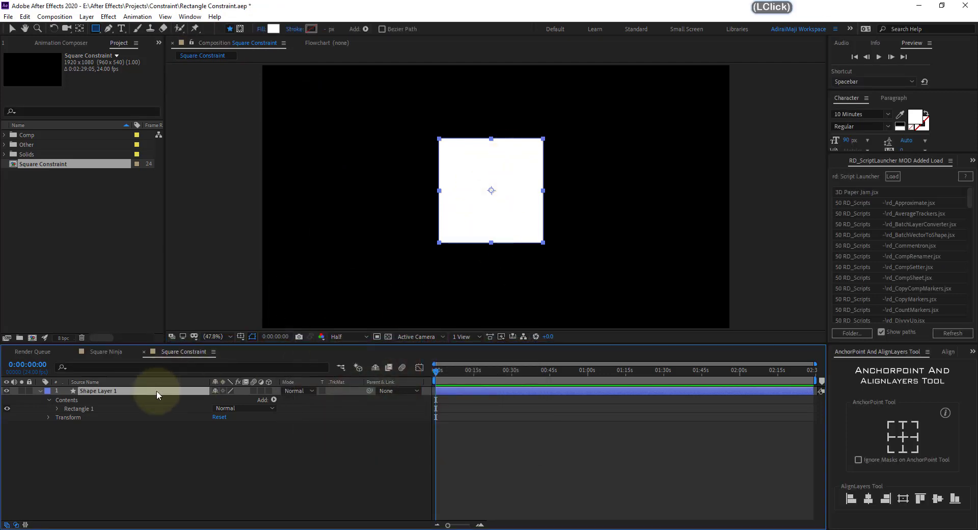
key(s)
drag(228, 405, 295, 399)
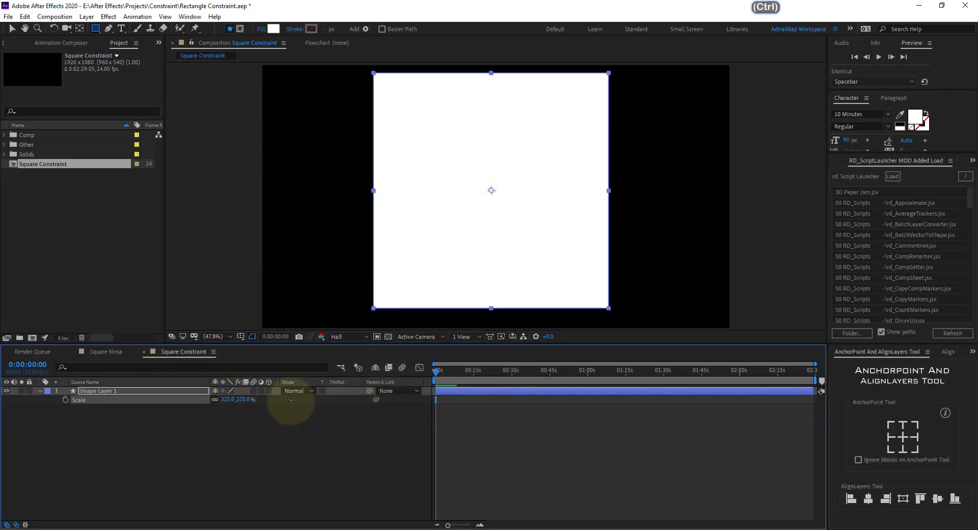
key(ctrl+z)
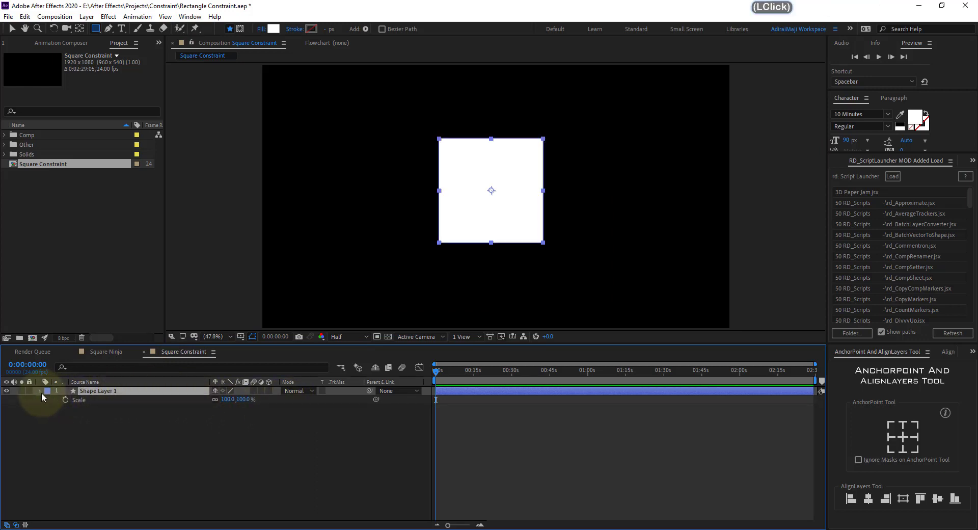
- Set the white square's rectangle path size to 500 x 500
double_click(41, 392)
click(48, 399)
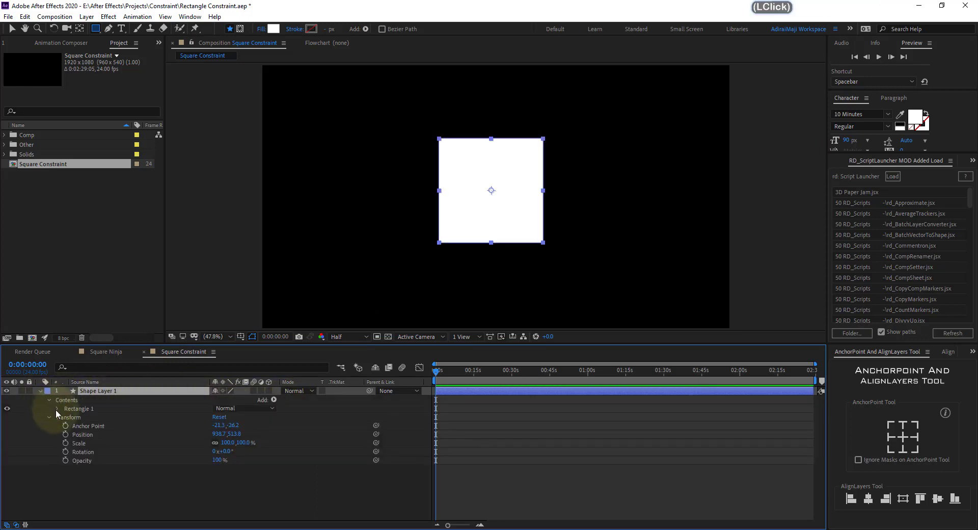
click(57, 409)
click(66, 417)
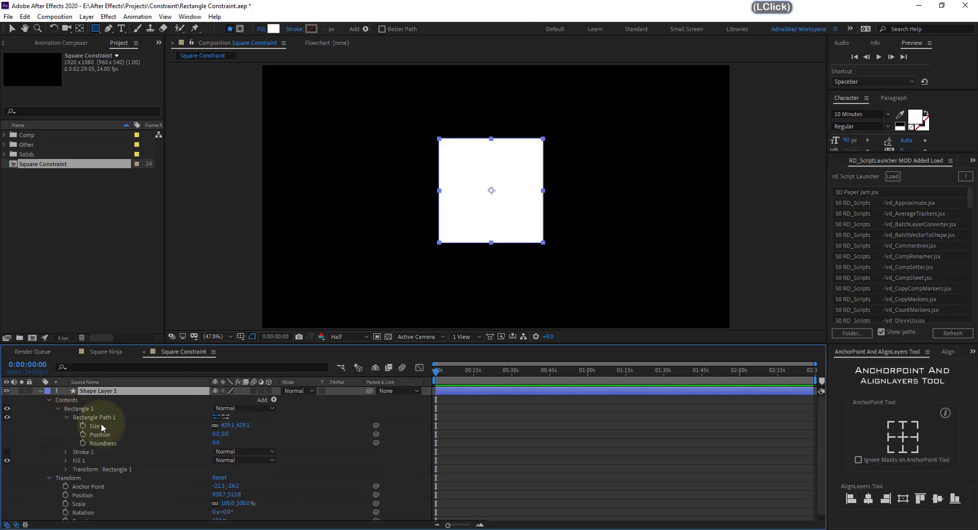
click(97, 426)
drag(241, 428, 346, 438)
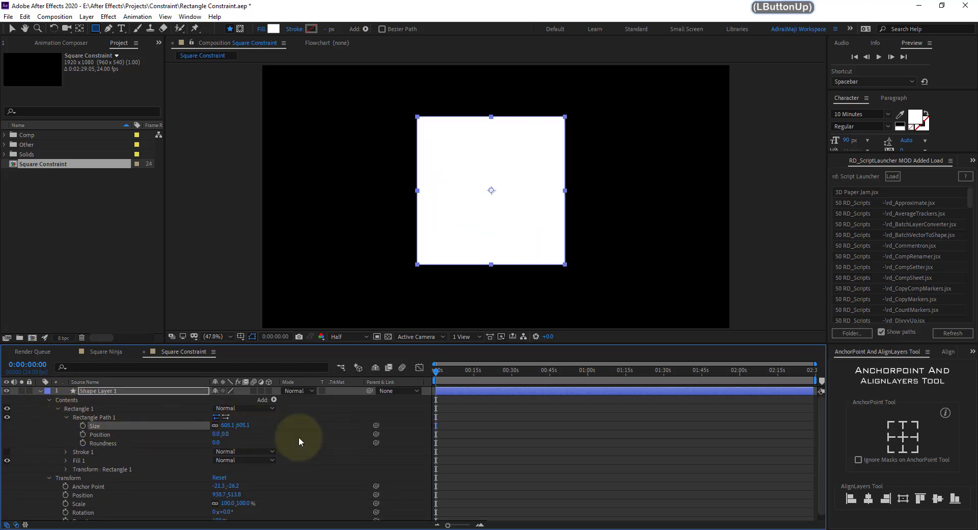
click(242, 425)
text(6)
key(BackSpace)
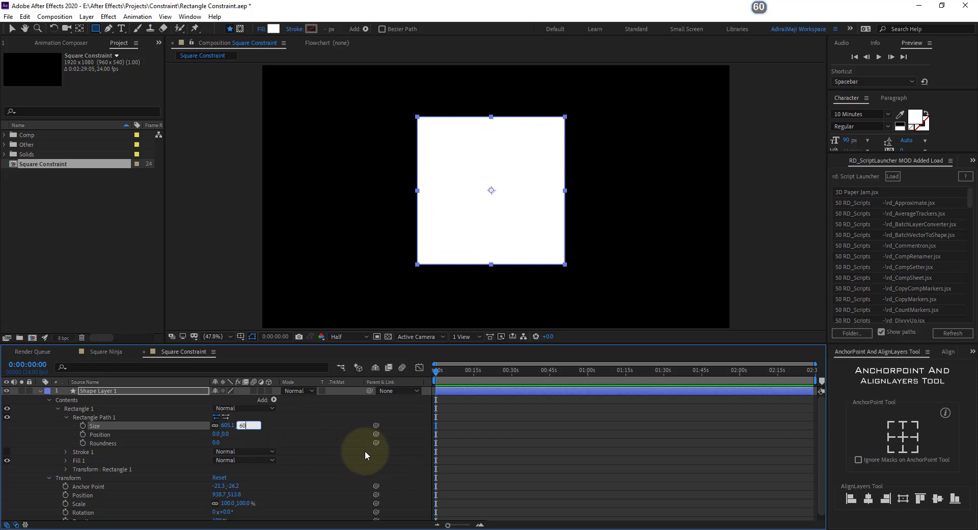
text(500)
key(Return)
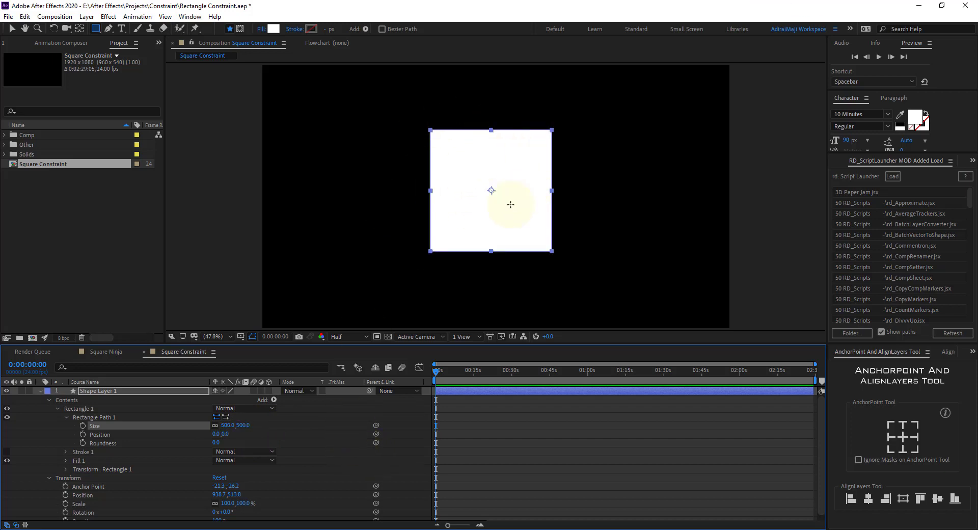
click(39, 391)
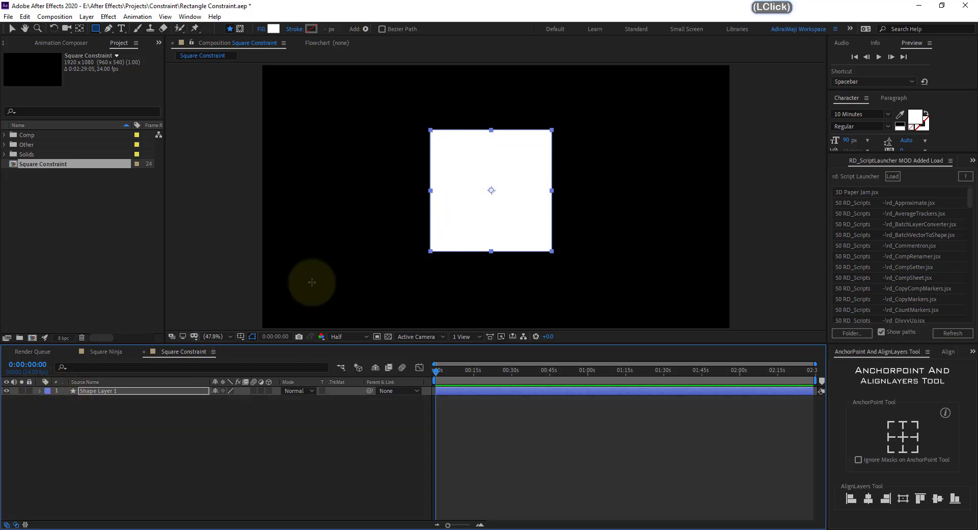
- Draw a separate small square about 147 px wide to the left of the large white square on its own shape layer
click(449, 230)
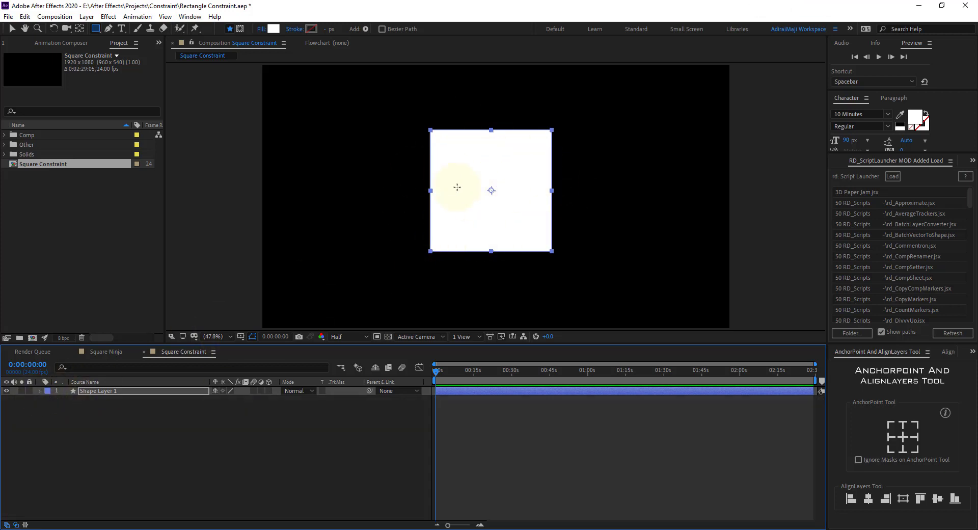
click(113, 456)
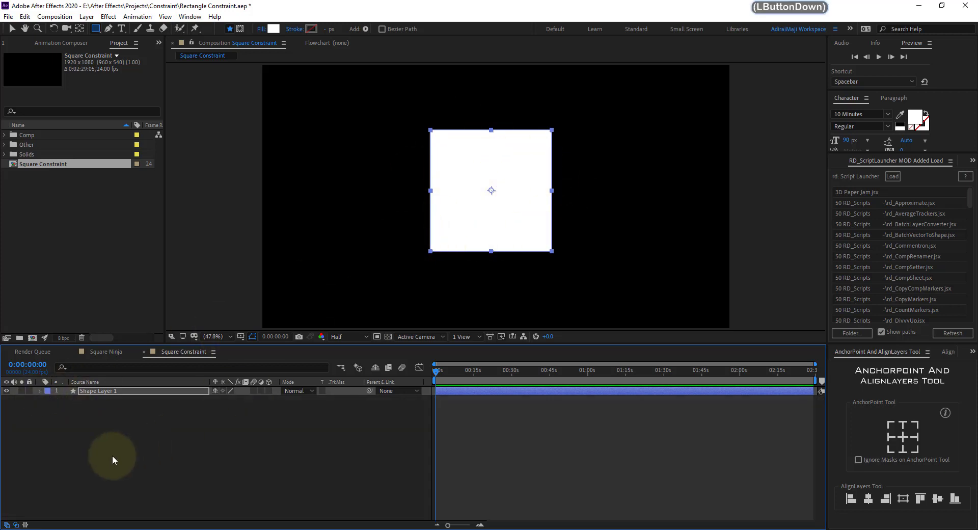
click(97, 31)
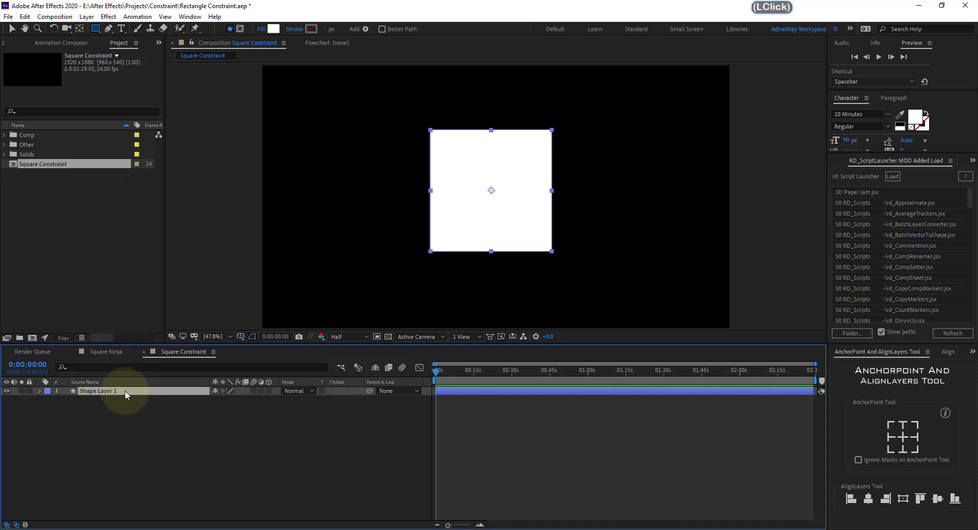
click(104, 415)
drag(296, 169, 332, 204)
- Set the small square's rectangle path size to 150 x 150
click(39, 390)
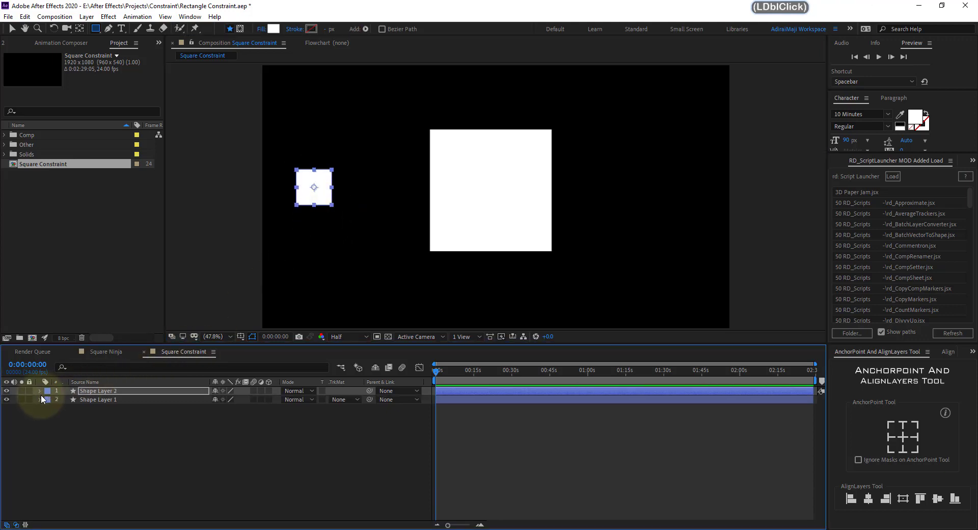
click(40, 391)
click(48, 399)
click(49, 399)
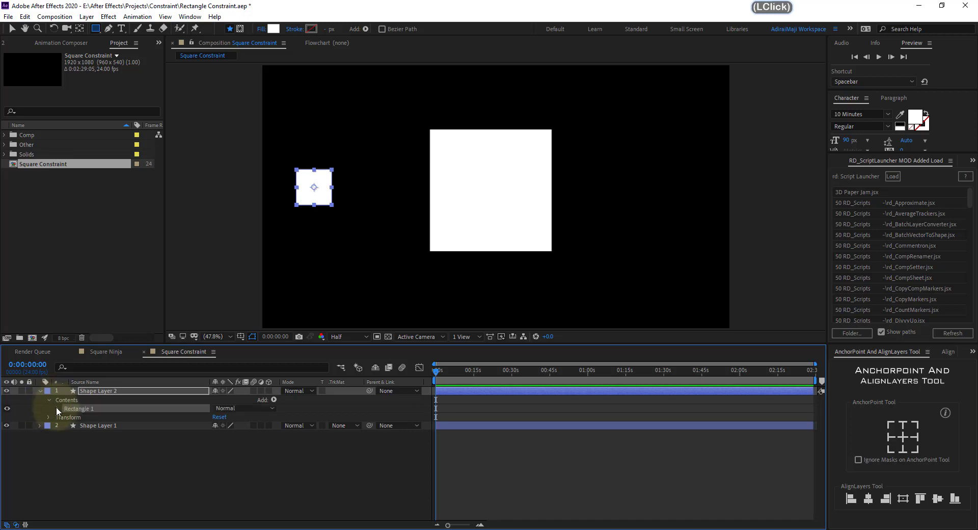
click(57, 408)
click(67, 417)
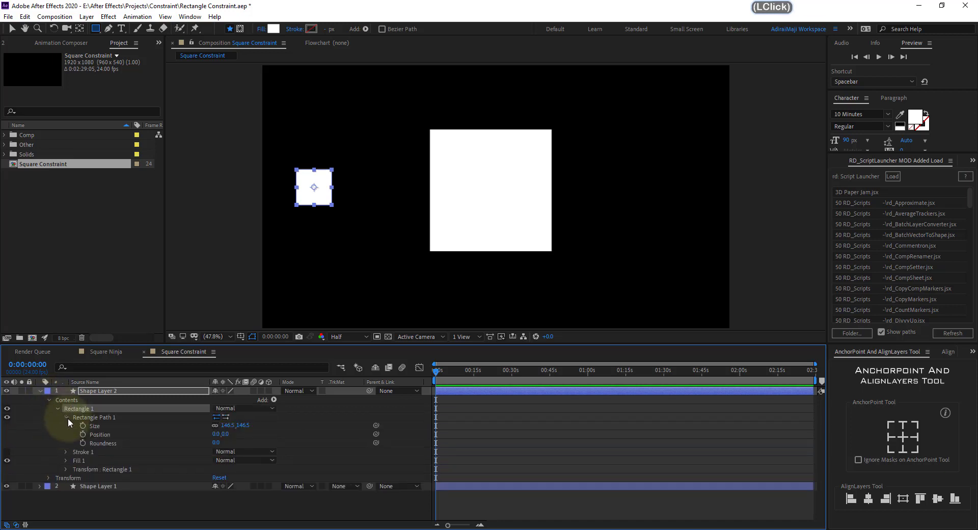
click(221, 425)
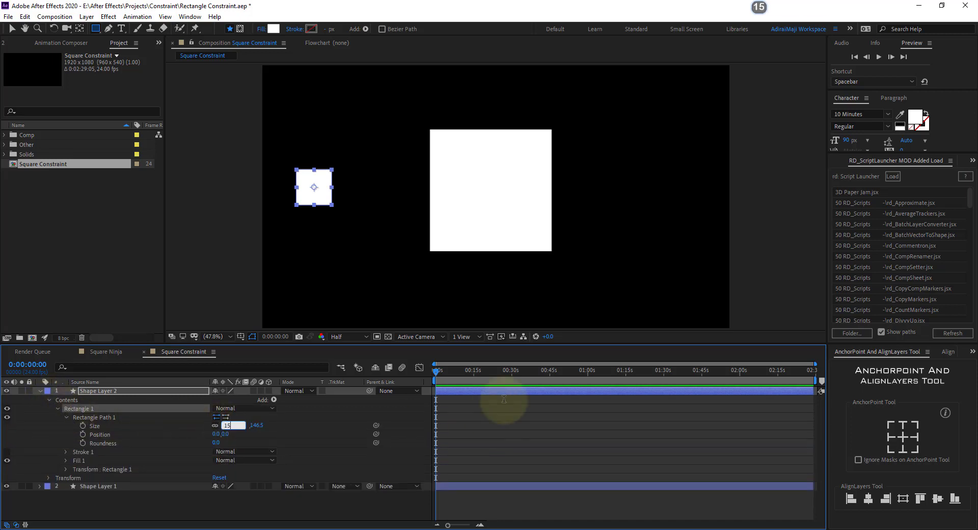
key(Return)
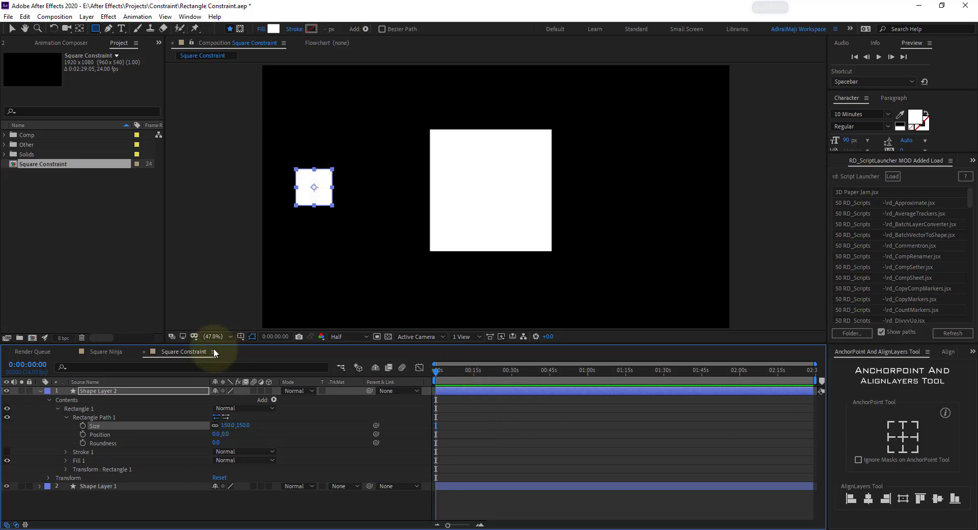
- Change the small square's fill colour to black (000000)
click(182, 392)
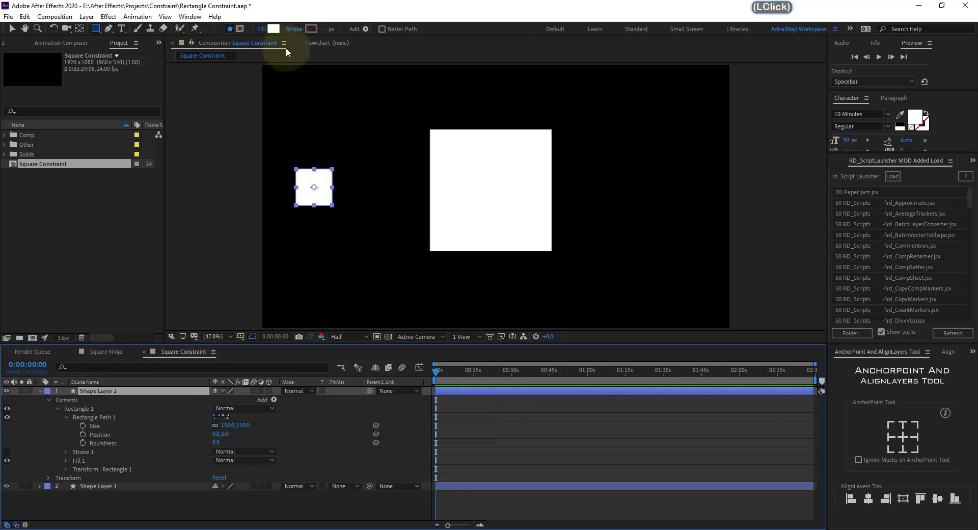
click(273, 29)
drag(340, 378, 256, 494)
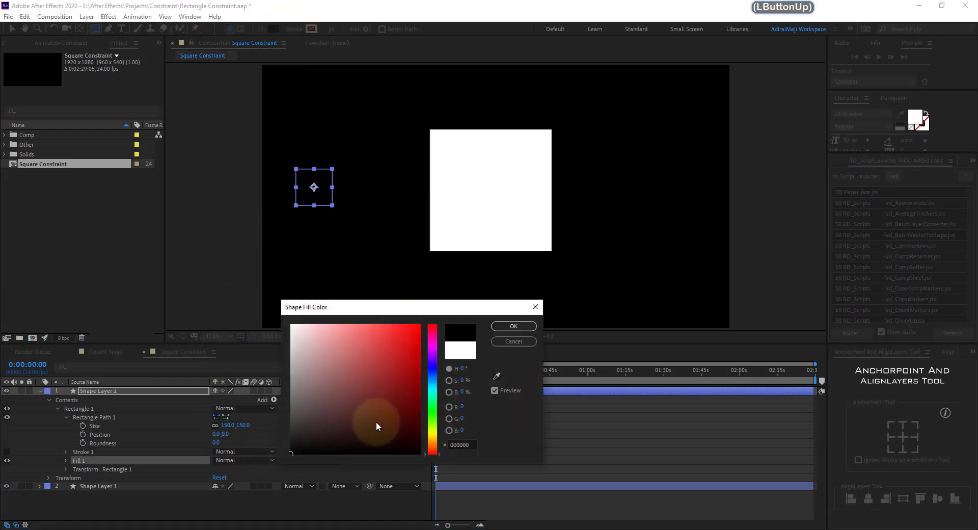
click(501, 326)
click(167, 500)
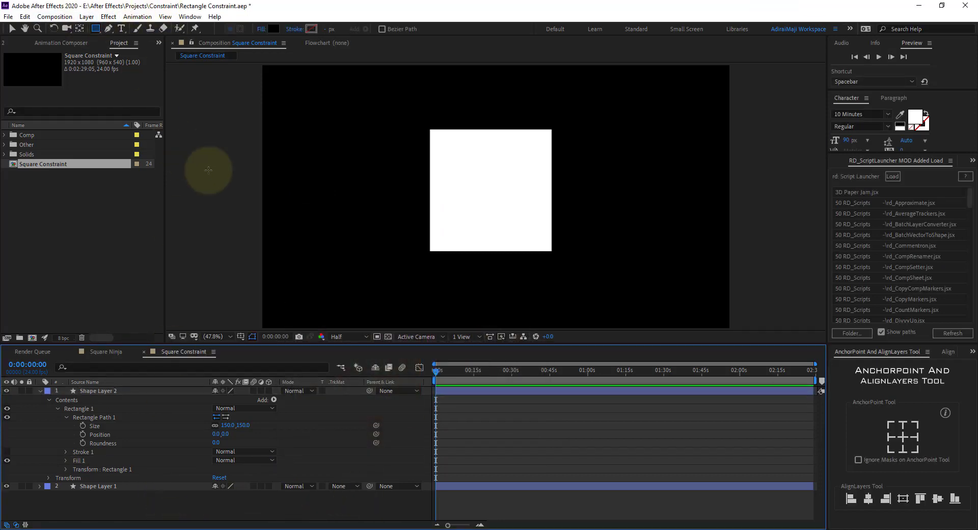
- Create a 1920 x 1080 blue solid named BG and move it beneath both square layers
key(ctrl+y)
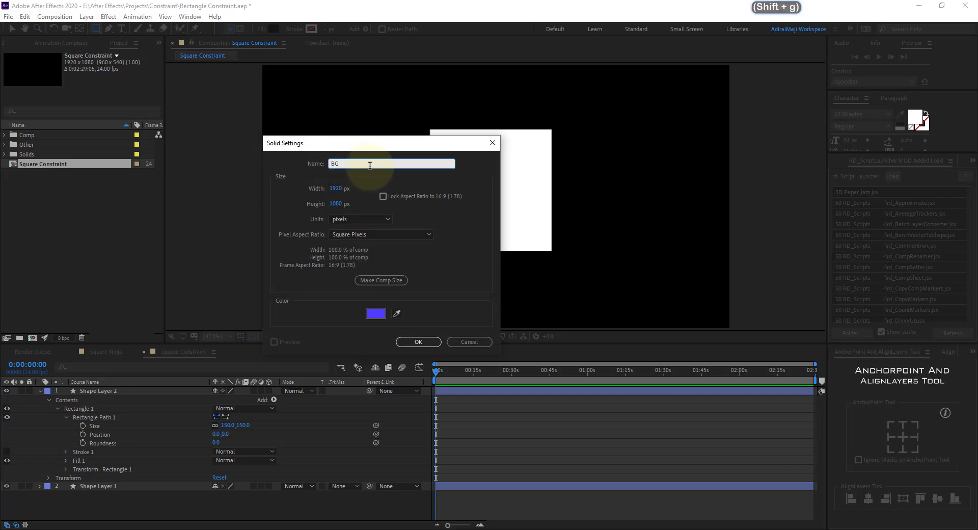
text(BG)
key(Return)
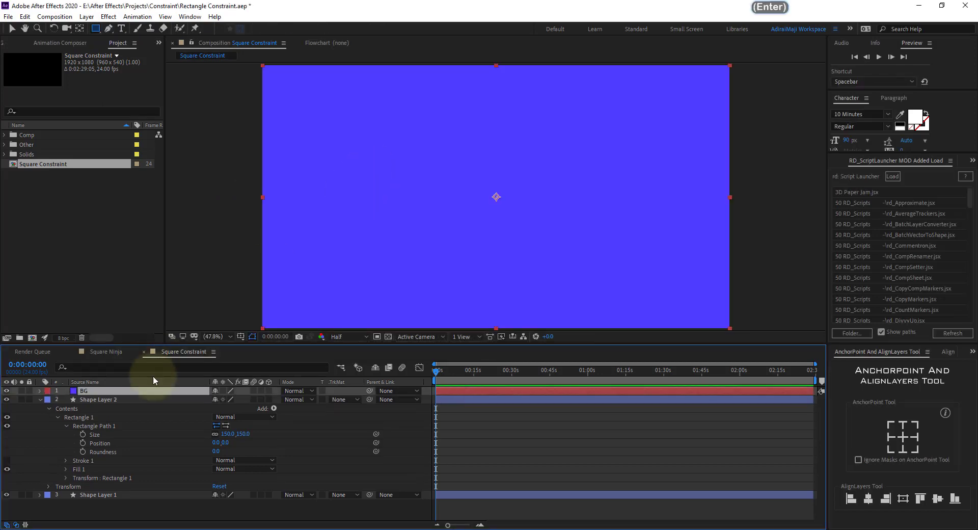
drag(155, 392, 162, 508)
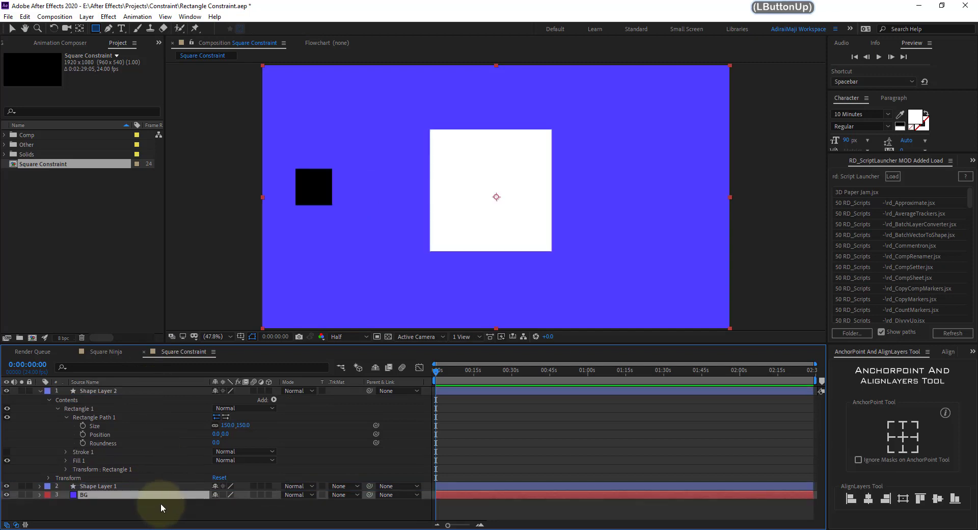
- Collapse the small square's layer properties and rename the large white square's layer to Outer Square
click(107, 390)
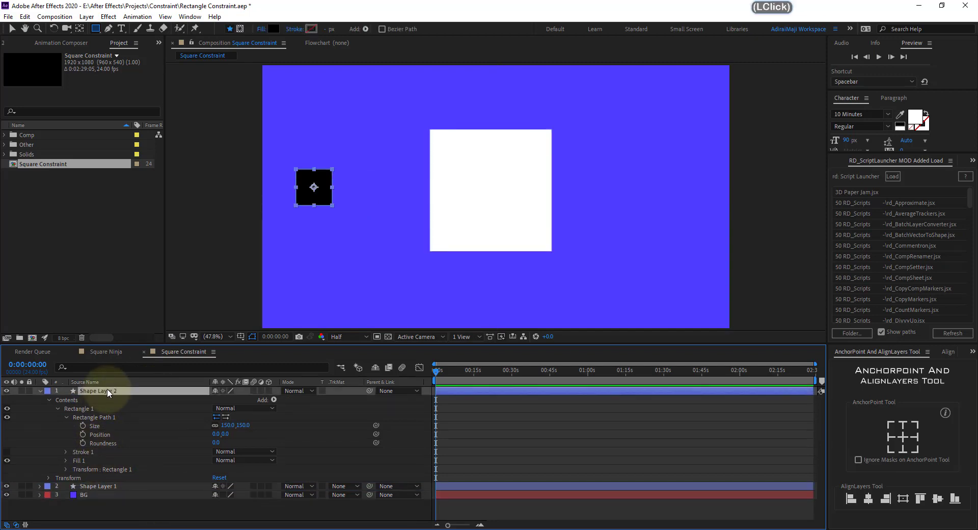
key(u)
click(115, 399)
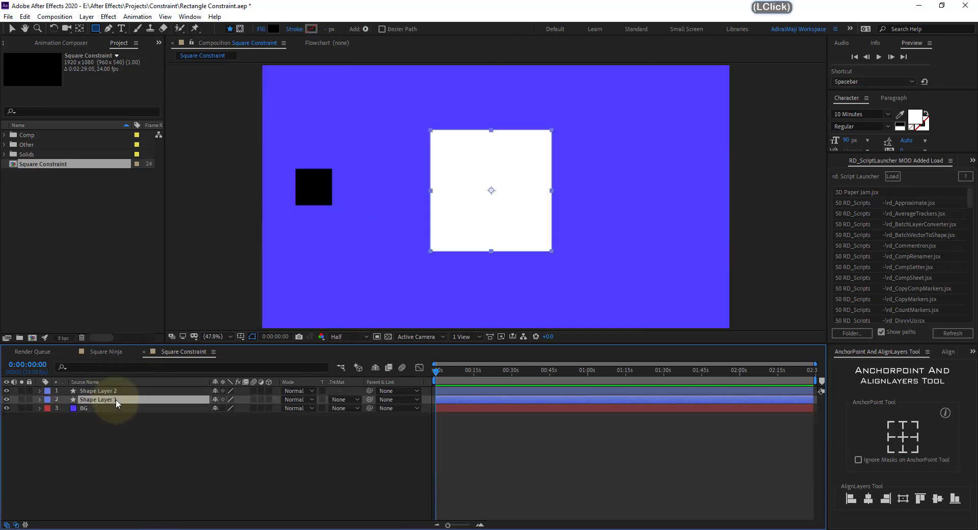
key(Return)
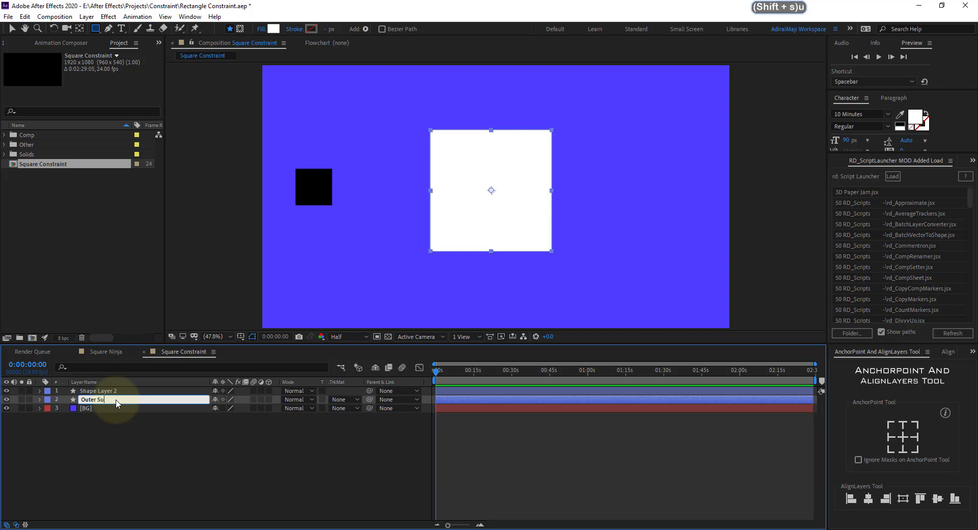
text(Outer Square)
key(Return)
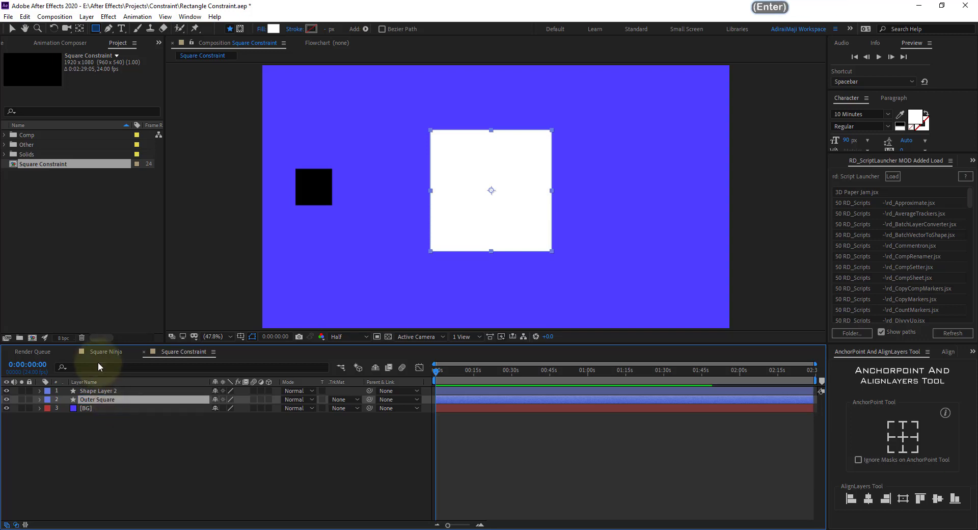
- Rename the small black square's layer to Inner Square
click(93, 391)
key(Return)
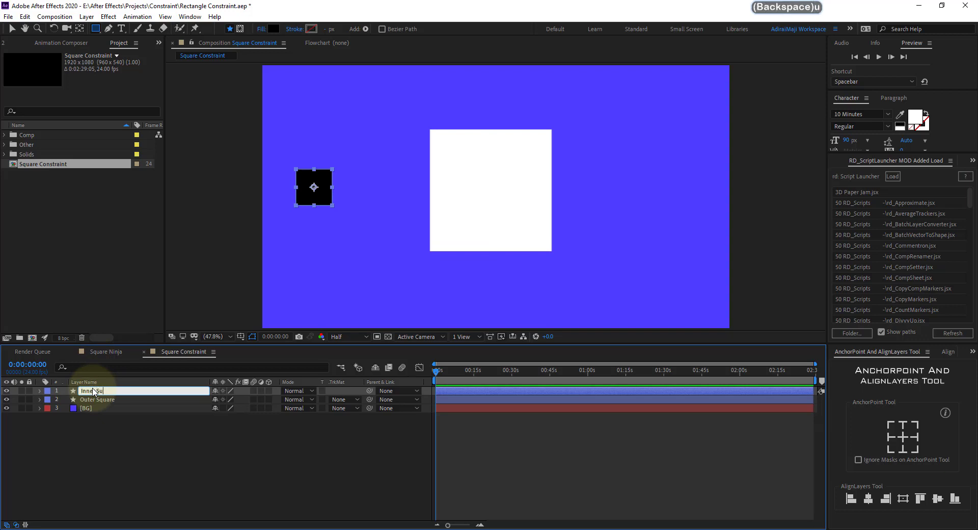
text(Inner Square)
key(Return)
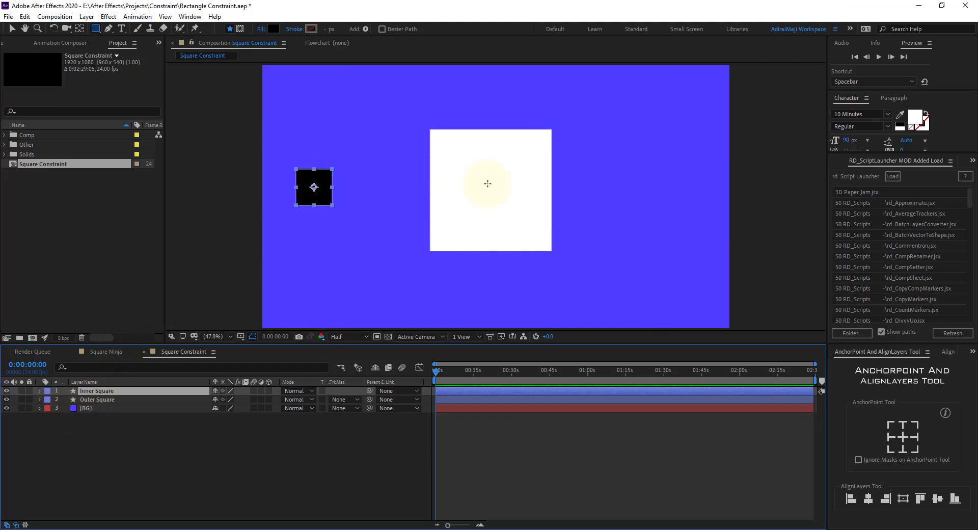
click(151, 396)
click(152, 392)
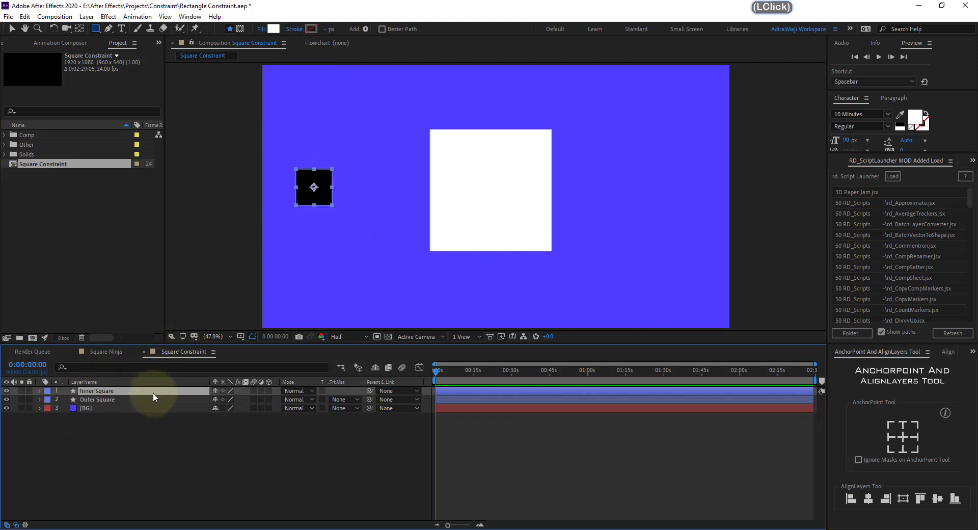
click(152, 397)
click(154, 390)
click(319, 198)
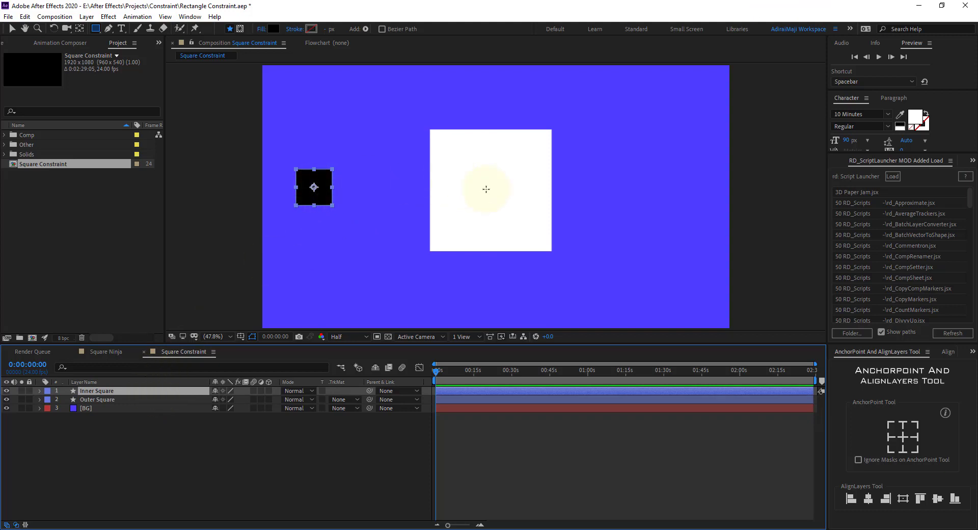
click(143, 398)
click(453, 186)
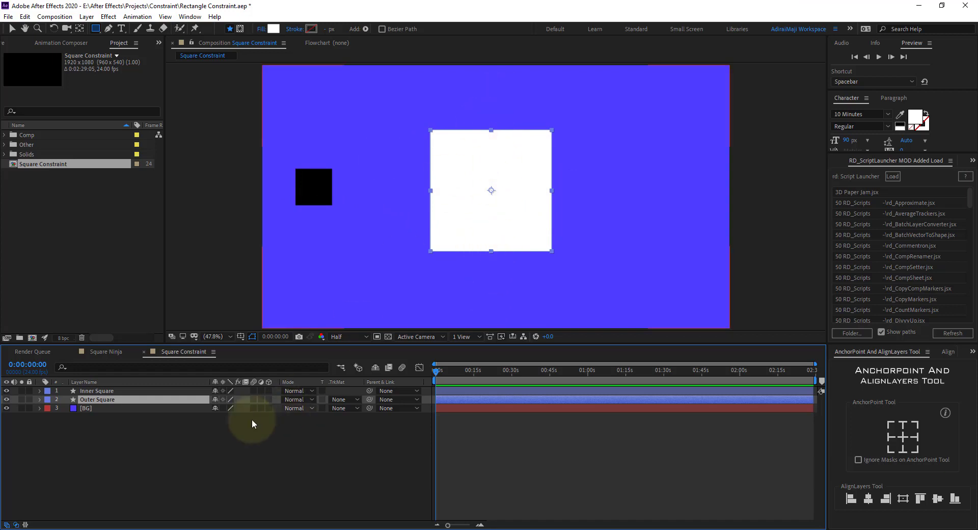
- Align the centres of Inner Square and Outer Square to each other horizontally and vertically
ctrl+click(116, 393)
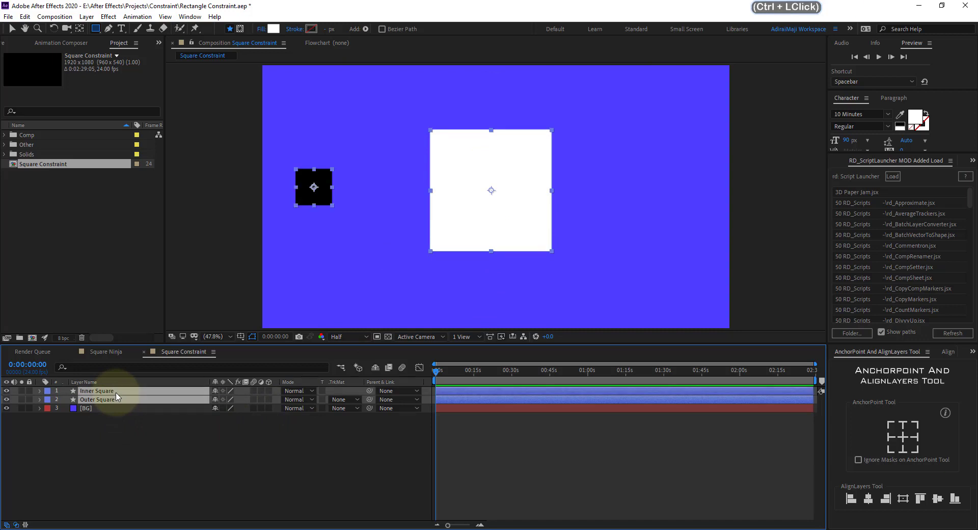
scroll(883, 351, down, 2)
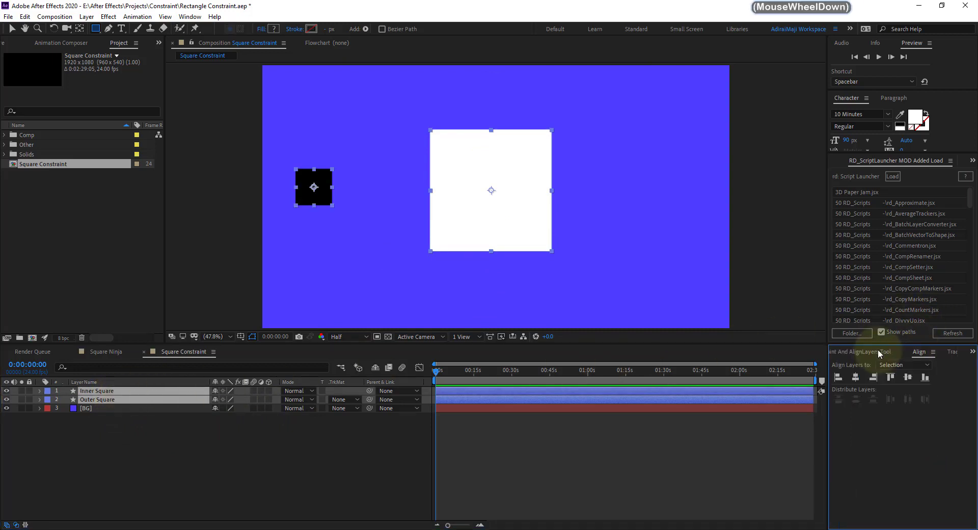
click(858, 378)
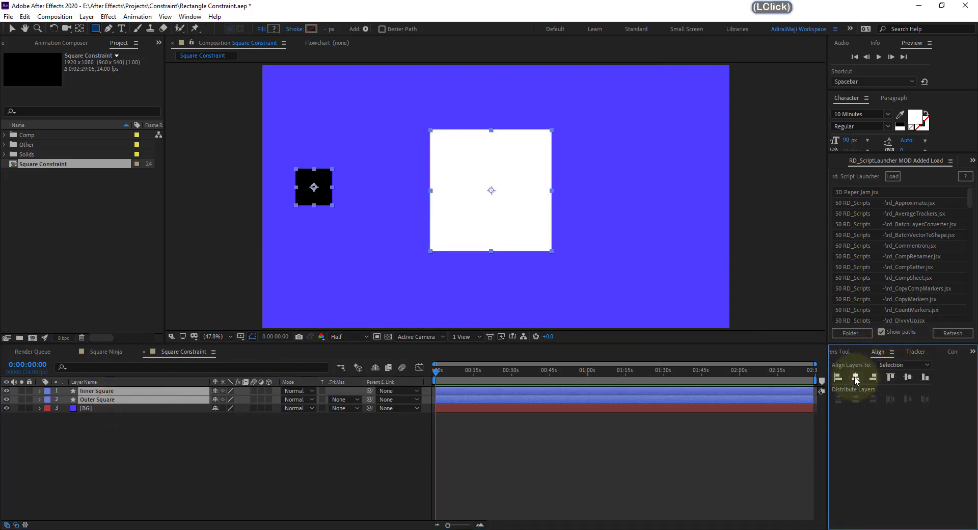
click(856, 378)
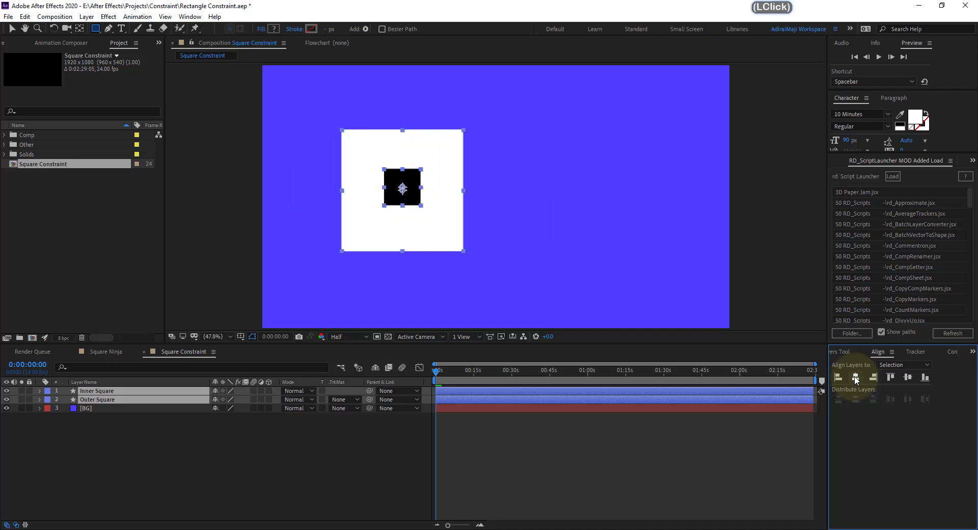
click(905, 377)
click(906, 377)
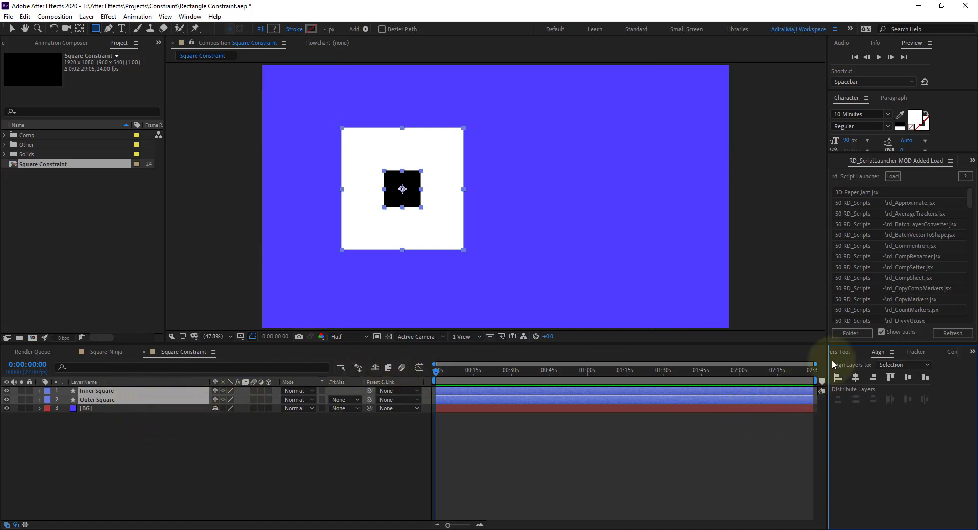
- Centre both squares in the composition and check their Position values against the composition's width and height
scroll(848, 355, up, 1)
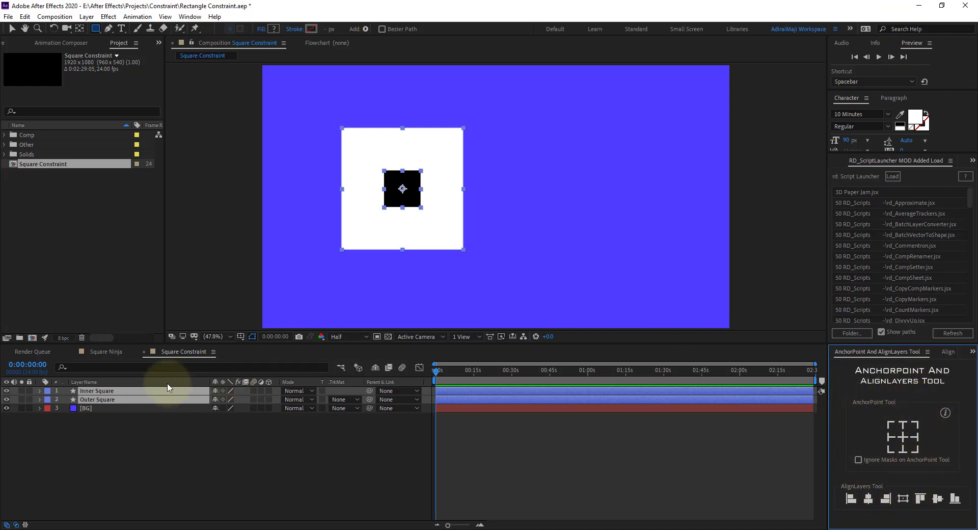
click(142, 402)
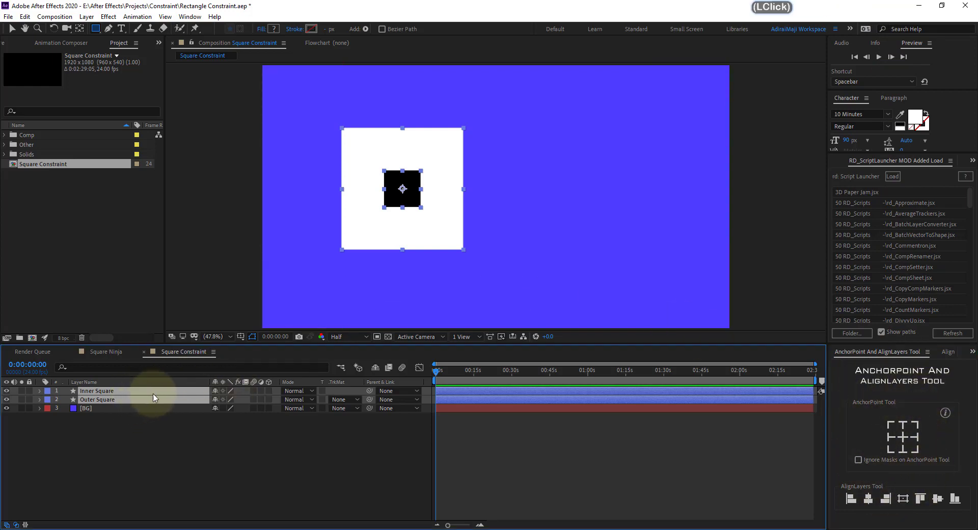
click(902, 499)
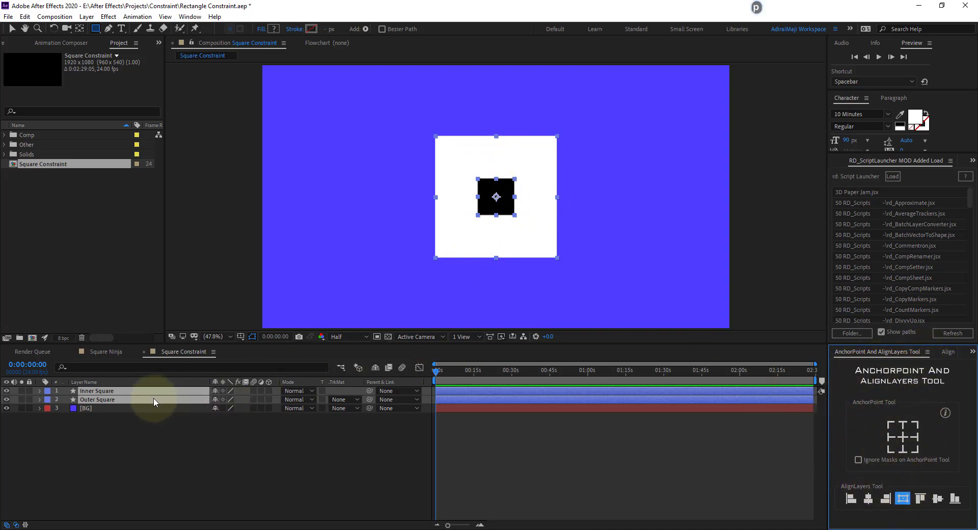
key(p)
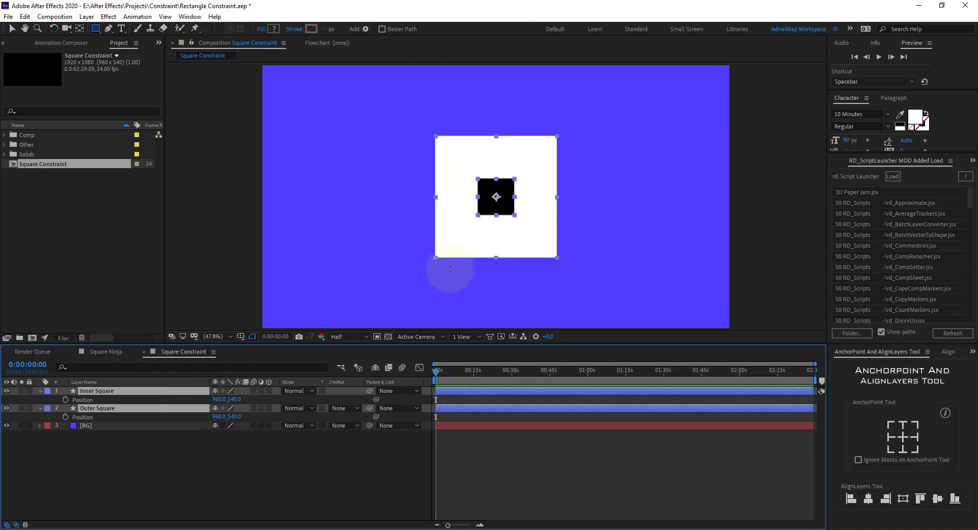
key(ctrl+k)
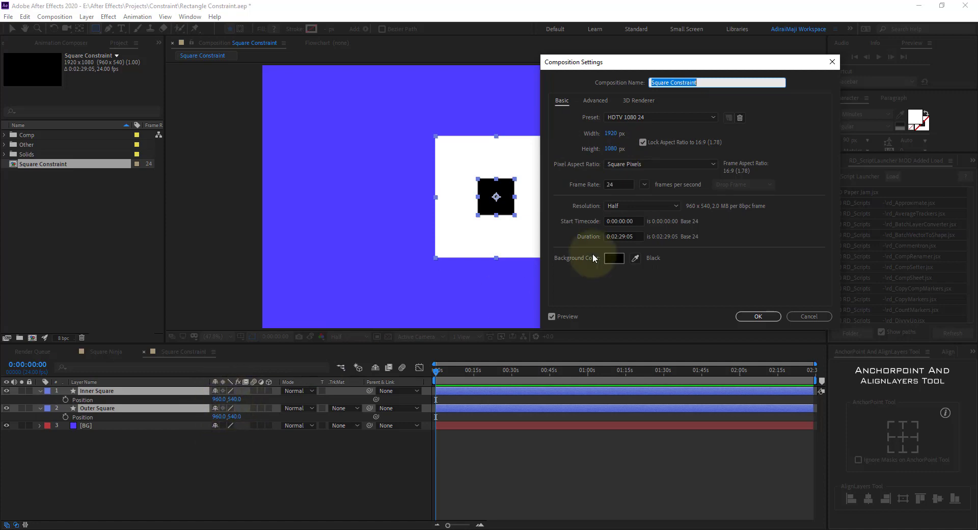
click(802, 316)
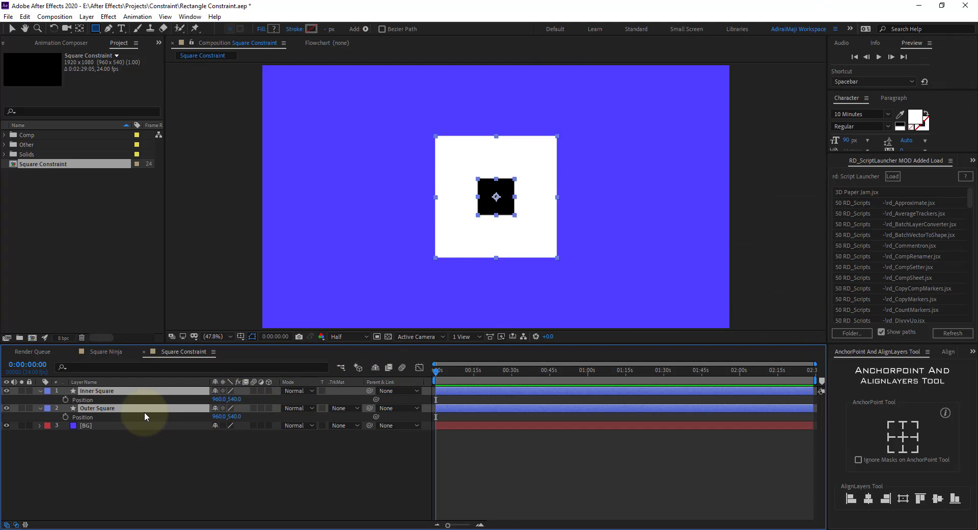
key(u)
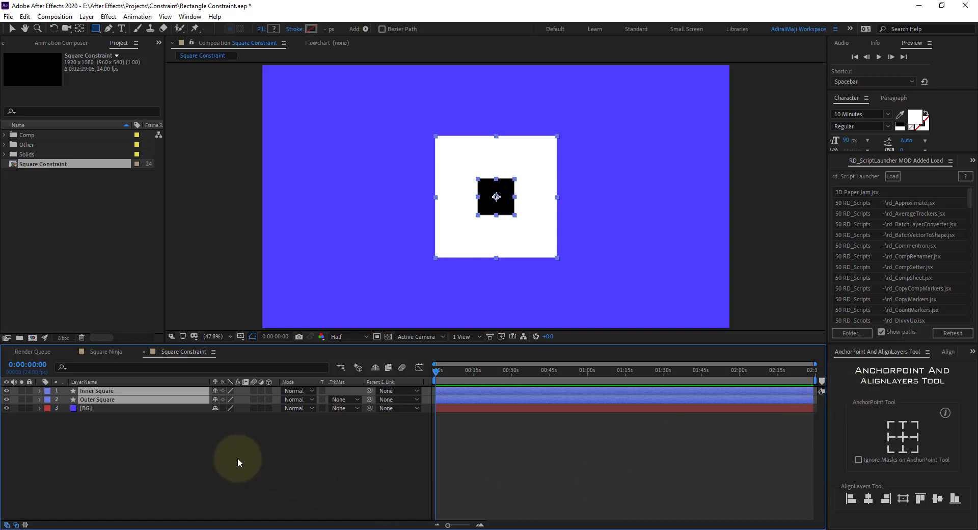
click(198, 449)
click(117, 399)
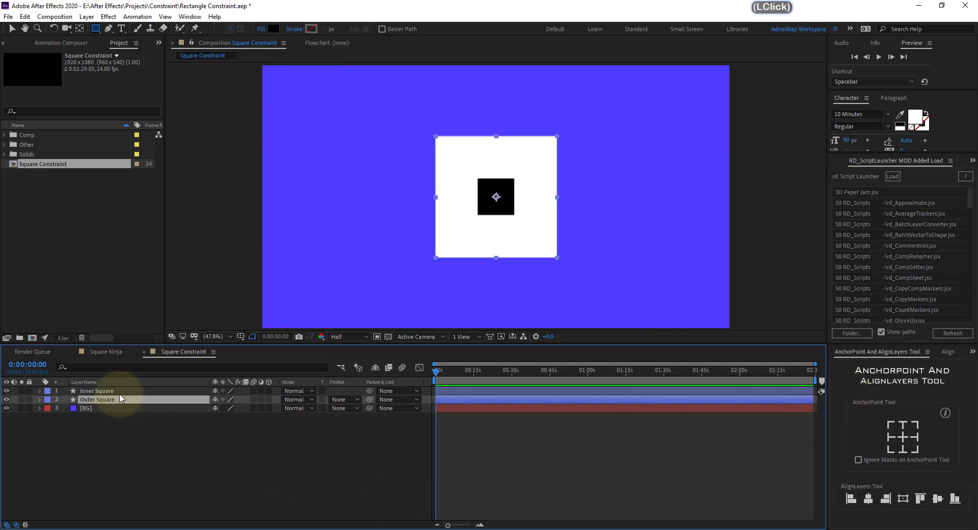
ctrl+click(125, 391)
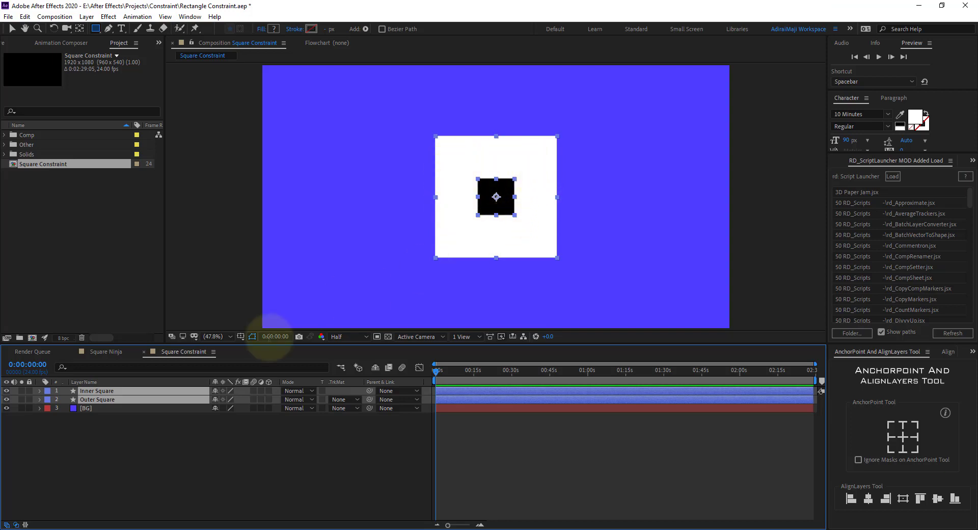
click(166, 437)
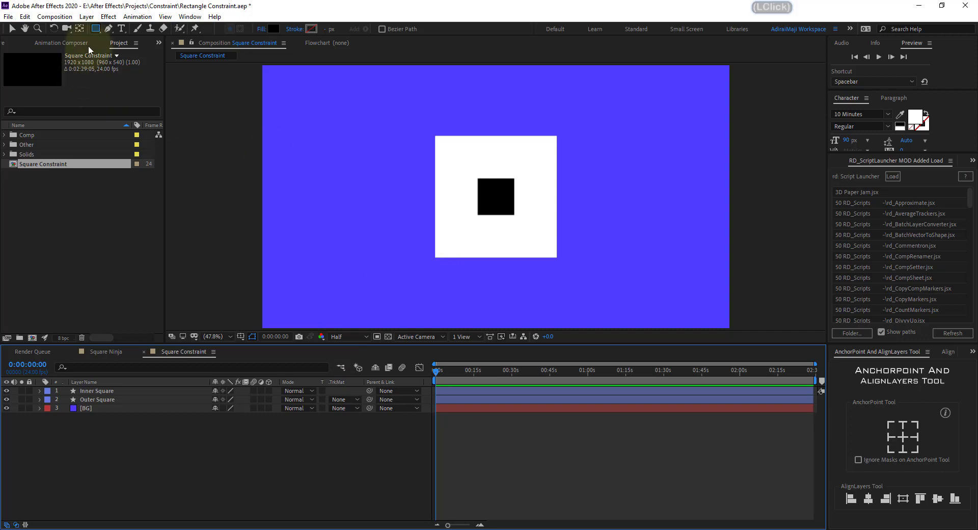
- Draw a small five-pointed star to the left of the white square on its own shape layer
click(97, 31)
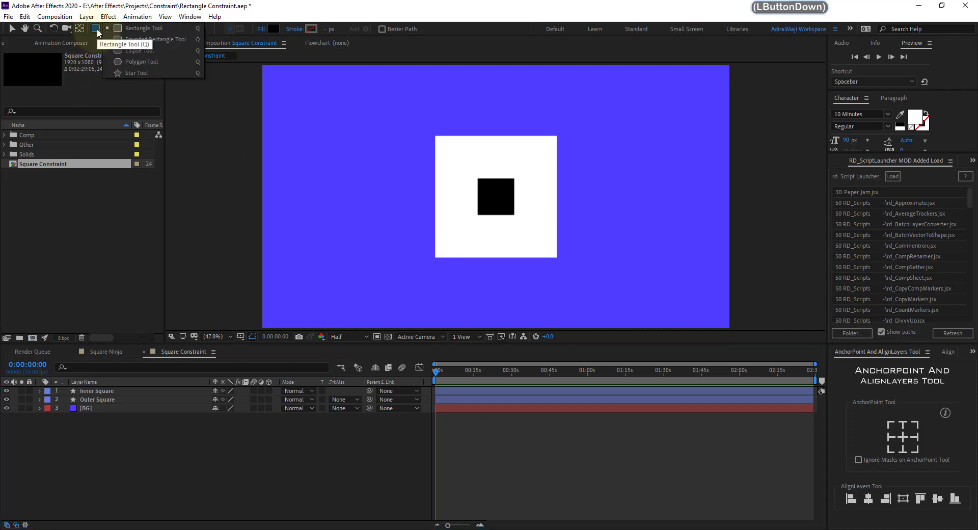
drag(101, 34, 131, 73)
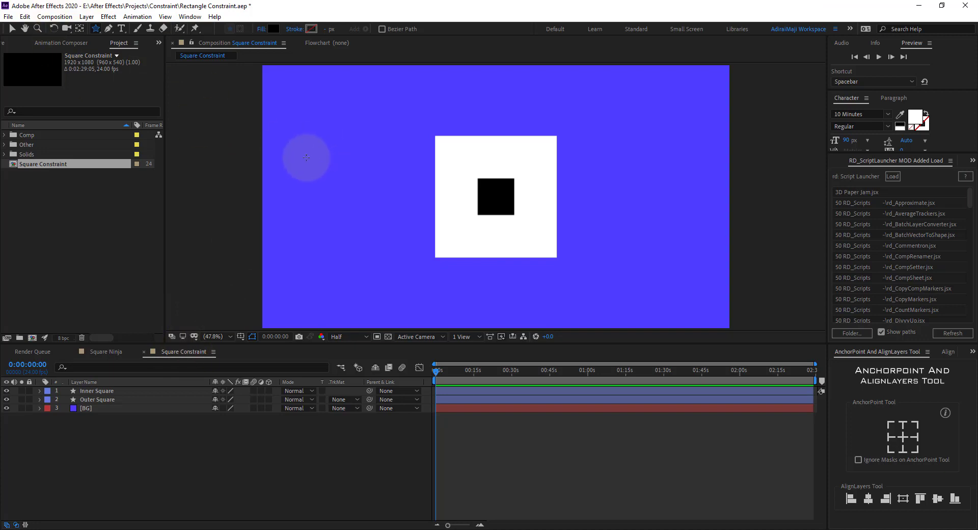
drag(306, 157, 321, 172)
scroll(323, 174, up, 2)
scroll(323, 173, down, 1)
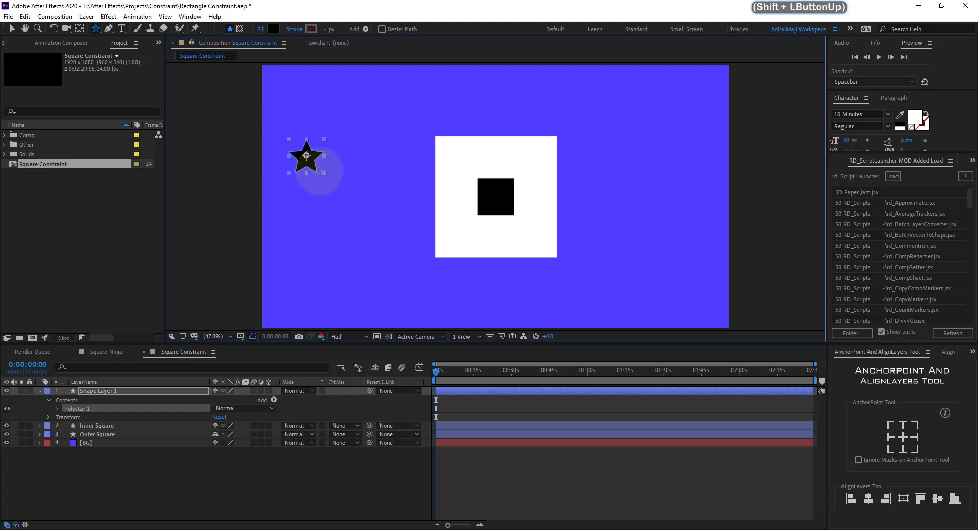
- Change the star's fill colour to bright red (FE0000)
click(274, 29)
drag(362, 325, 446, 325)
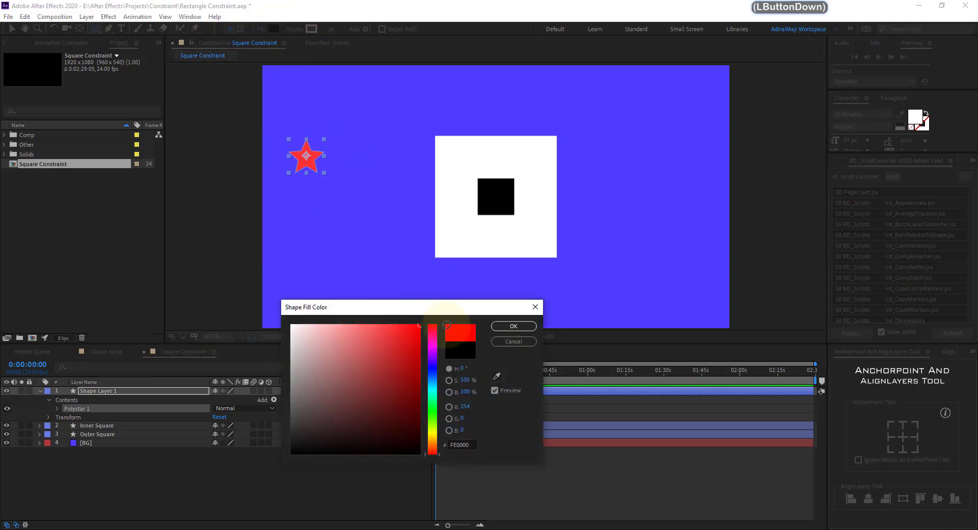
click(512, 326)
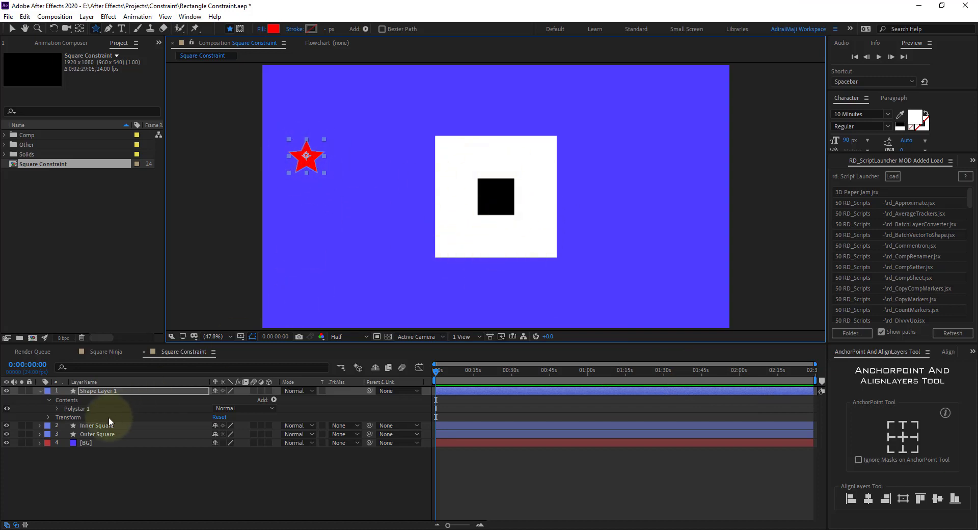
- Rename the star's shape layer as star, collapse its properties and switch to the Selection tool
text(sta)
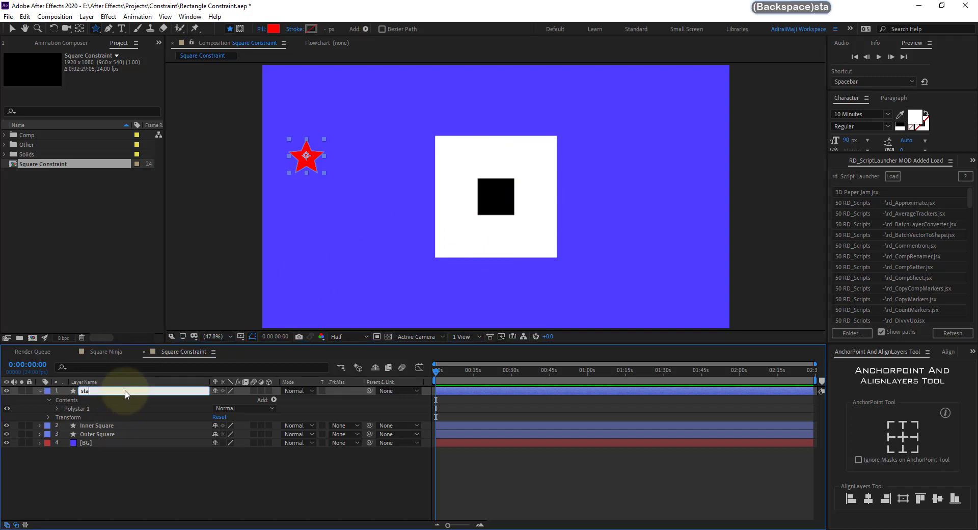
text(r)
key(Return)
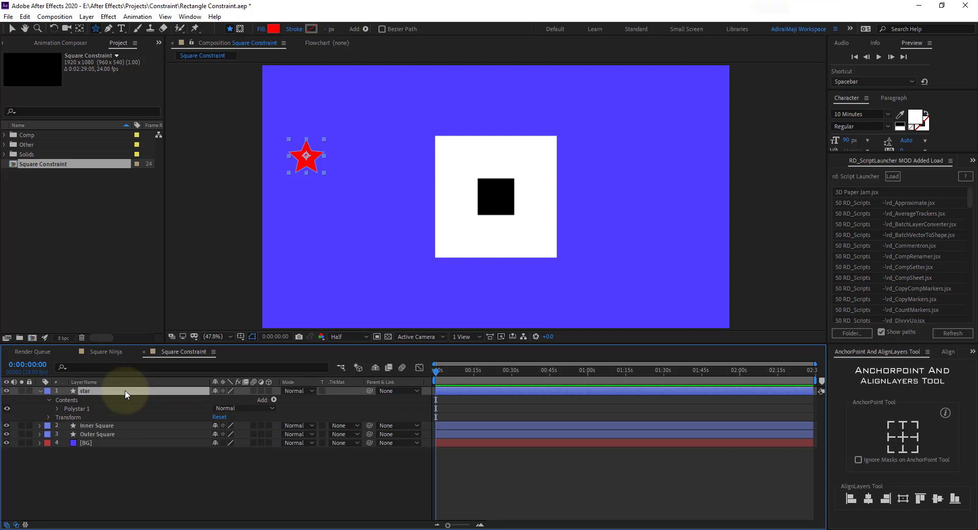
key(u)
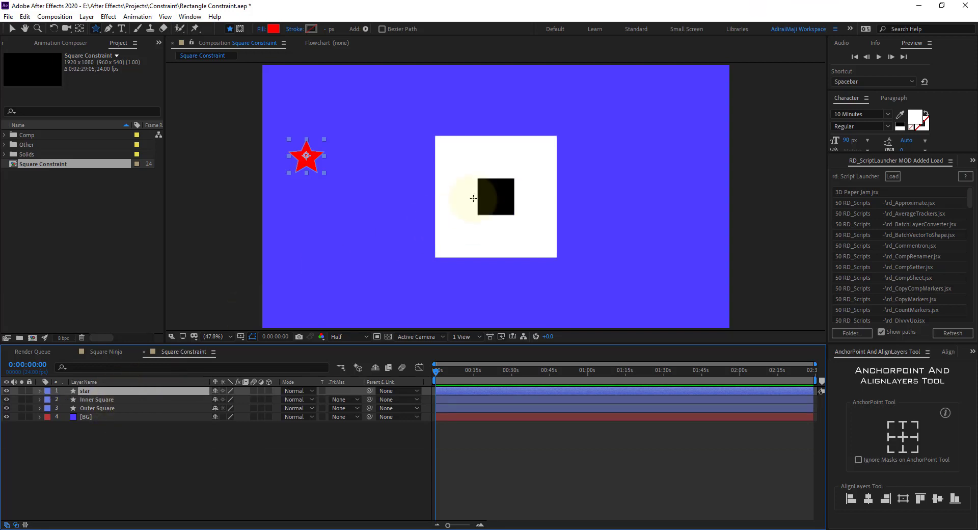
key(v)
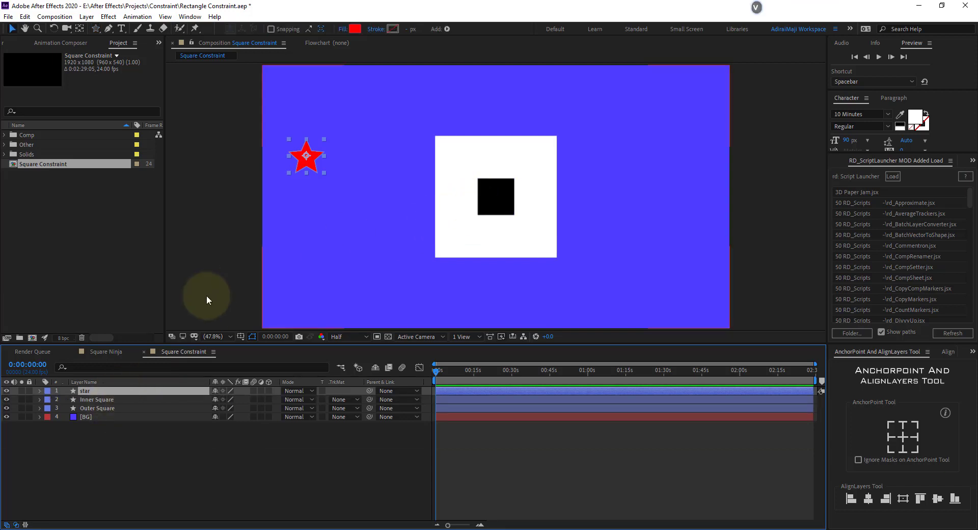
- Try moving the black inner square freely outside the white square, and undo the move
click(109, 399)
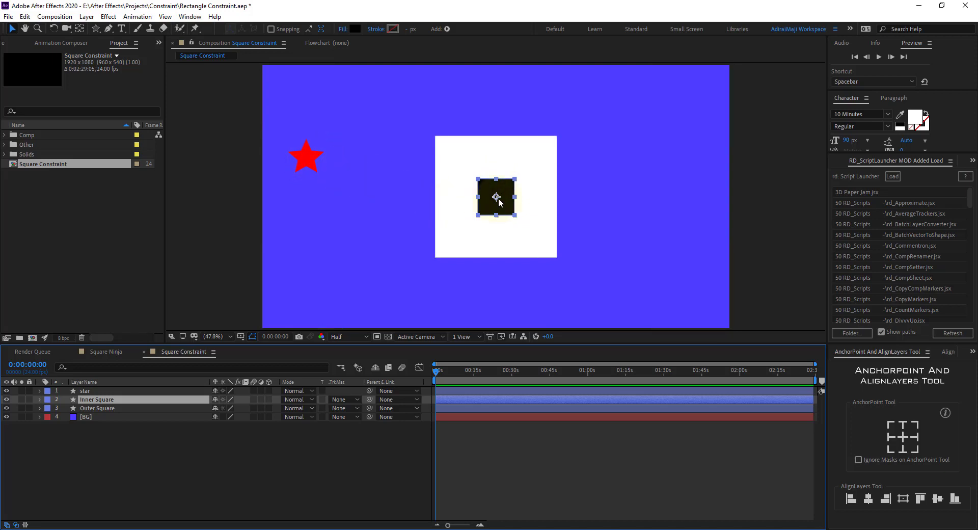
click(516, 207)
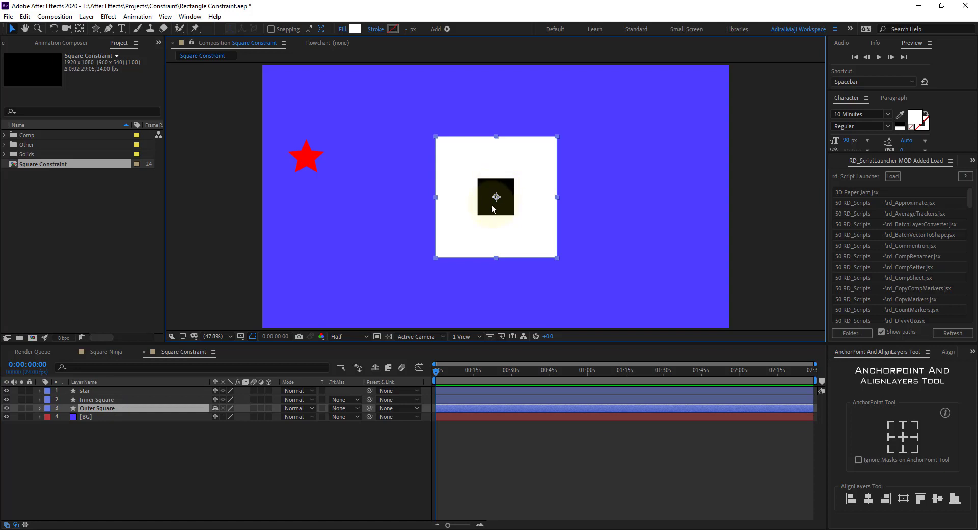
click(478, 405)
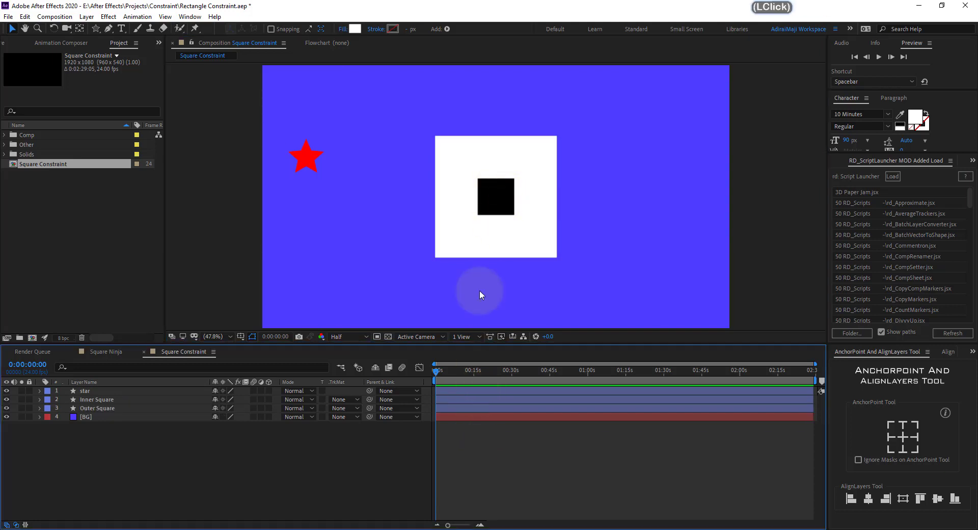
click(495, 198)
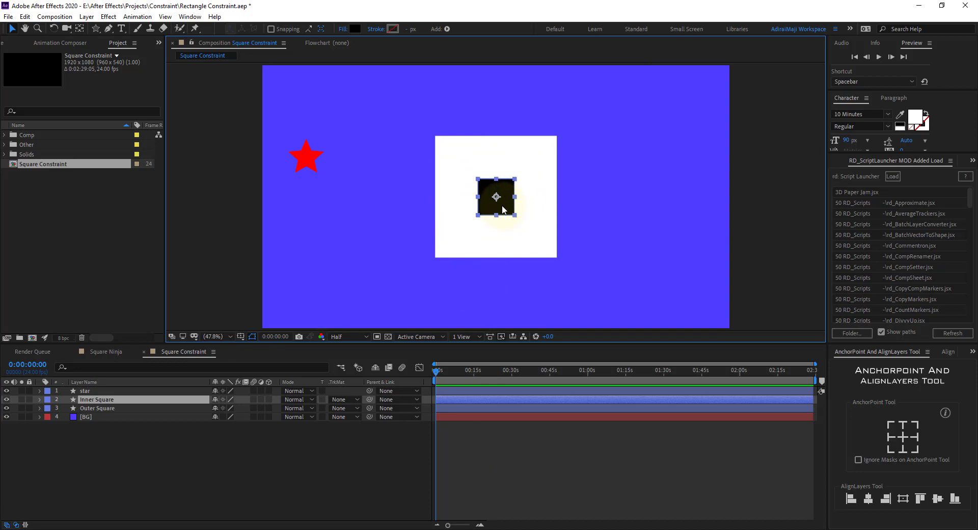
drag(510, 209, 529, 197)
key(ctrl+z)
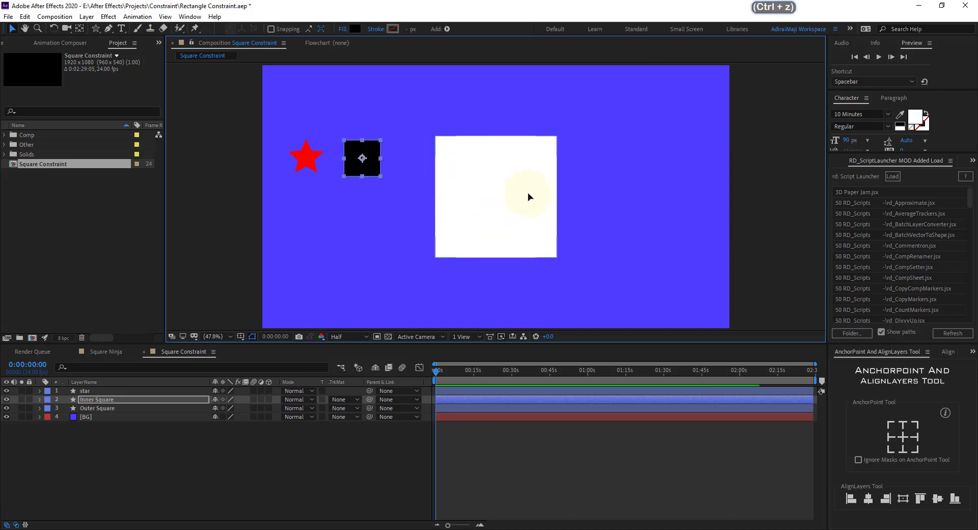
key(ctrl+z)
- Try moving the white outer square on its own, and undo the latest changes
shift+click(453, 176)
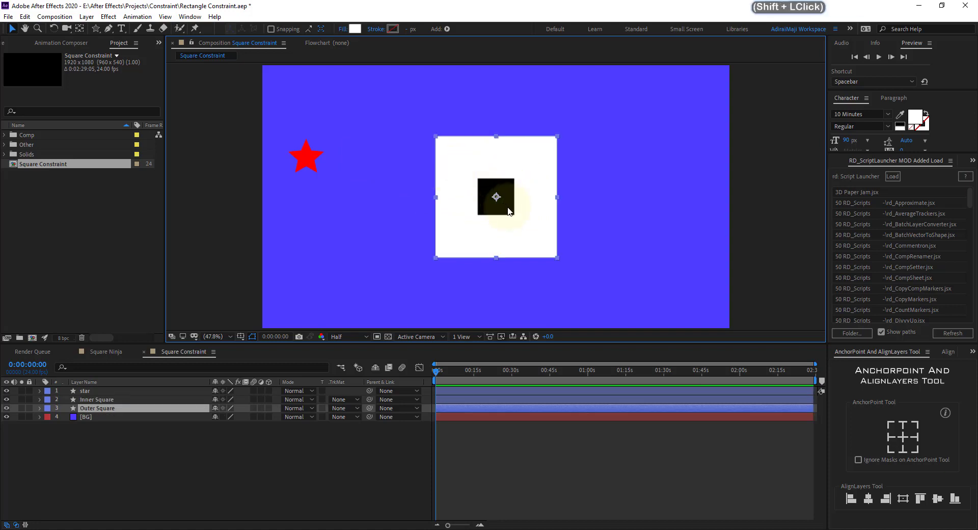
drag(515, 284, 485, 164)
key(ctrl+z)
key(ctrl+z)
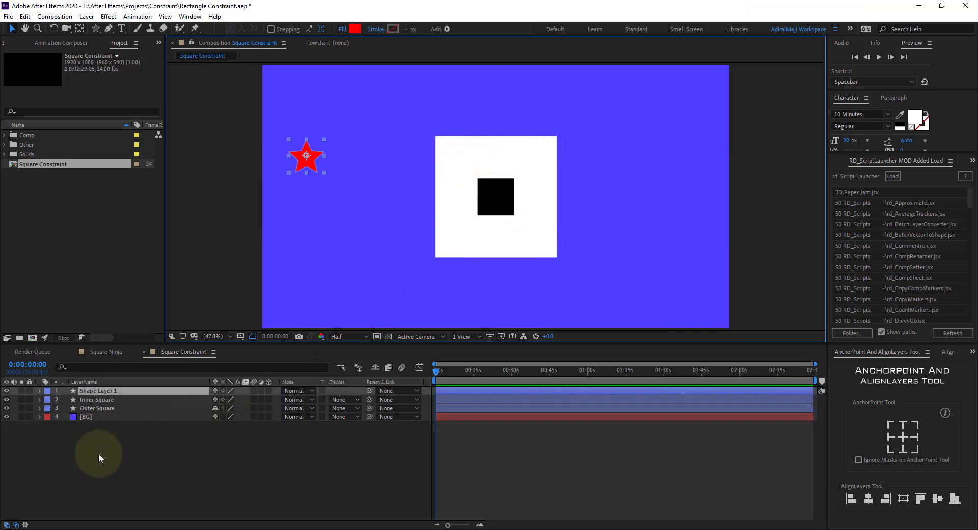
- Rename the red star's shape layer as star
key(Return)
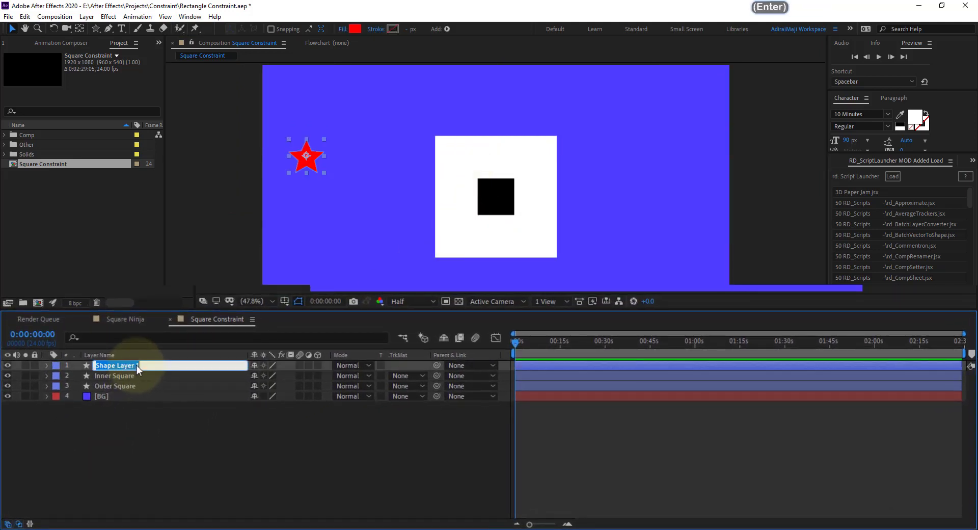
text(st)
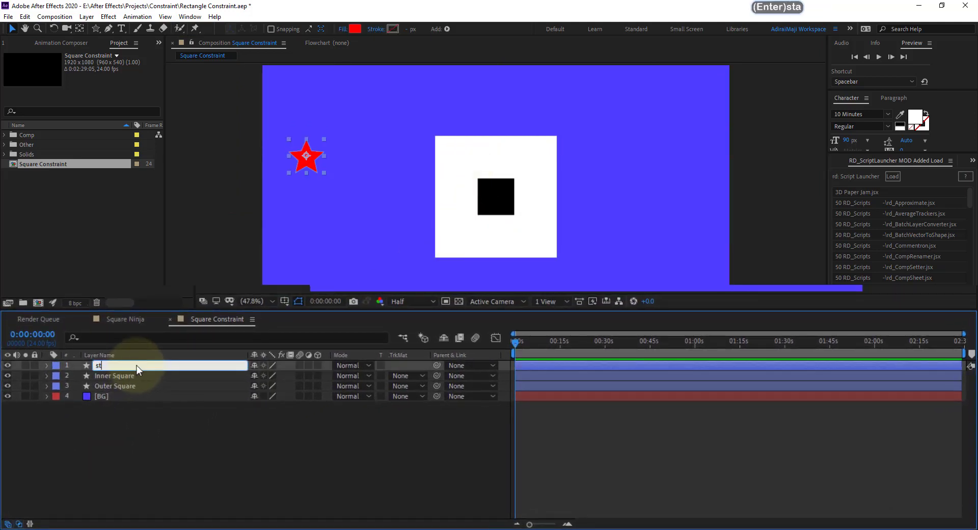
text(ar)
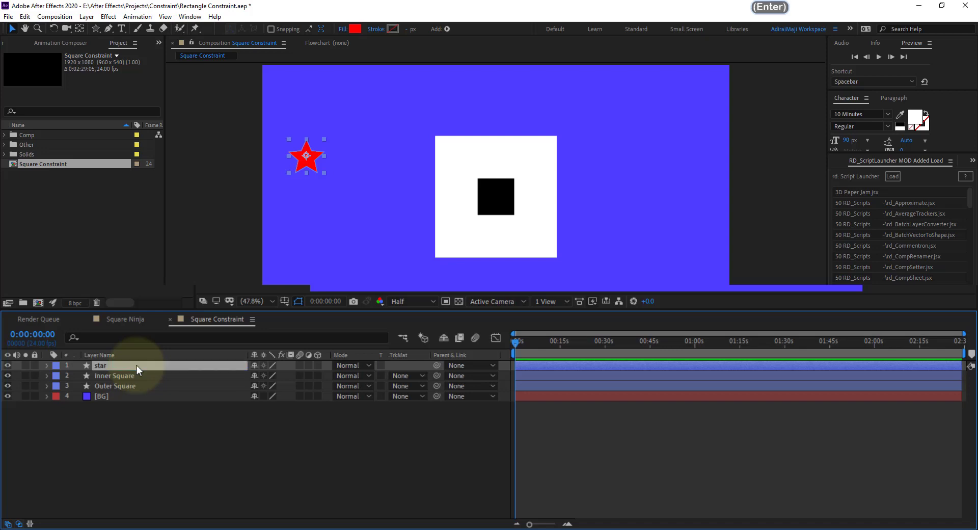
- Expand Inner Square's contents down to Rectangle Path 1 and show only its Size property
click(135, 374)
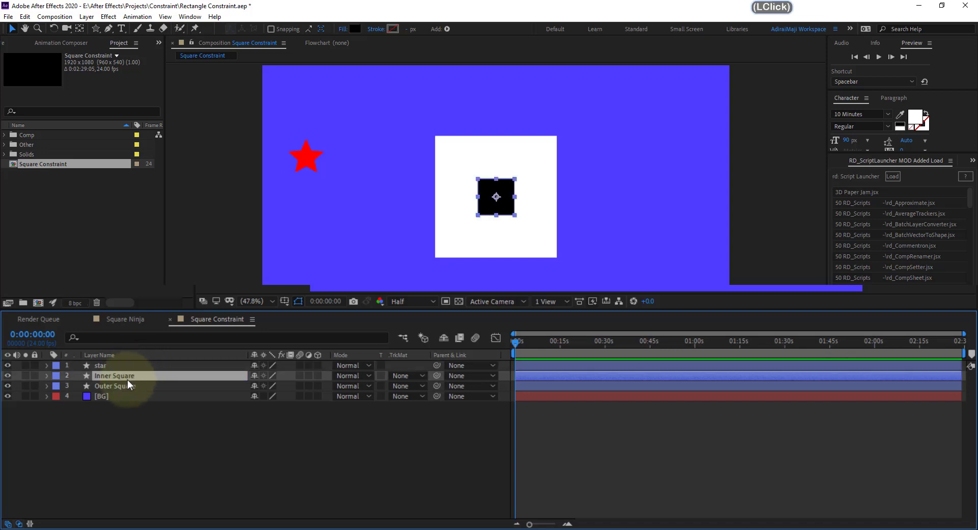
key(p)
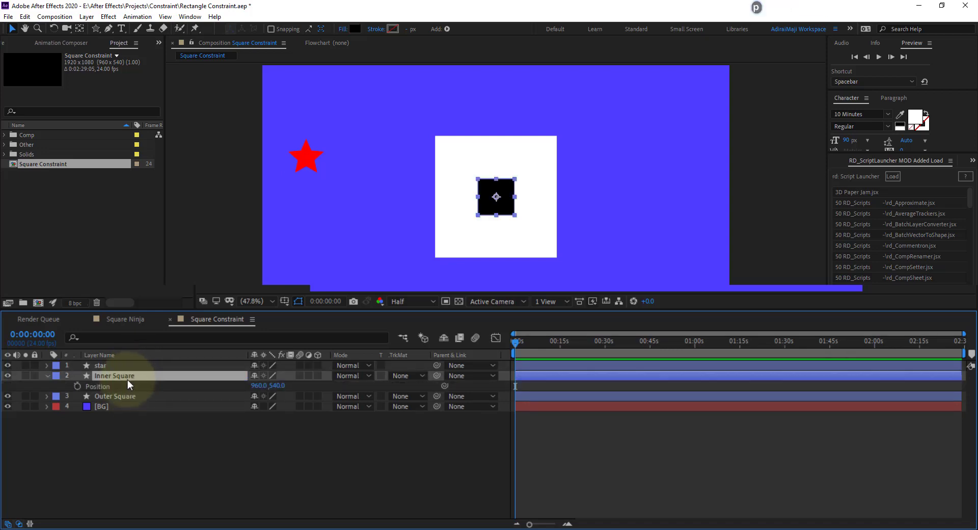
key(p)
click(43, 376)
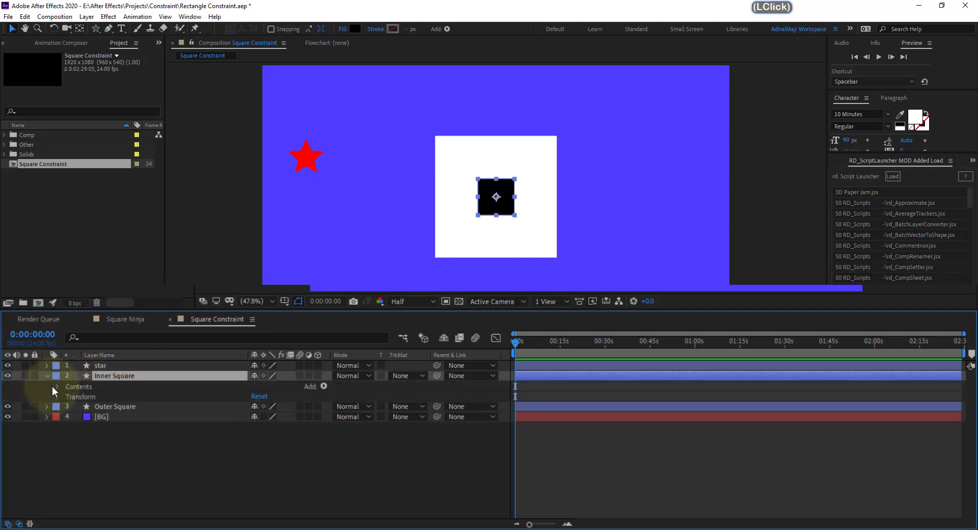
click(56, 386)
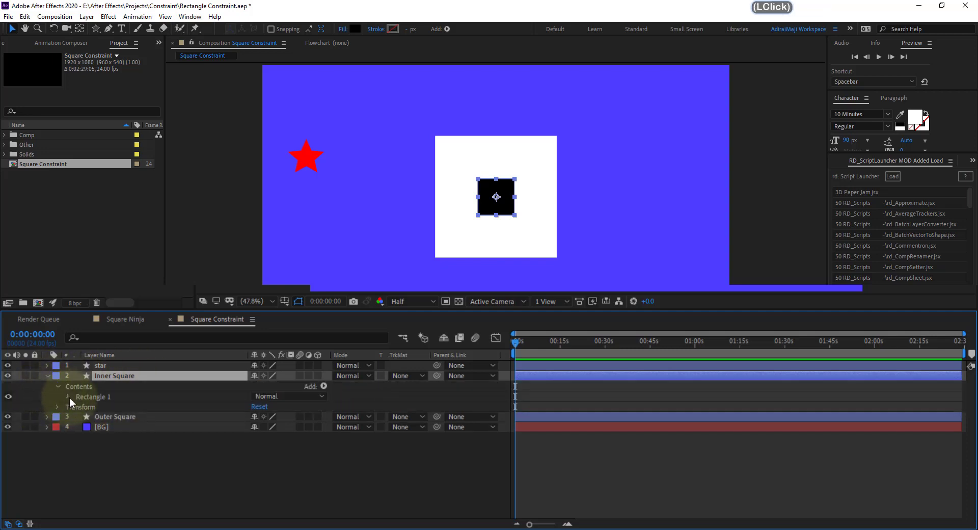
click(69, 396)
click(78, 406)
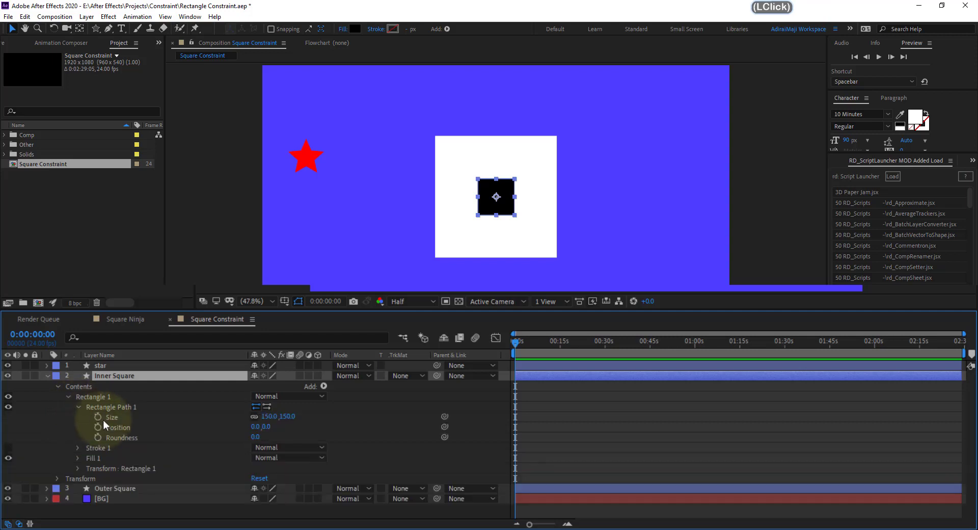
click(111, 416)
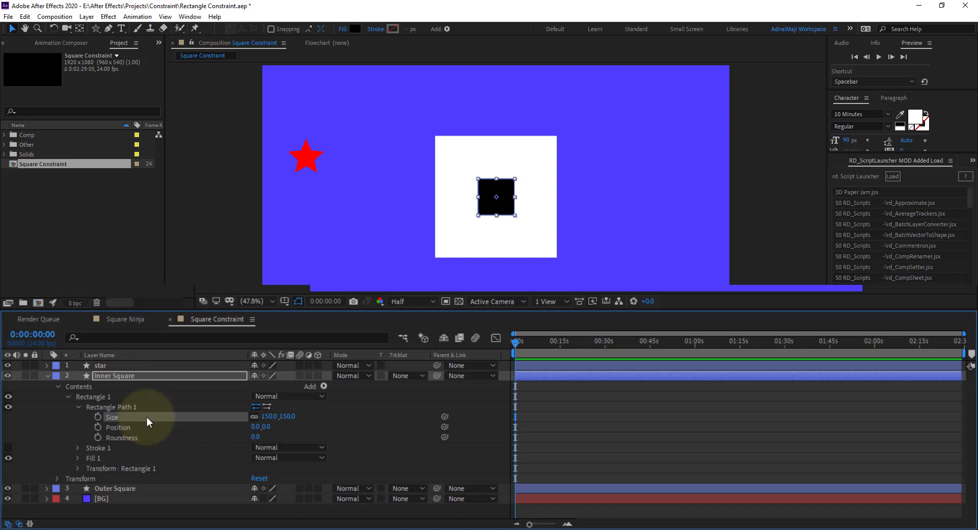
key(s)
key(s)
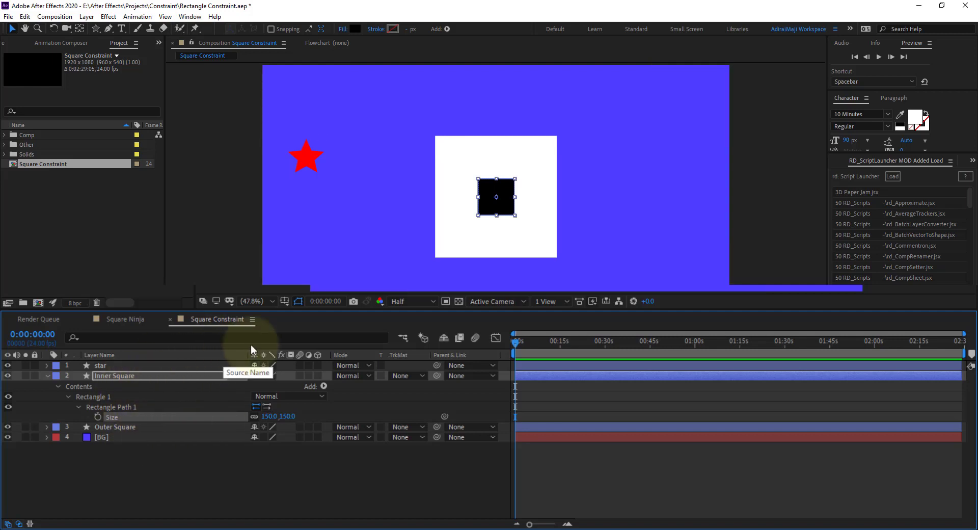
scroll(795, 23, down, 1)
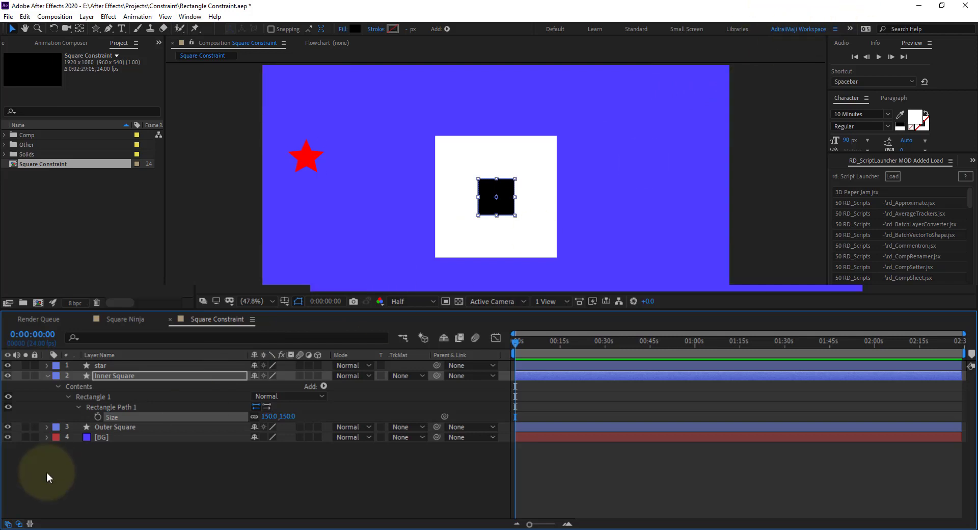
- Expand Outer Square's contents down to Rectangle Path 1 and show only its Size property
click(105, 428)
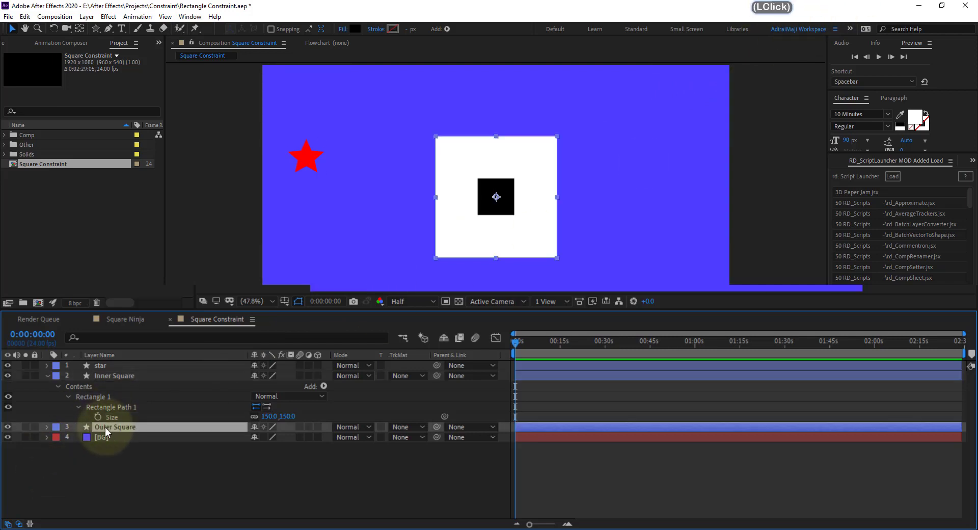
click(47, 427)
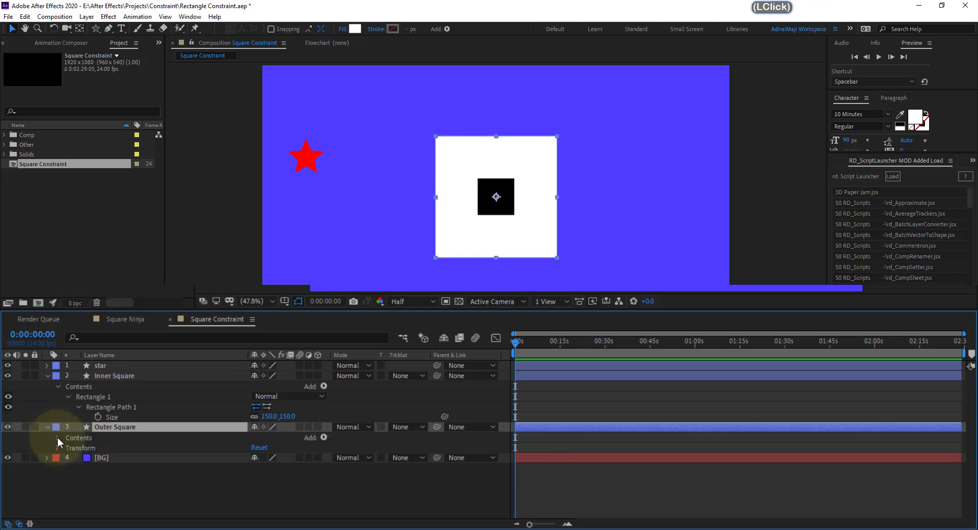
click(57, 435)
click(69, 448)
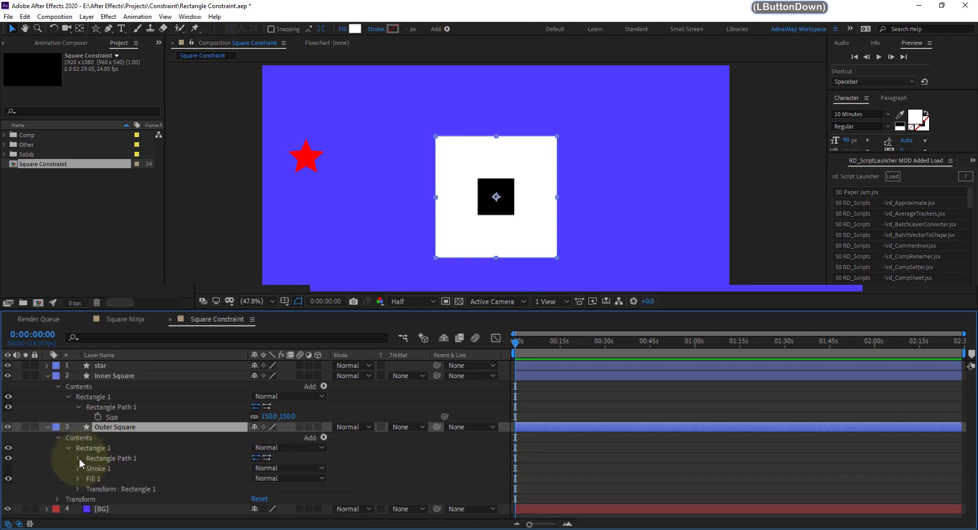
click(79, 458)
click(112, 468)
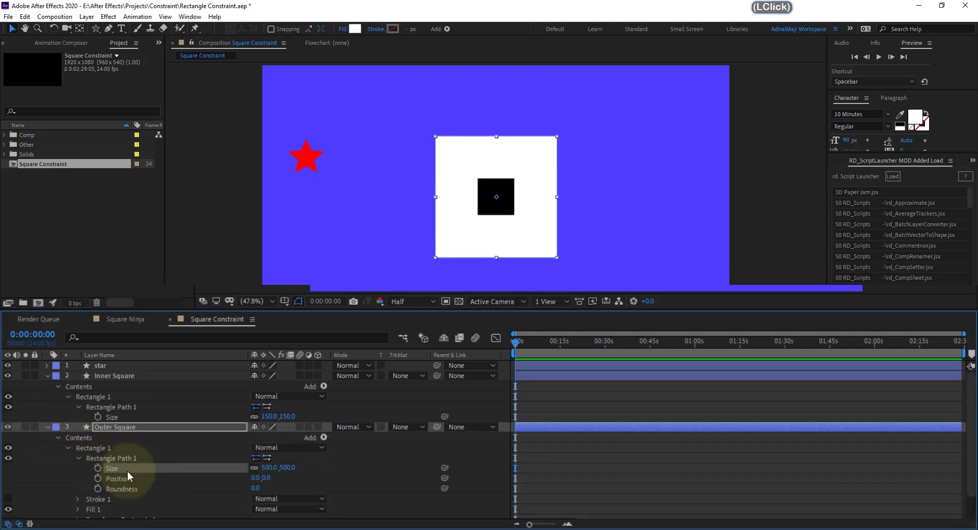
key(s)
key(s)
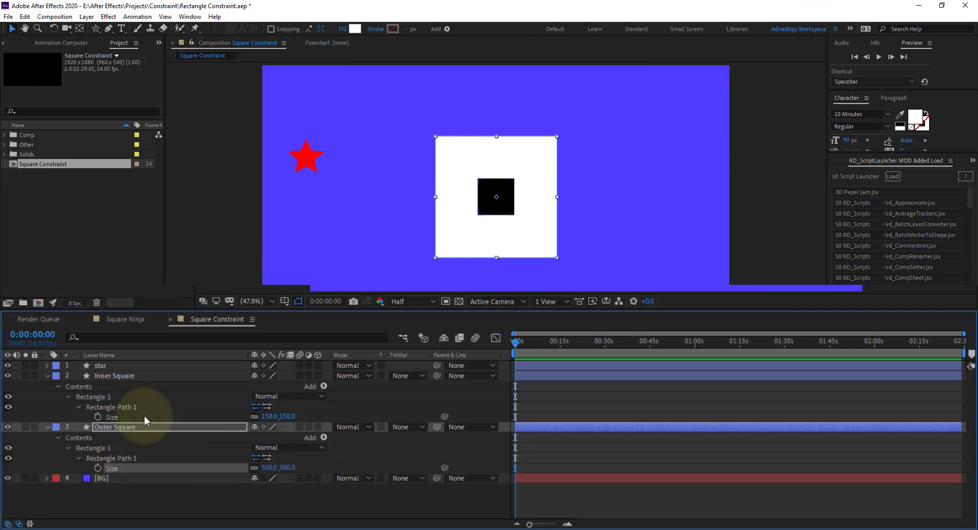
- Show the Position property alongside Size for both Inner Square and Outer Square, and clear the layer selection
click(121, 376)
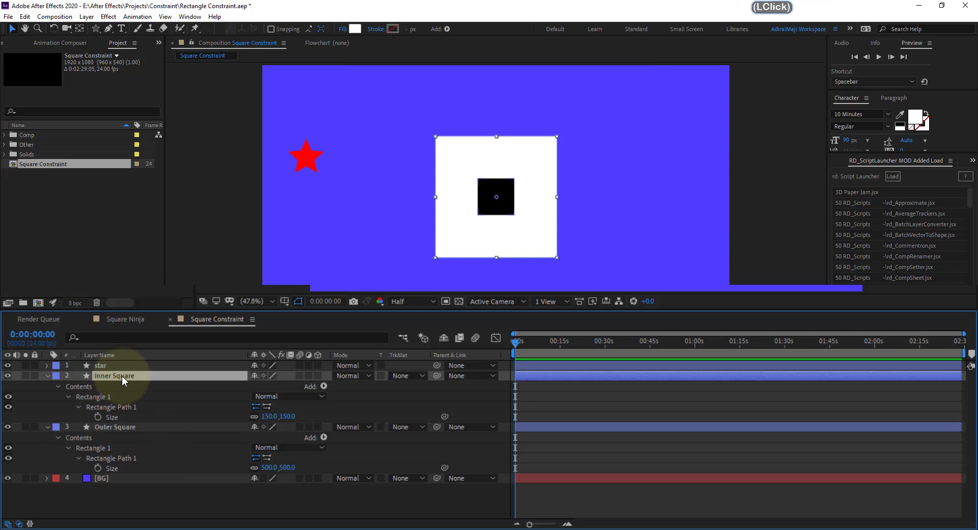
shift+click(124, 426)
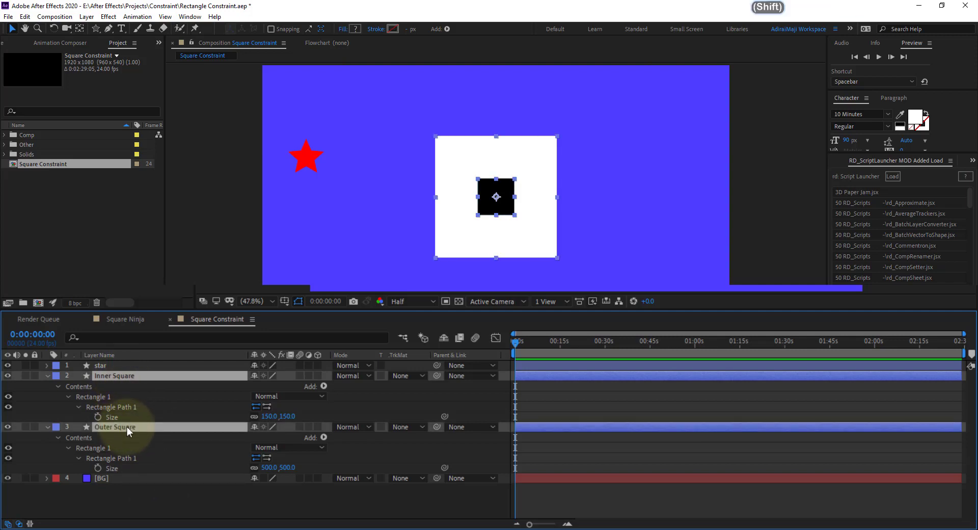
key(shift+p)
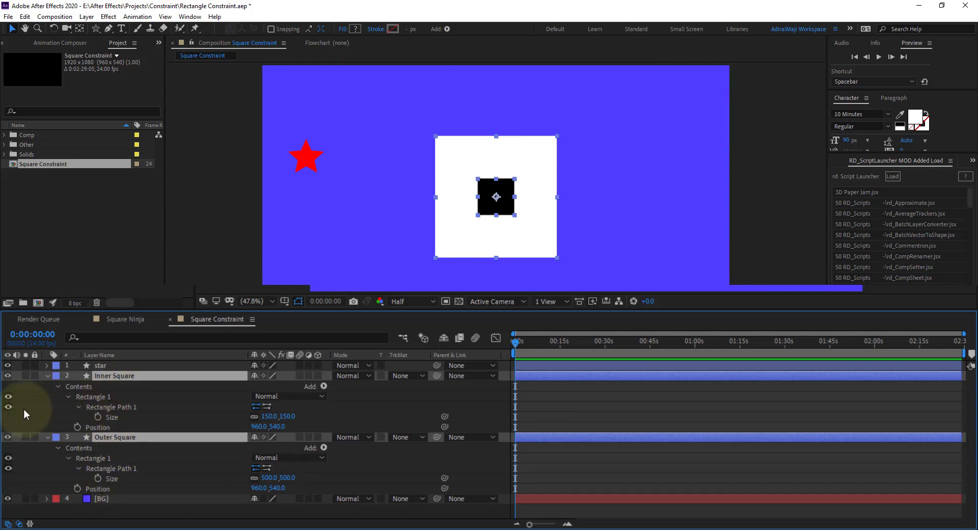
click(41, 407)
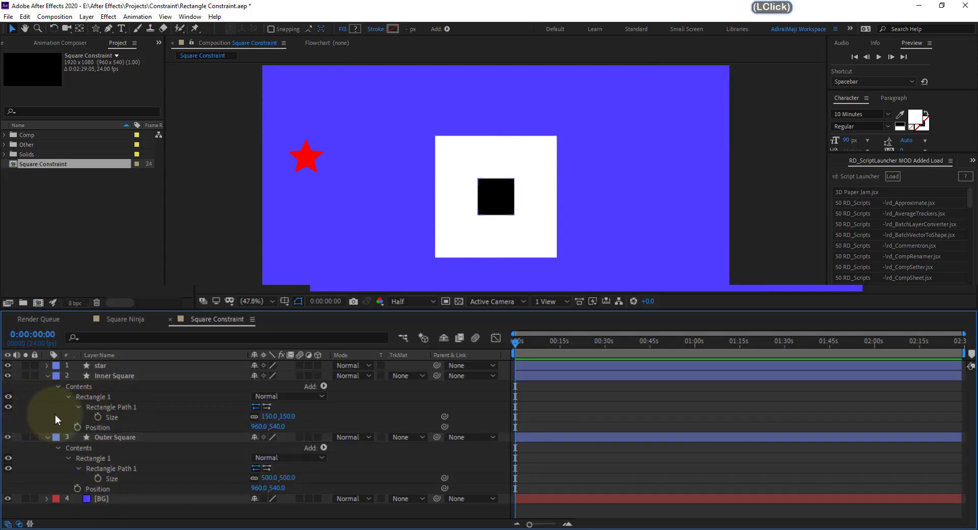
- Add the default transform.position expression to Inner Square's Position, and reveal the star layer's Position property
alt+click(78, 428)
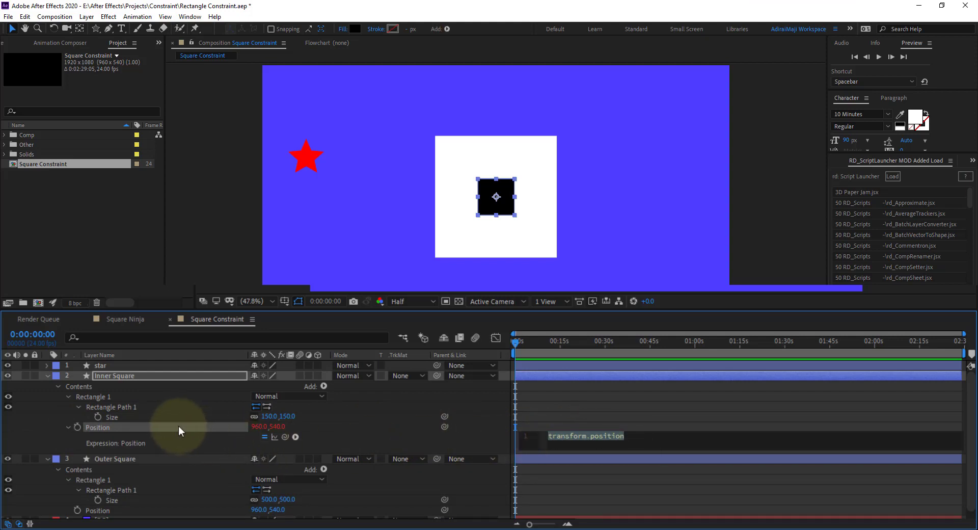
click(200, 426)
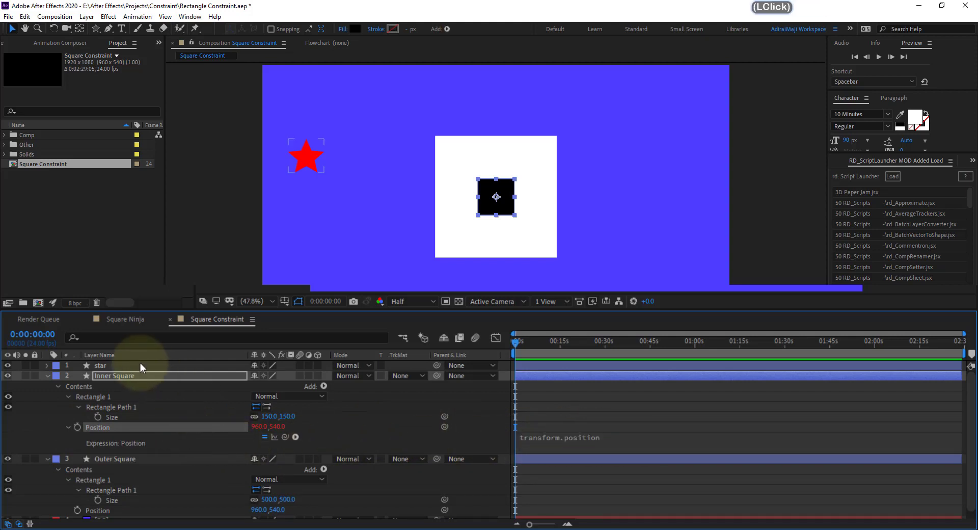
click(138, 364)
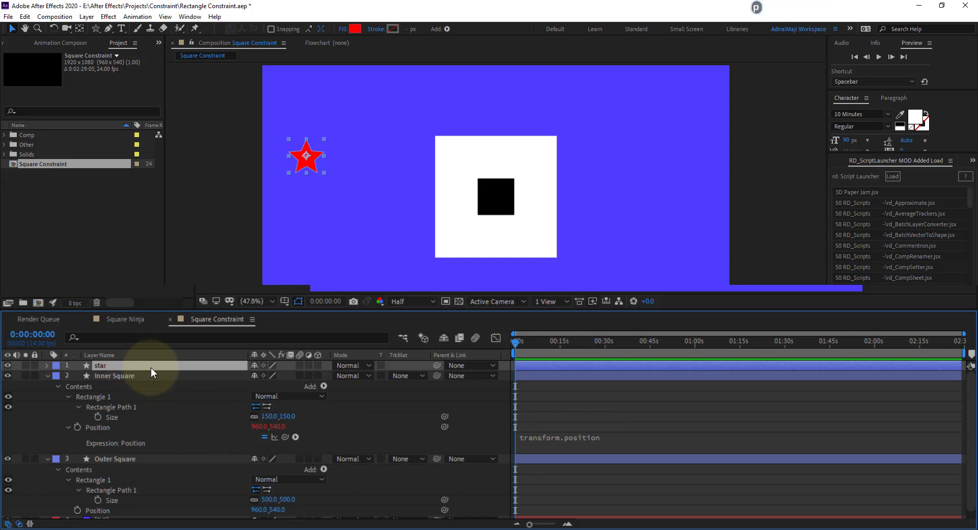
key(p)
scroll(218, 414, down, 1)
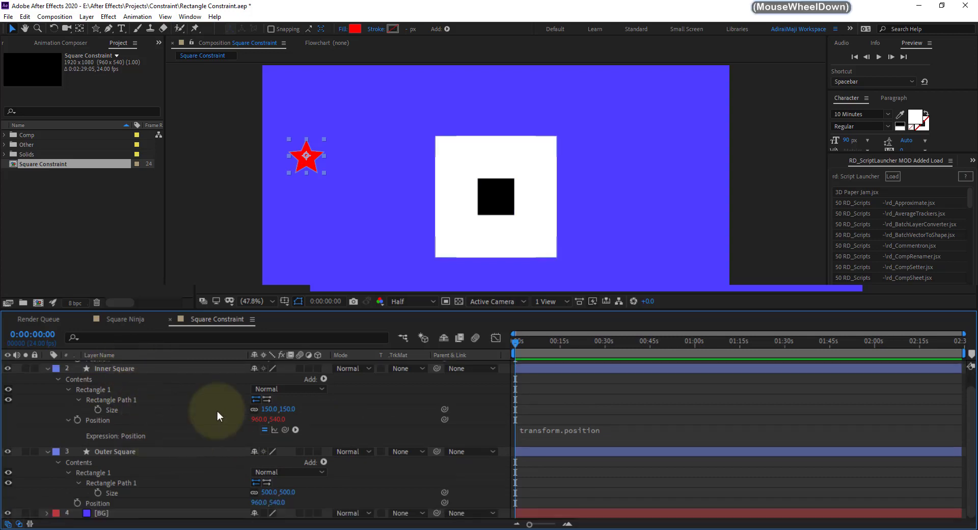
- Replace Inner Square's Position expression with targetPosition = thisComp.layer("star").transform.position; linked to the star's Position
drag(323, 310, 332, 282)
click(563, 420)
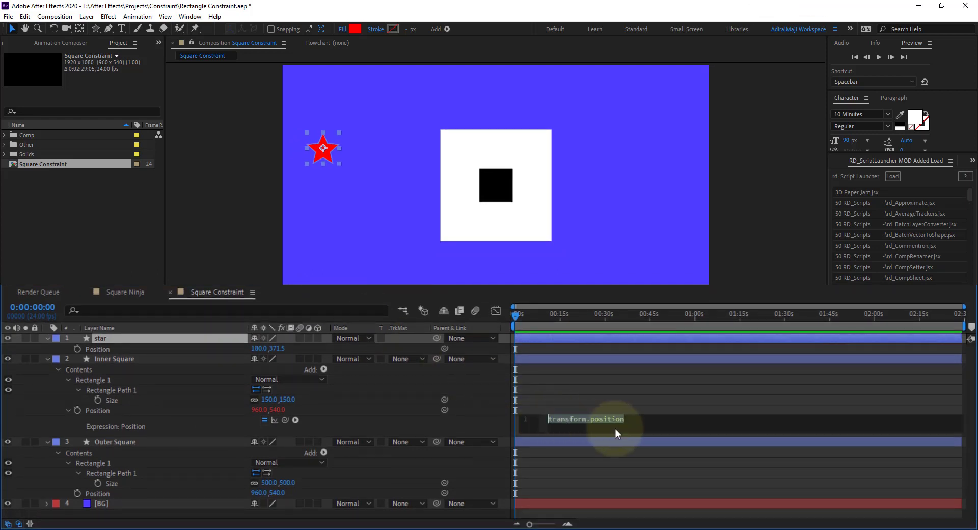
text(target)
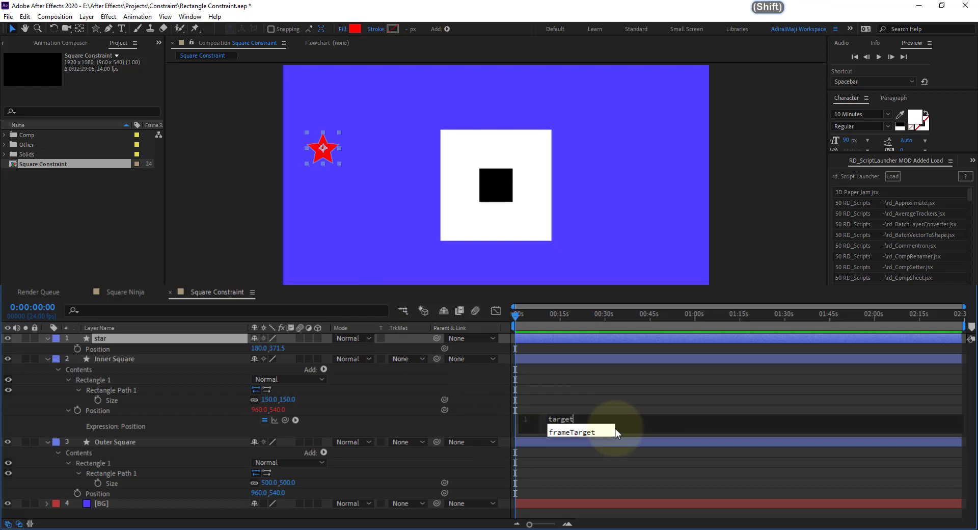
text(Position)
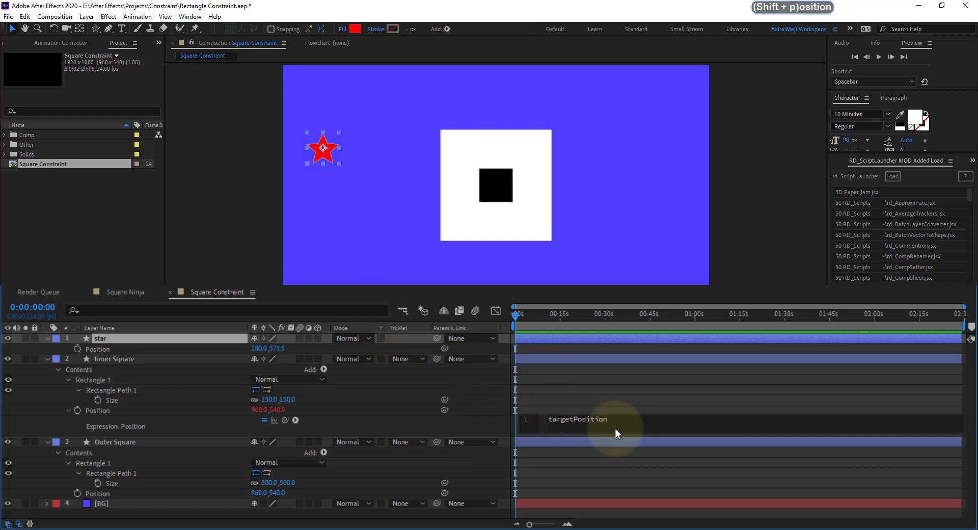
text( =)
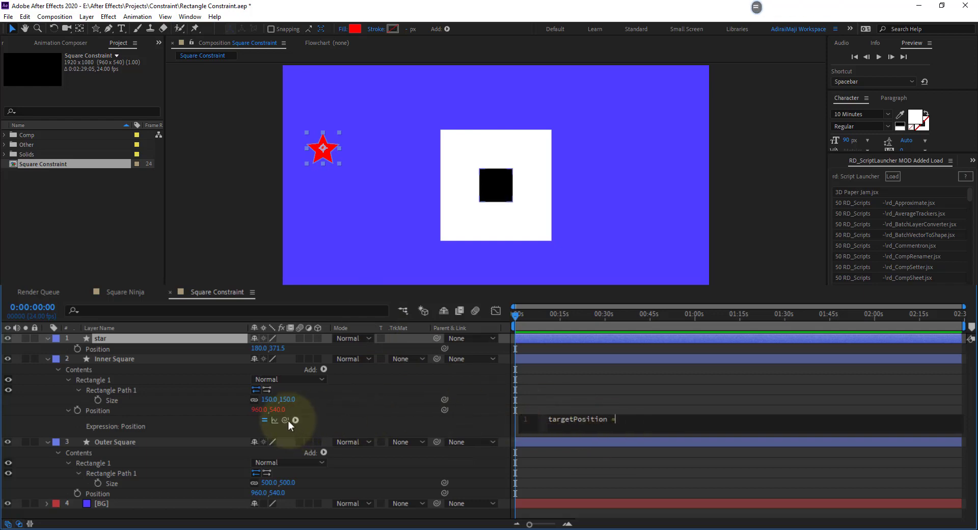
drag(286, 420, 127, 347)
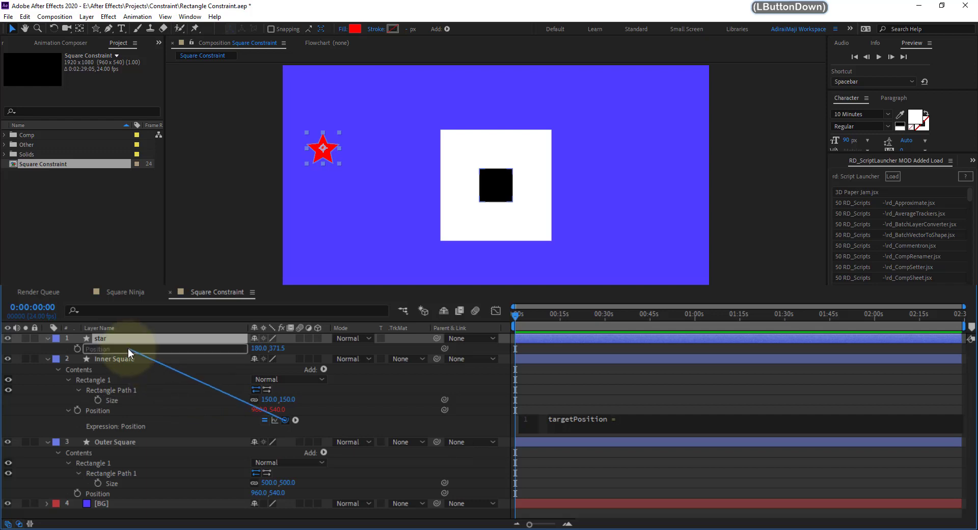
drag(128, 348, 127, 347)
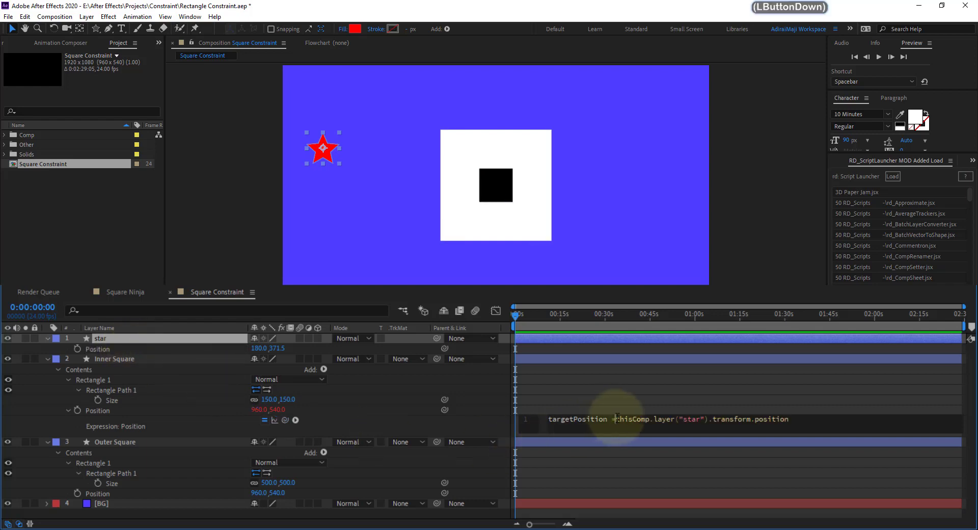
click(821, 419)
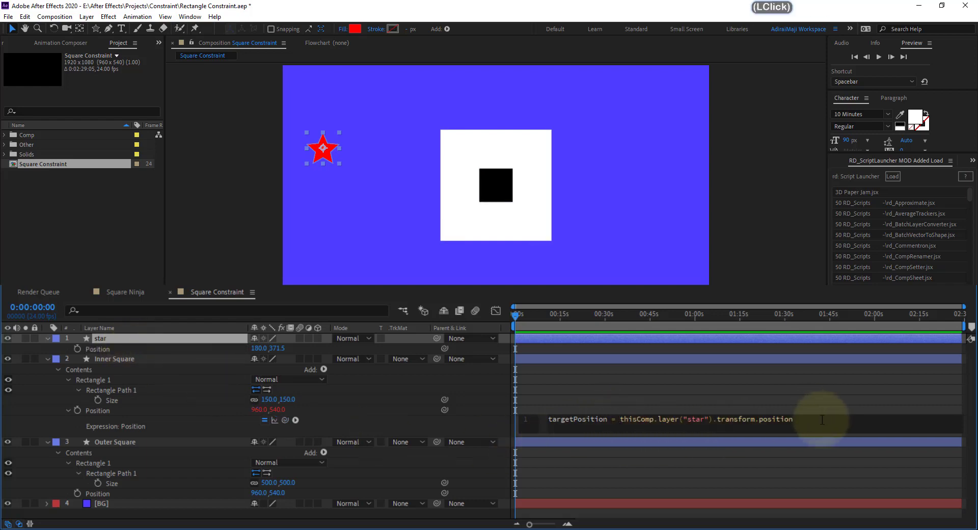
text(;)
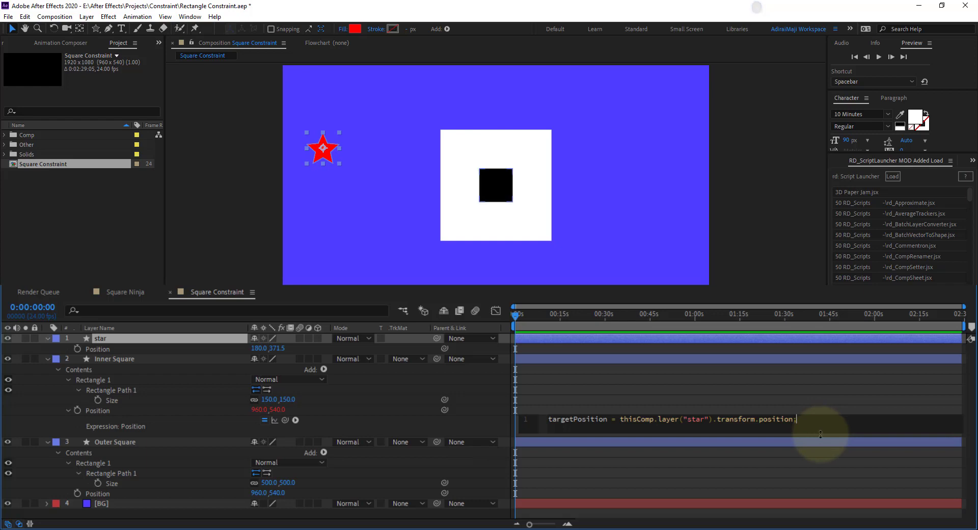
- Add the line OuterSquarePosition = thisComp.layer("Outer Square").transform.position; linked to Outer Square's Position, and enlarge the expression field
drag(820, 433, 825, 506)
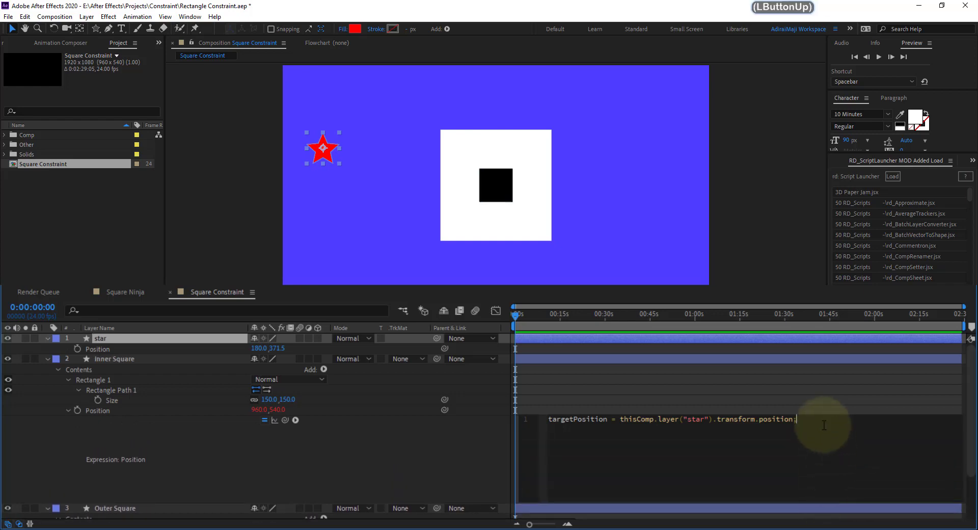
click(824, 425)
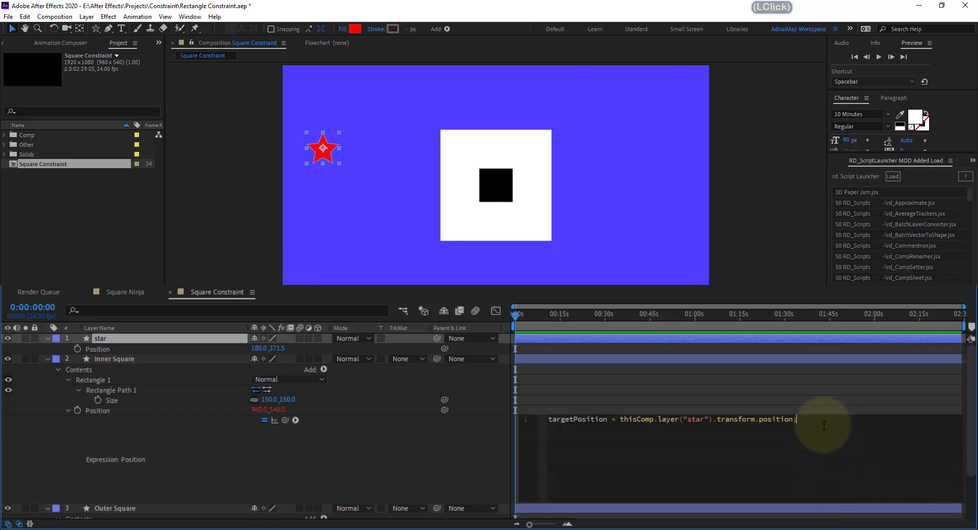
key(Return)
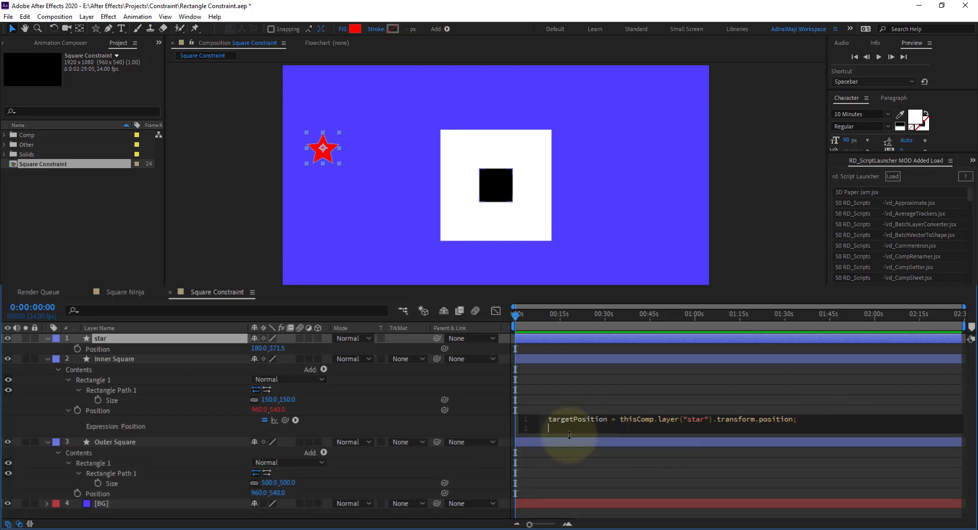
text(Outer)
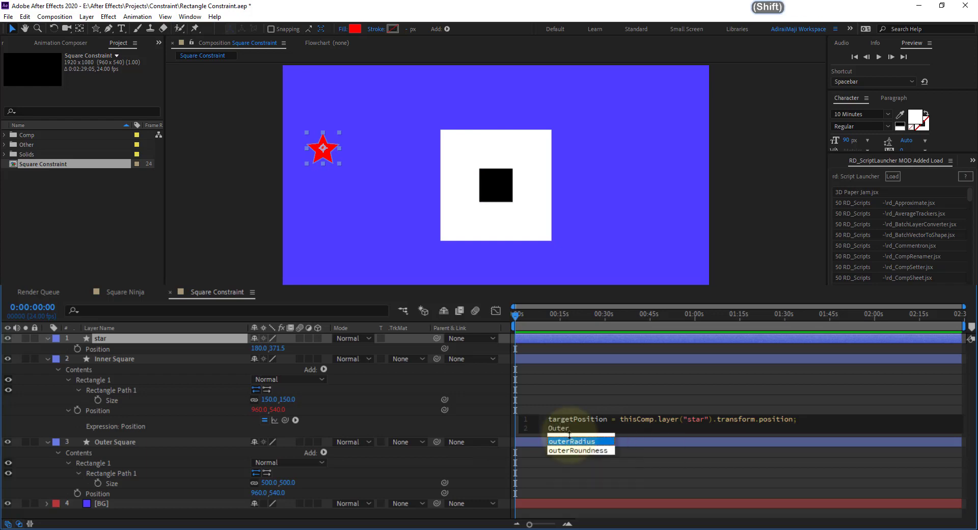
text(Square)
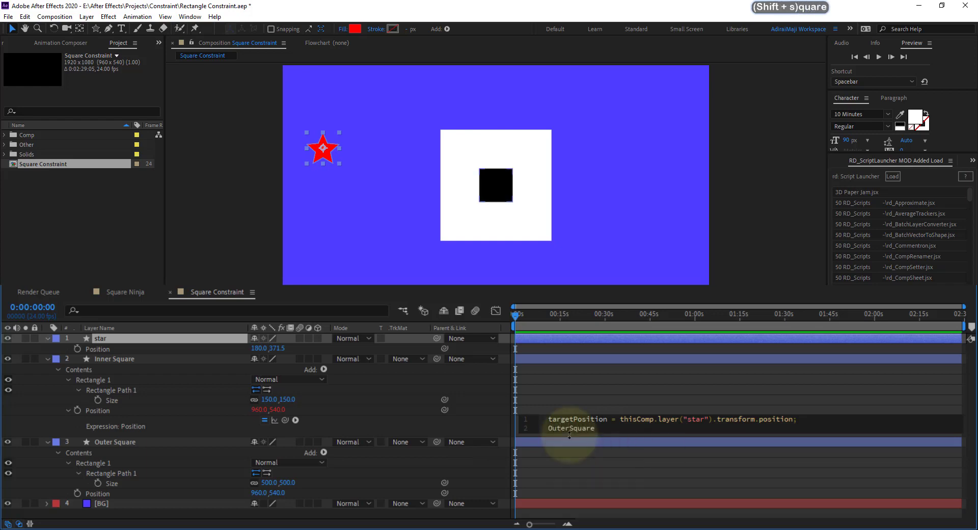
text(Position =)
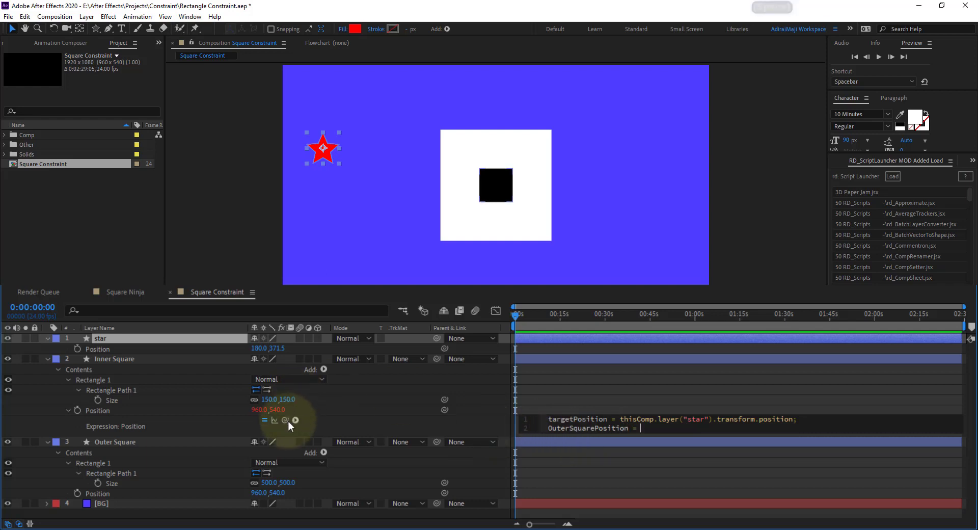
drag(286, 420, 186, 494)
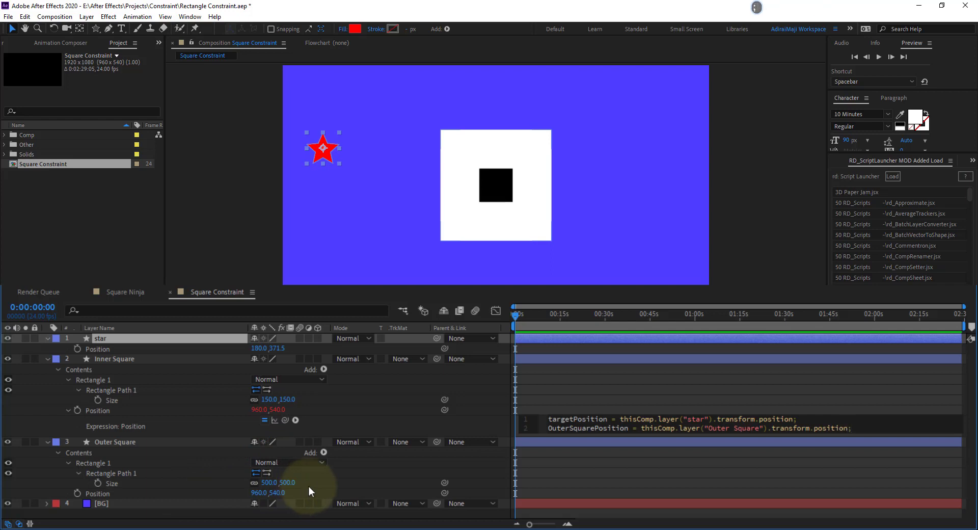
key(Return)
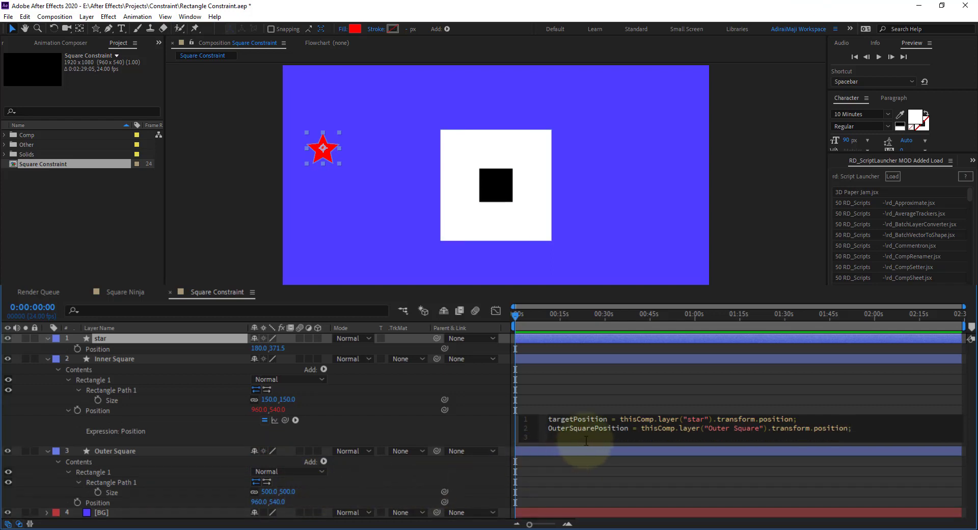
drag(589, 443, 590, 463)
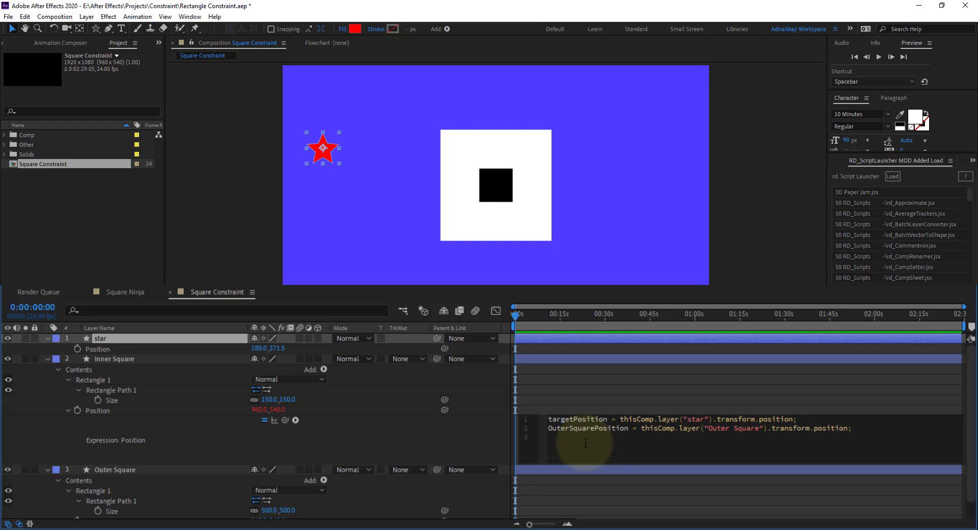
text(Oute)
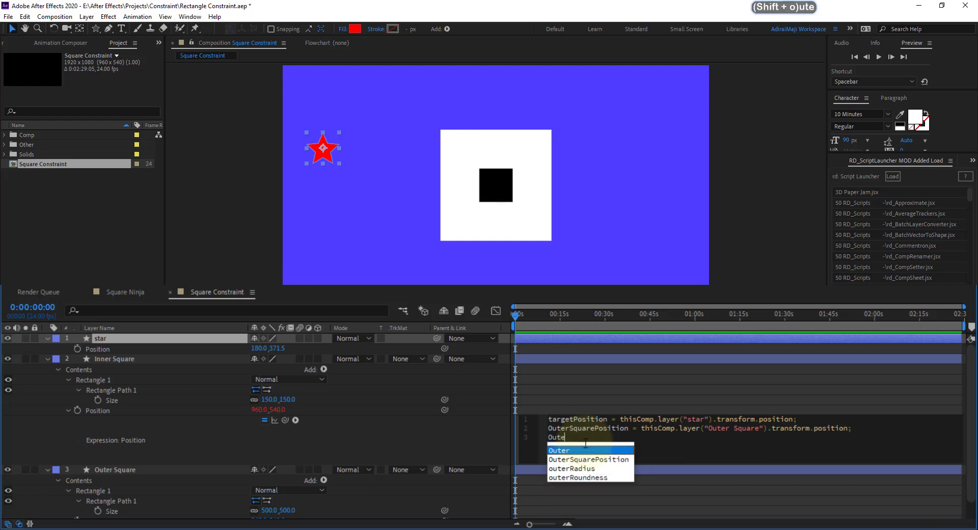
text(rSu)
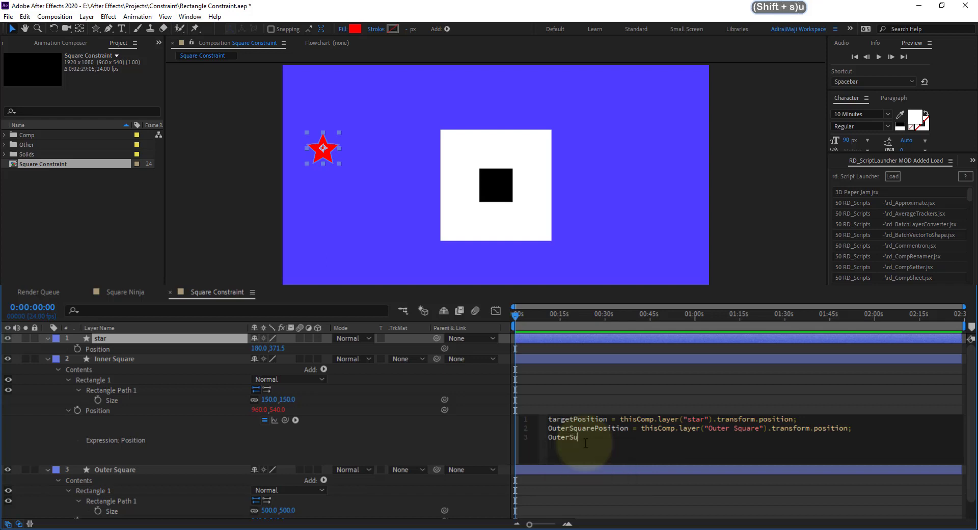
key(BackSpace)
key(BackSpace)
key(BackSpace)
key(BackSpace)
key(BackSpace)
key(BackSpace)
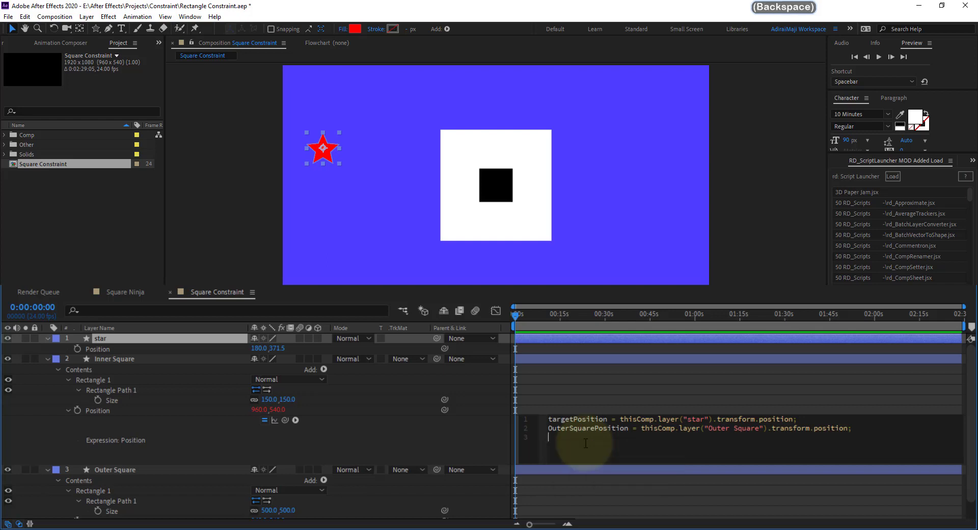
- Rename the variable in the expression's second line to outerSquarePosition, with a lowercase first letter
key(Up)
key(Right)
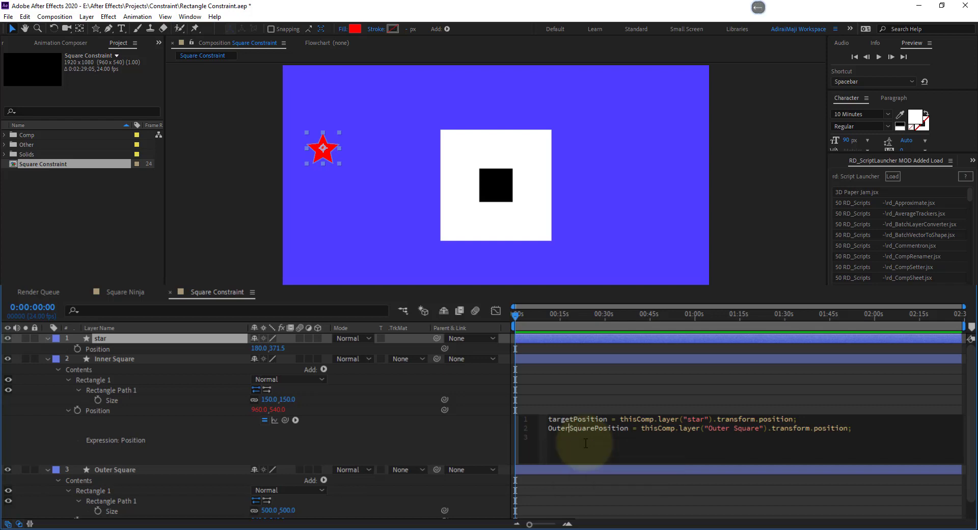
key(BackSpace)
text(o)
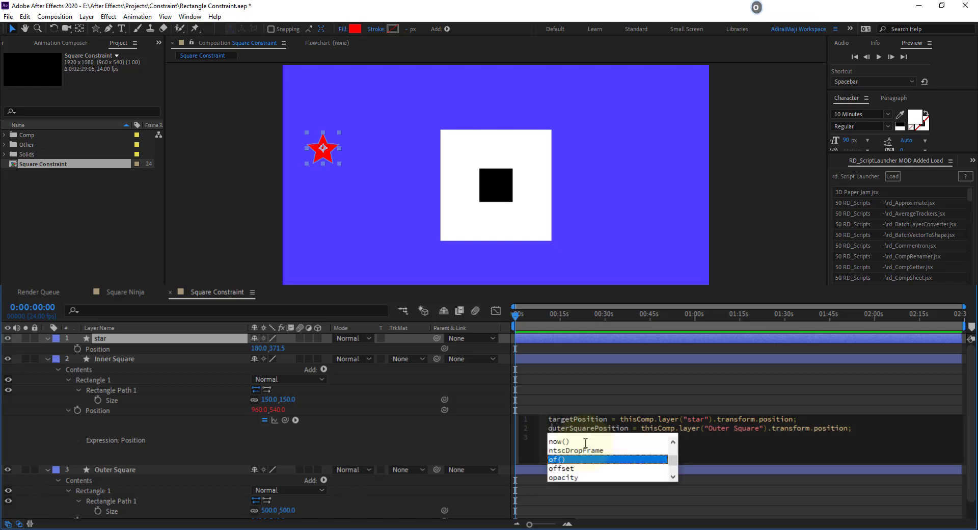
- Define outerSuquareSize on the third expression line, linked to the Size of Outer Square's Rectangle Path 1 and ended with a semicolon
click(586, 443)
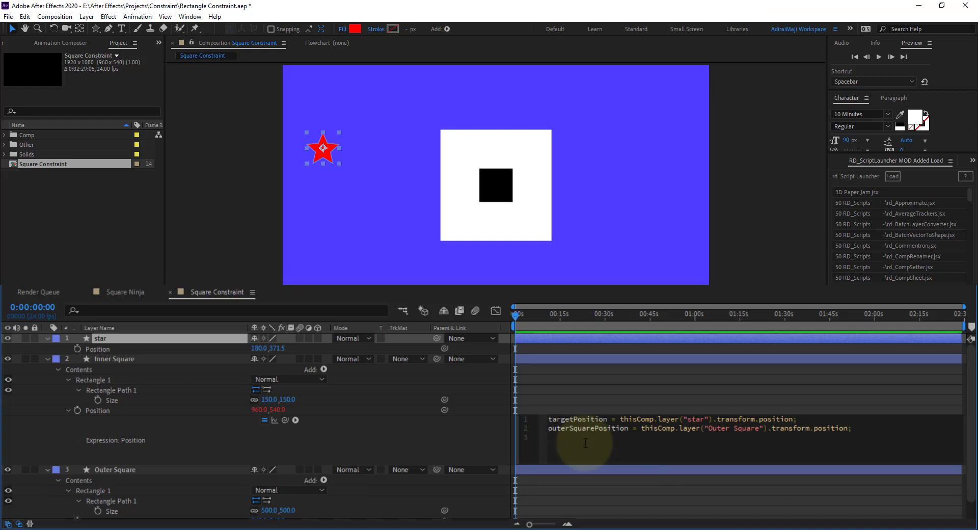
text(outerSuq)
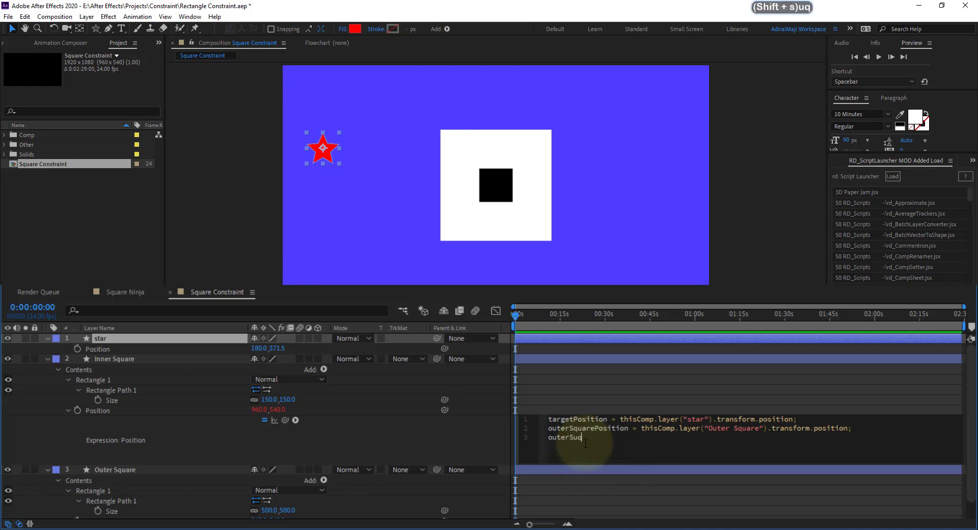
key(Caps_Lock)
text(uare)
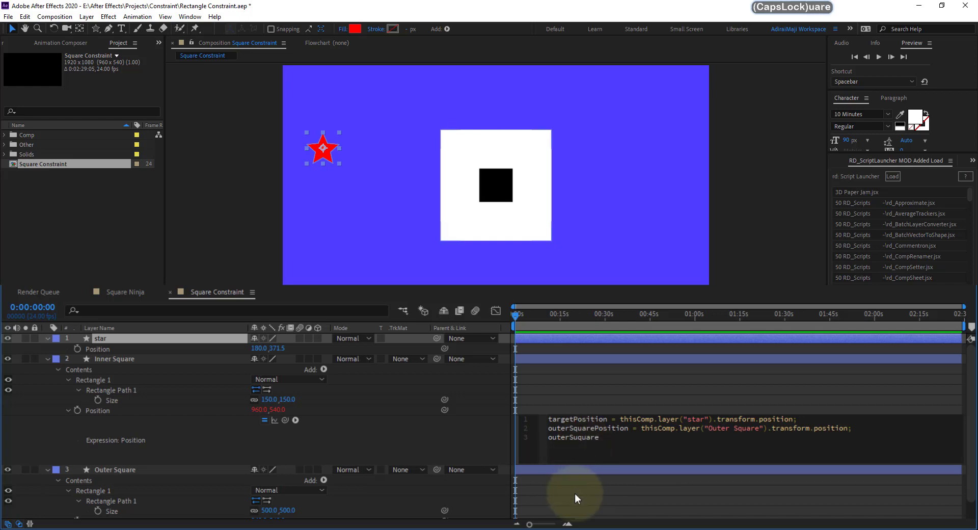
text(Size =)
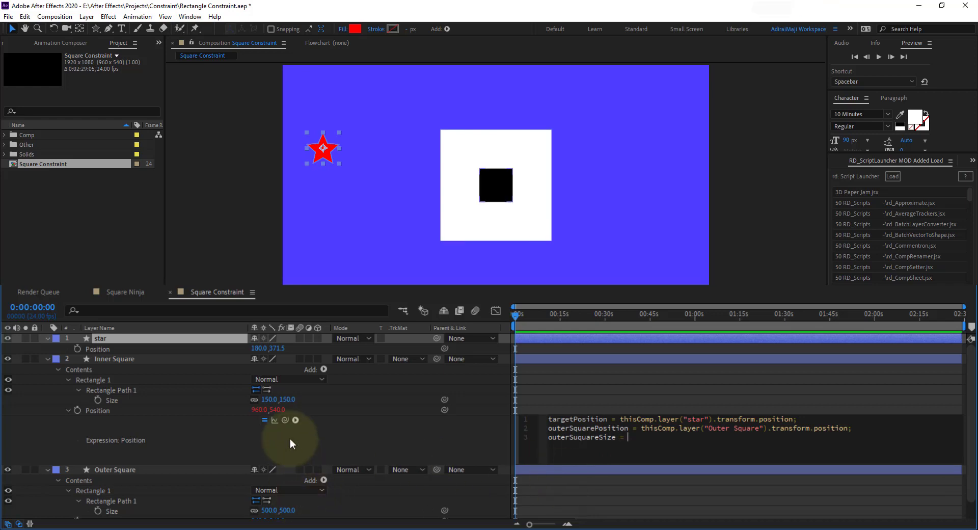
drag(285, 420, 145, 506)
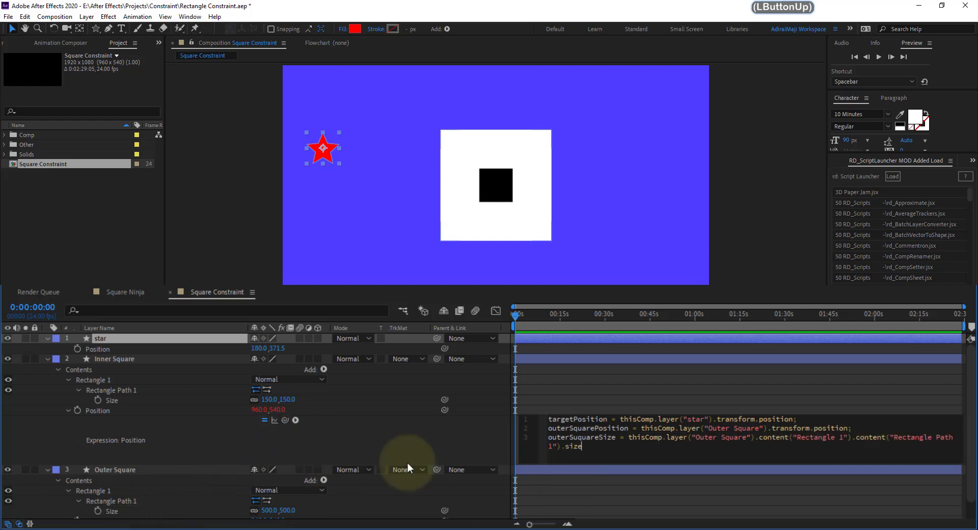
text(;)
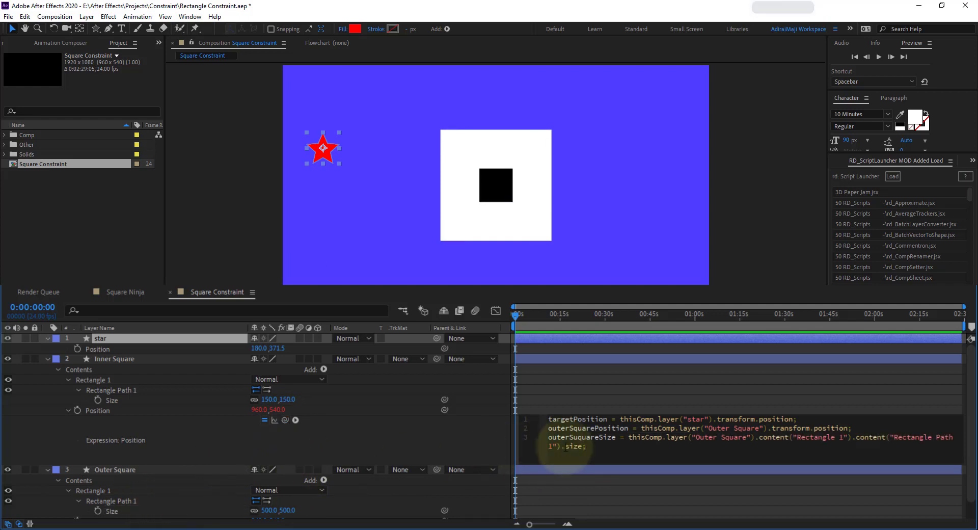
- Add the fourth expression line innerSquareSize = content("Rectangle 1").content("Rectangle Path 1").size; linked to Inner Square's Size
key(Return)
text(innerSuqa)
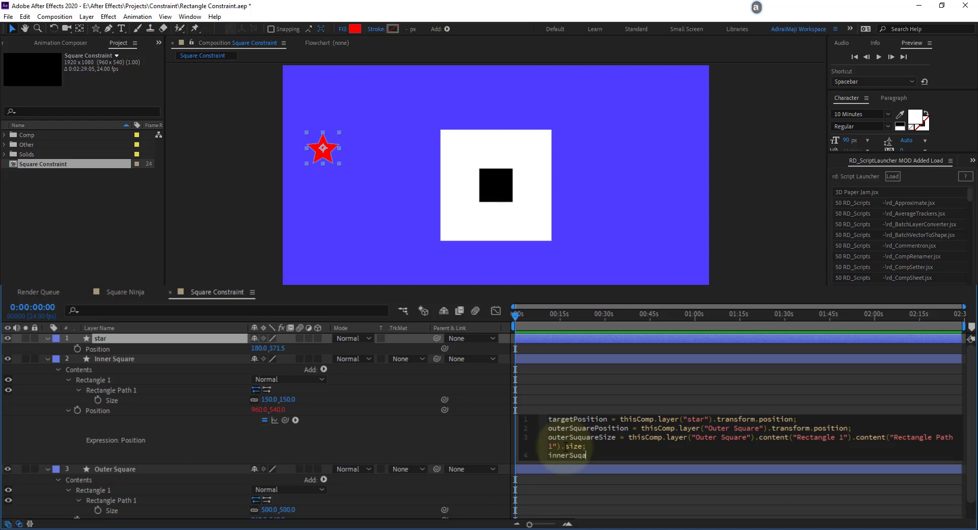
key(BackSpace)
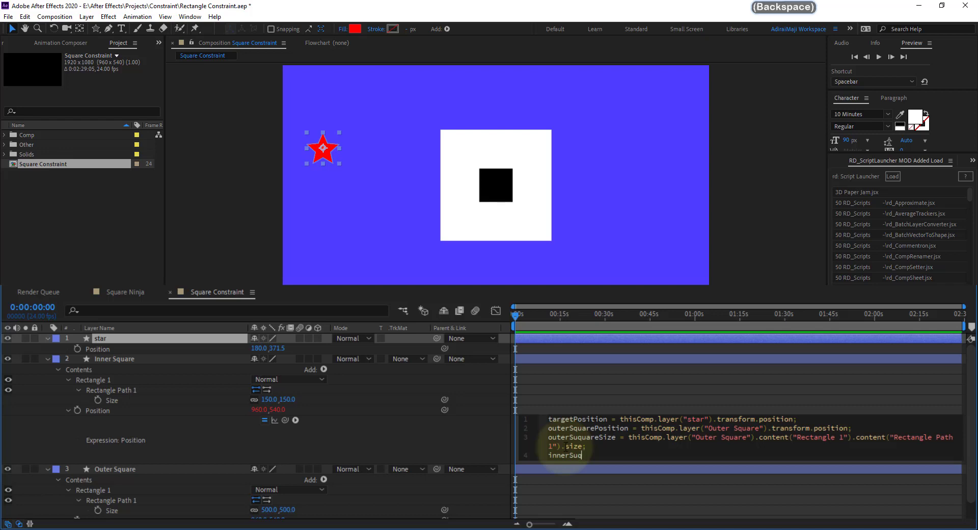
key(BackSpace)
text(quar)
text(e)
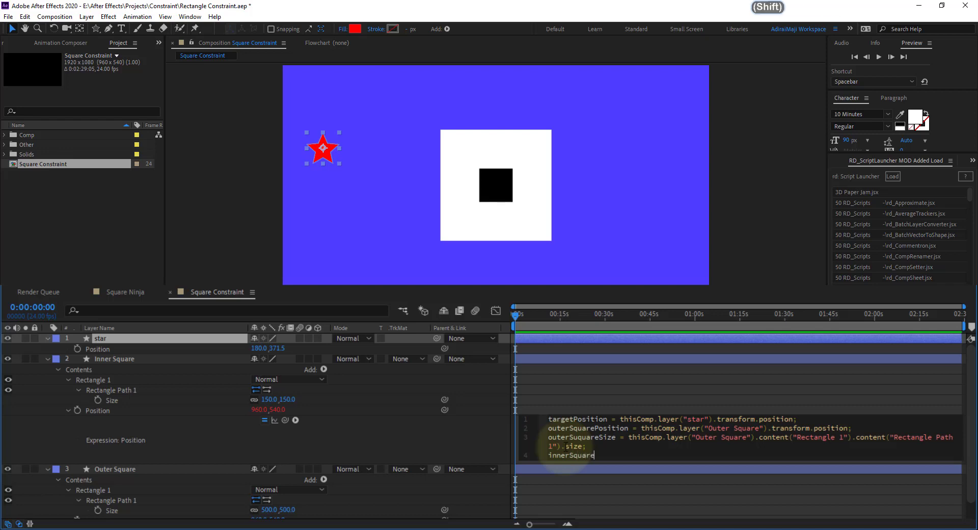
text(Size =)
drag(285, 420, 172, 400)
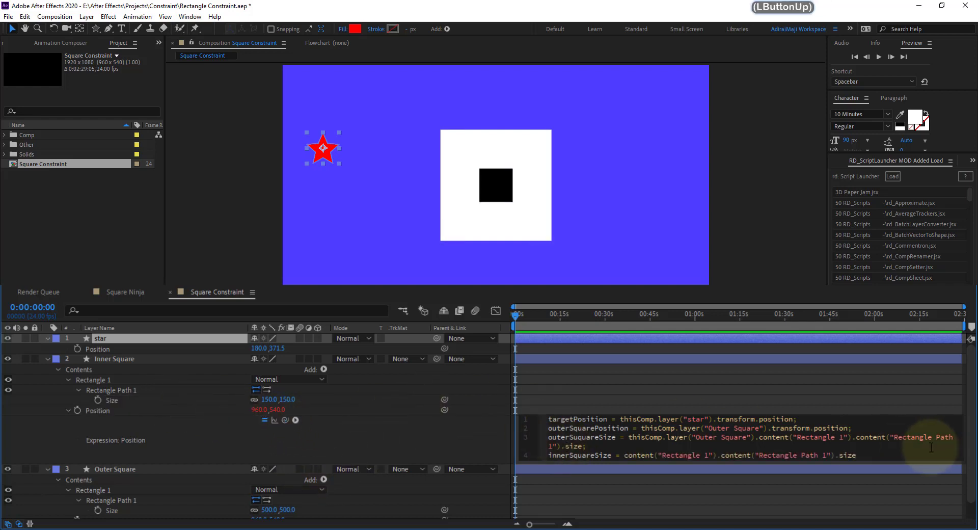
text(;)
- Leave a blank line below the fourth expression line and begin the sixth with border = (outerSuquareSize)
key(Return)
key(Return)
key(Return)
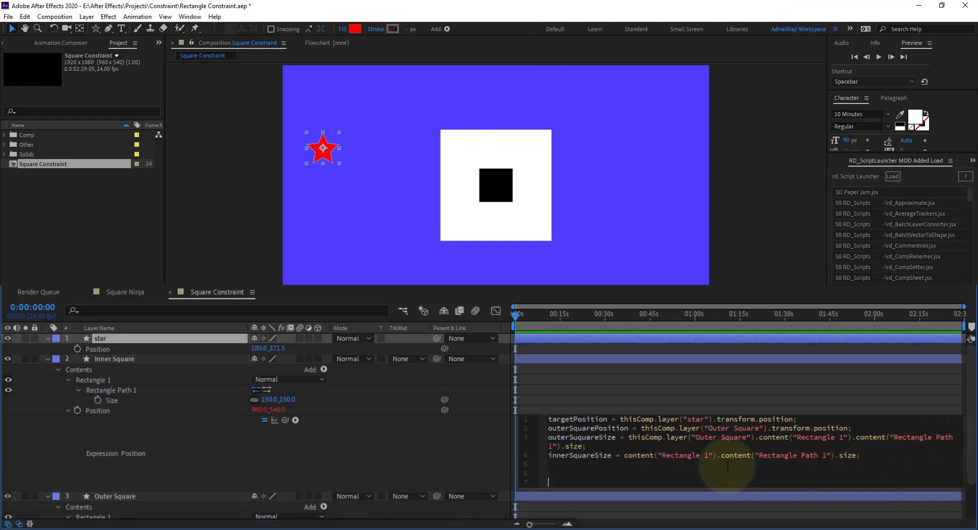
click(718, 479)
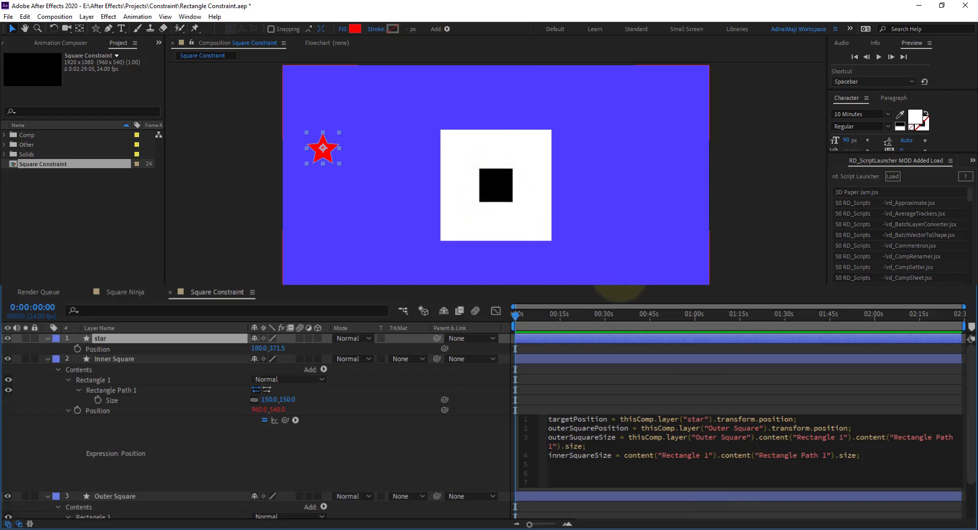
text(border =)
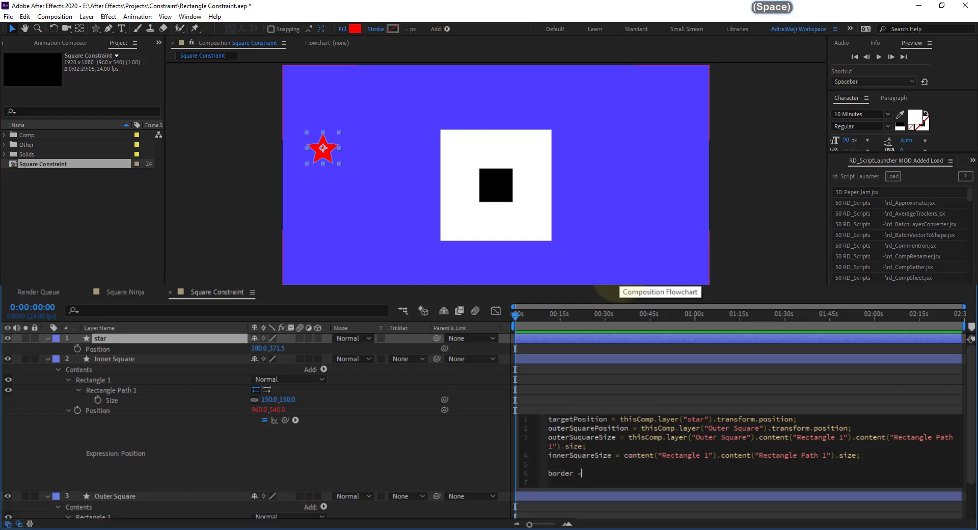
text( ())
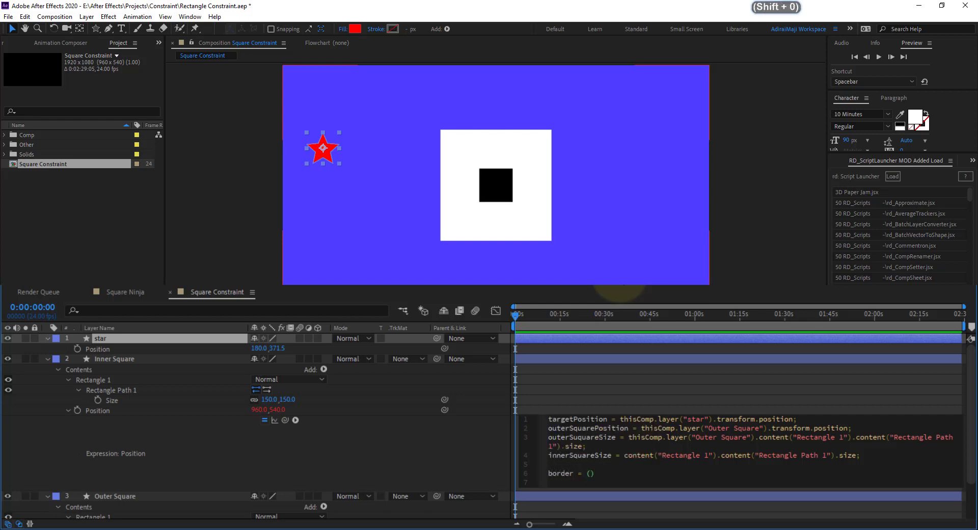
key(Left)
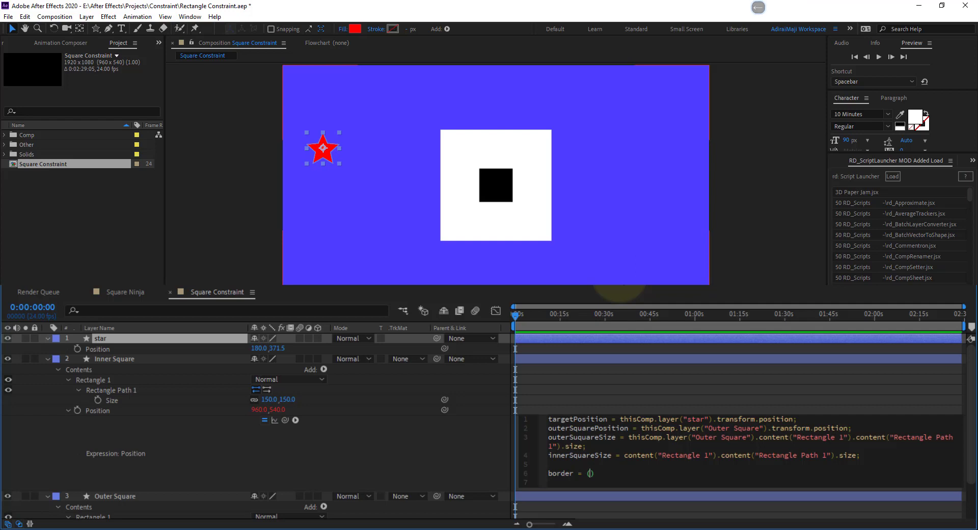
double_click(587, 438)
key(ctrl+c)
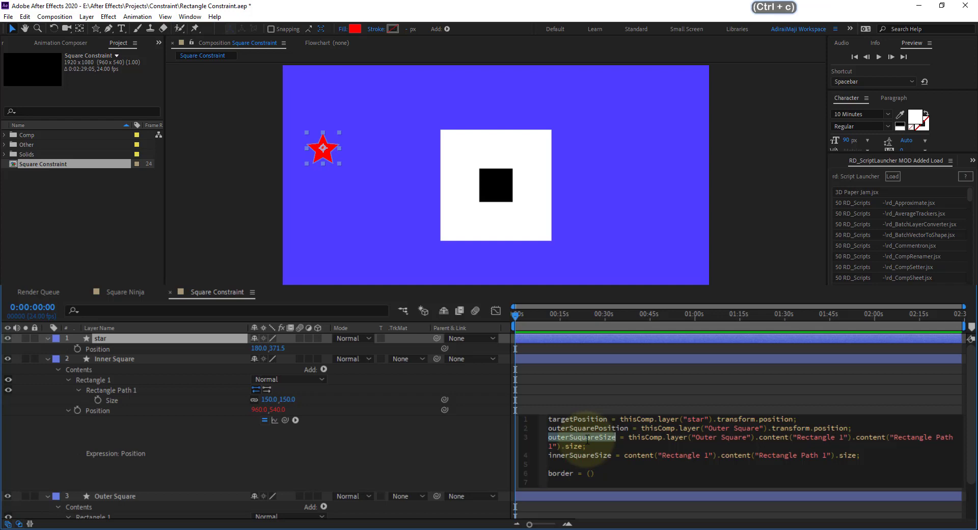
click(589, 473)
key(ctrl+v)
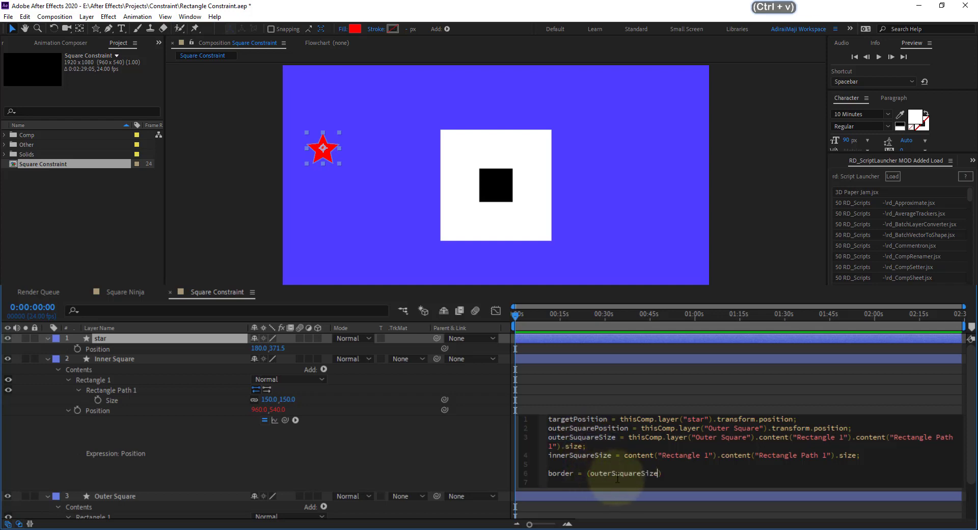
- Subtract innerSquareSize inside the border parentheses and halve the result, completing border = (outerSuquareSize - innerSquareSize)/2;
text(-)
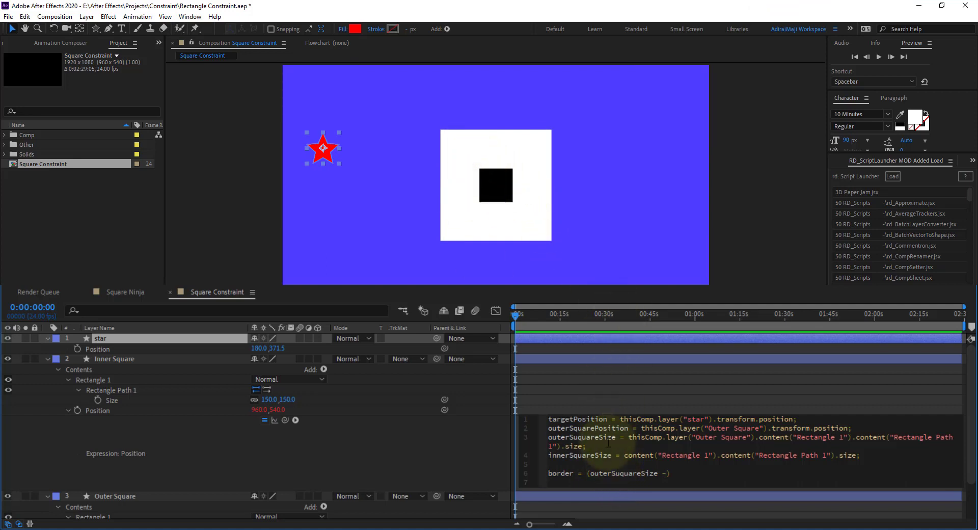
double_click(593, 450)
key(ctrl+c)
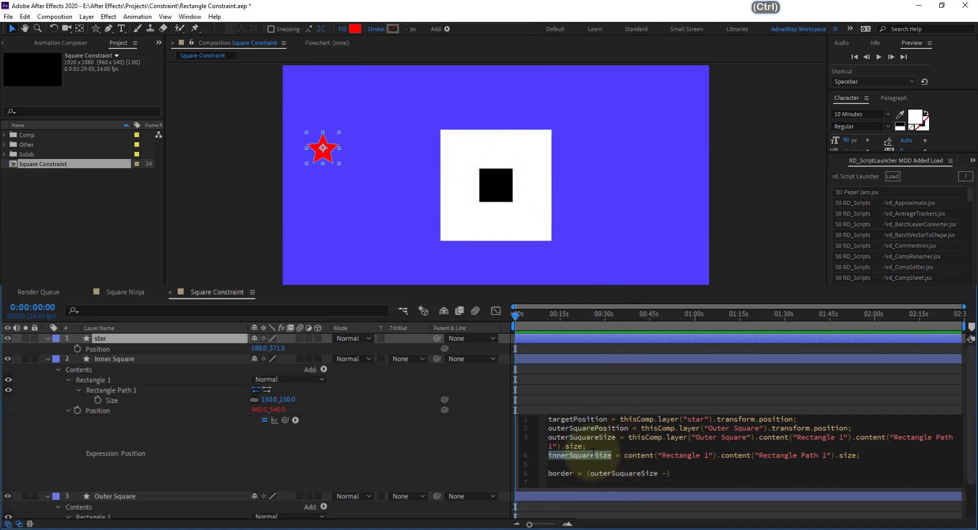
click(668, 473)
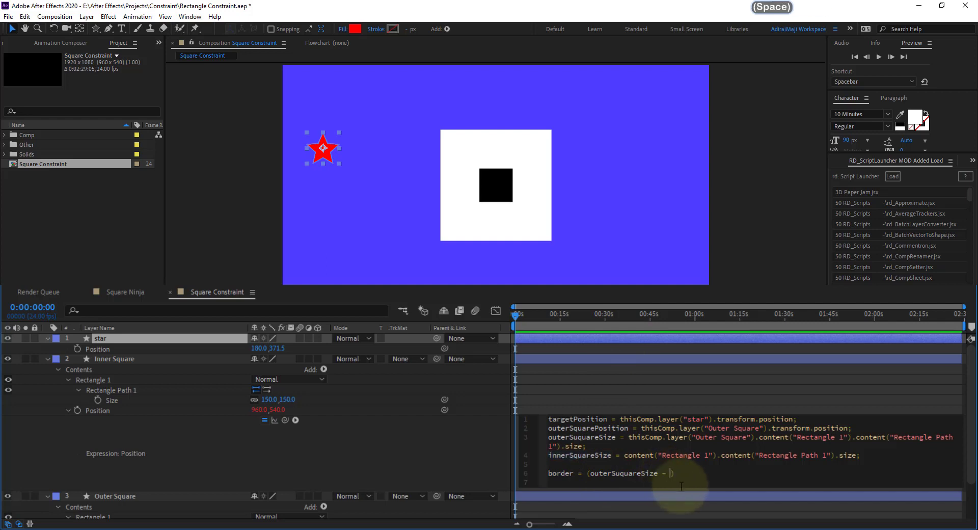
key(ctrl+v)
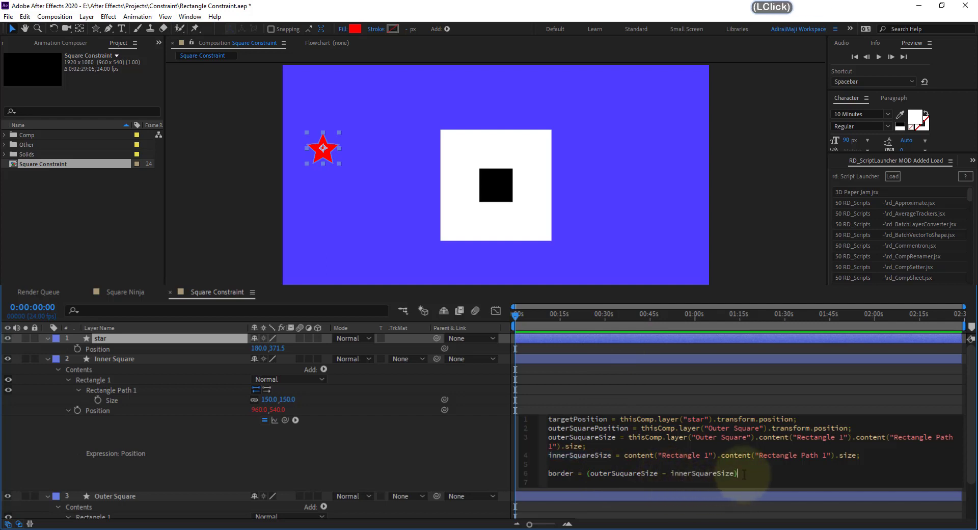
text(/2)
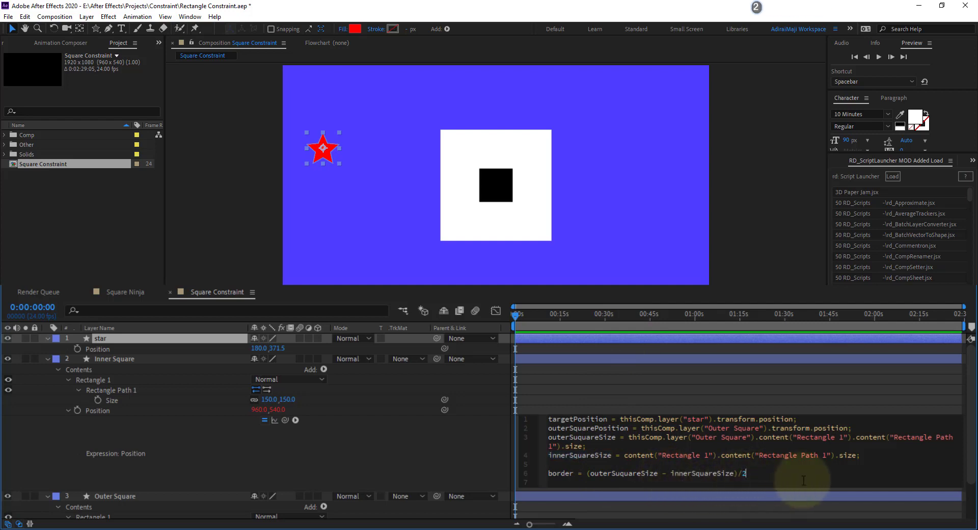
- Add a clamp() function on the eighth expression line with targetPosition as its first argument
key(Return)
key(Return)
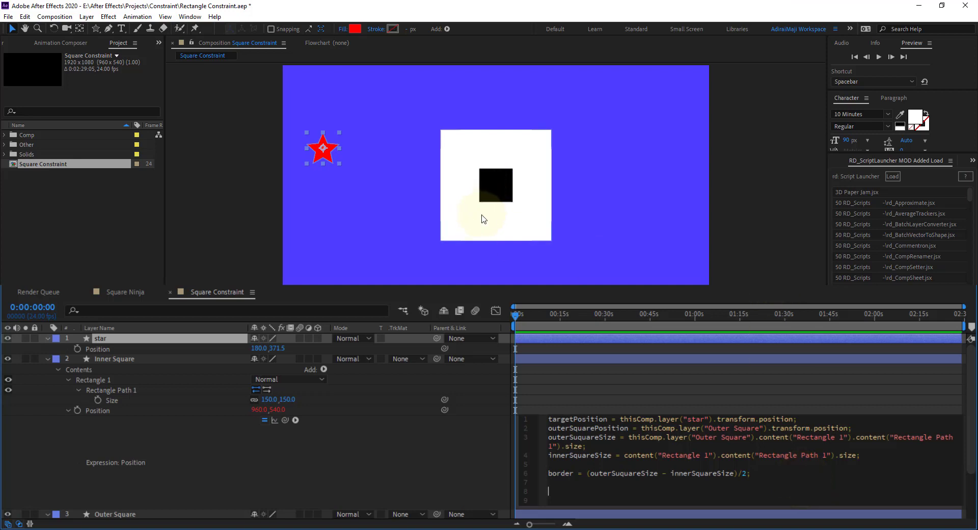
text(clap)
key(Return)
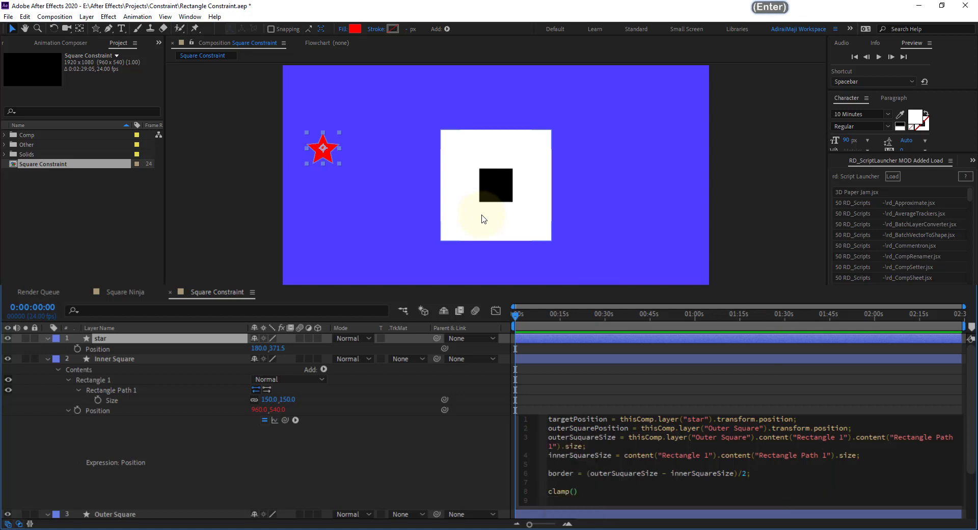
double_click(581, 415)
key(ctrl+c)
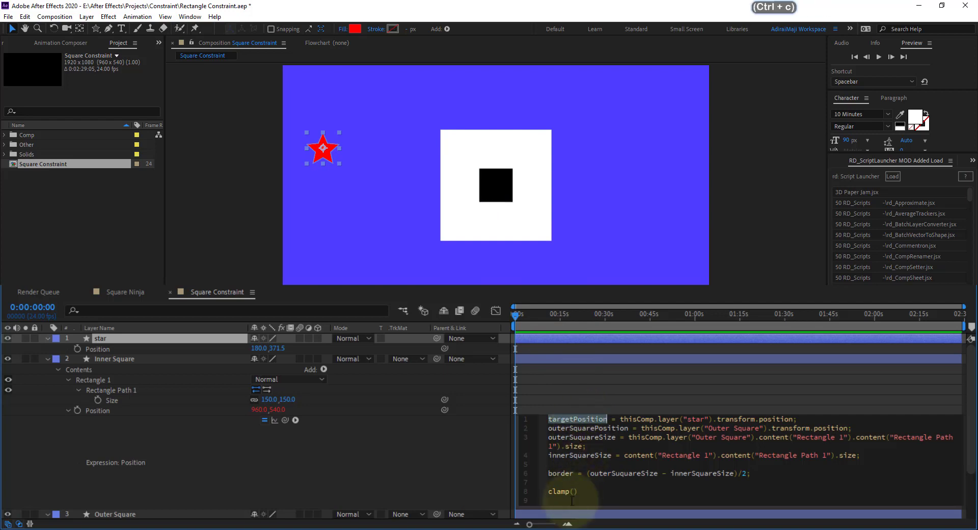
click(572, 492)
key(ctrl+v)
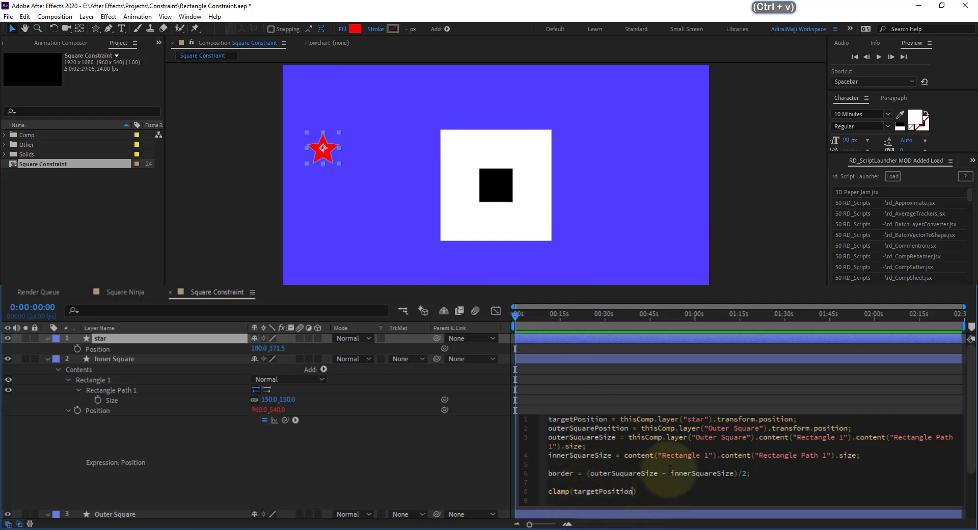
- Add outerSquarePosition-border as the clamp function's second argument, the lower limit
double_click(603, 430)
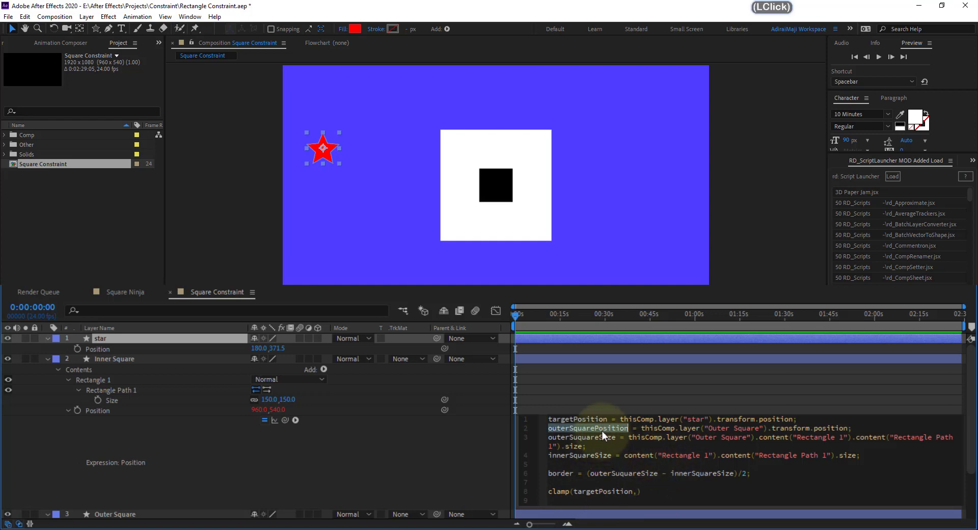
key(ctrl+c)
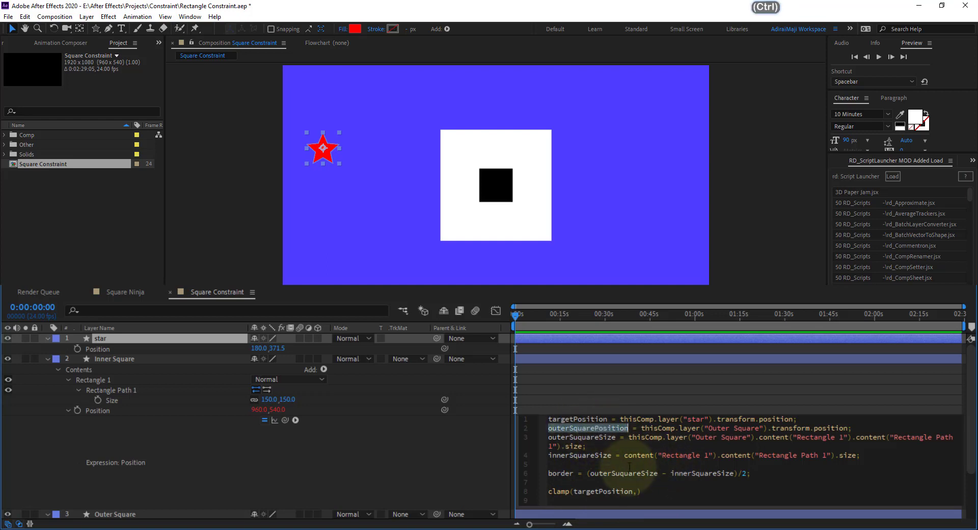
click(640, 492)
key(ctrl+v)
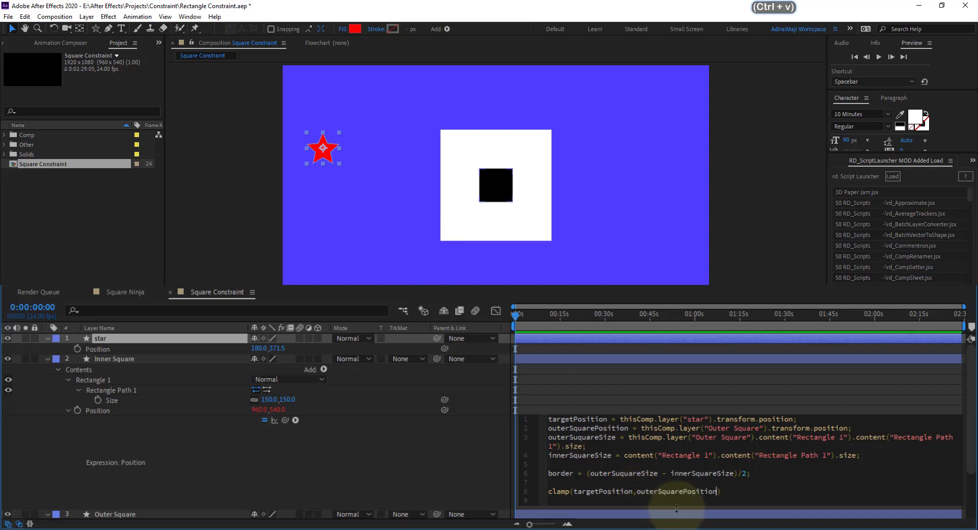
text(-)
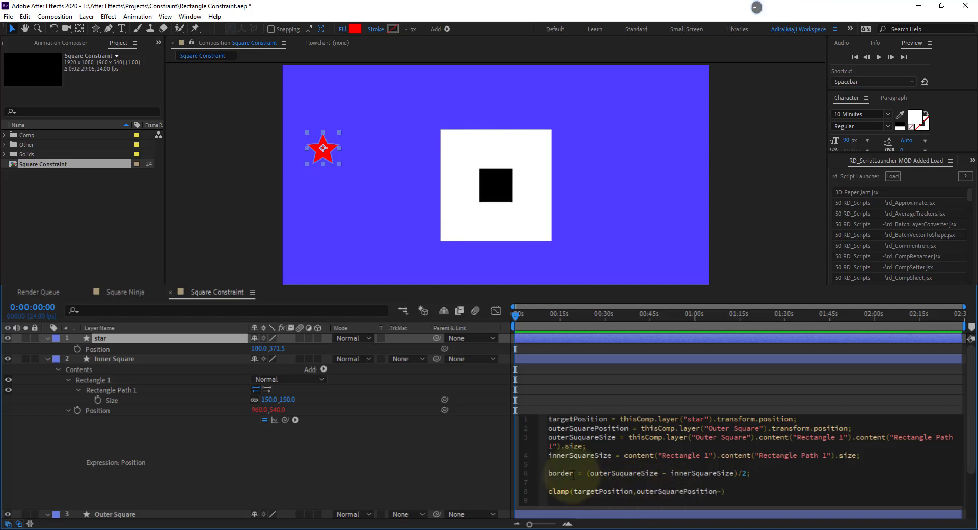
double_click(560, 473)
key(ctrl+c)
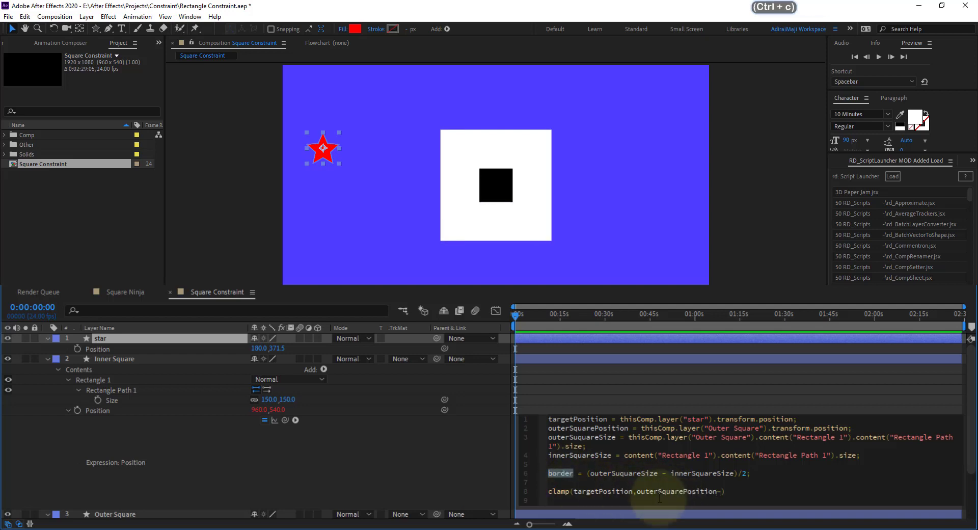
click(720, 491)
key(ctrl+v)
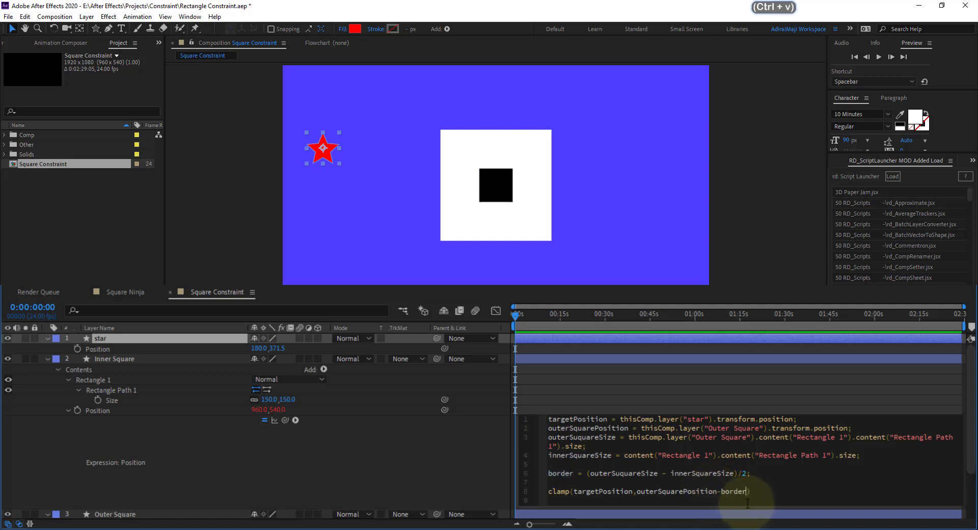
- Add outerSquarePosition+border as the clamp function's third argument and apply the expression to Inner Square's Position
click(759, 493)
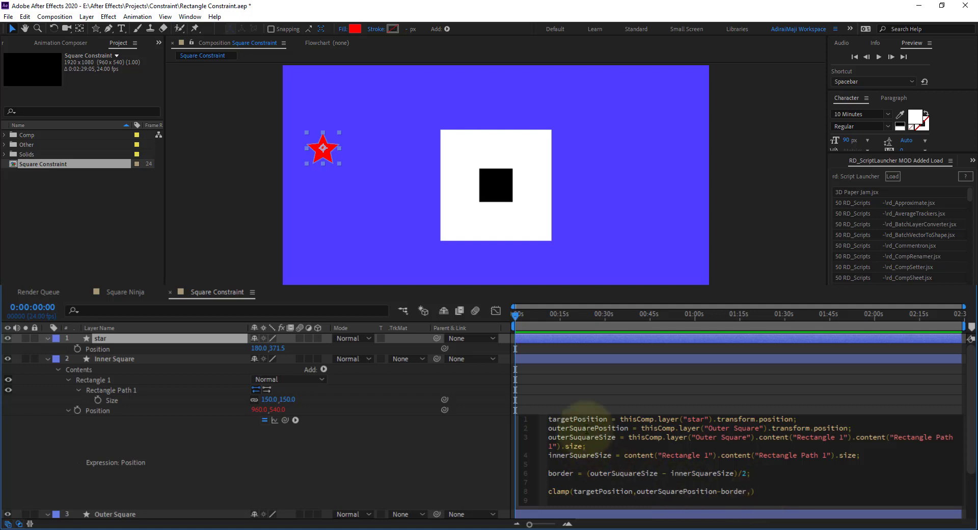
double_click(587, 429)
click(750, 492)
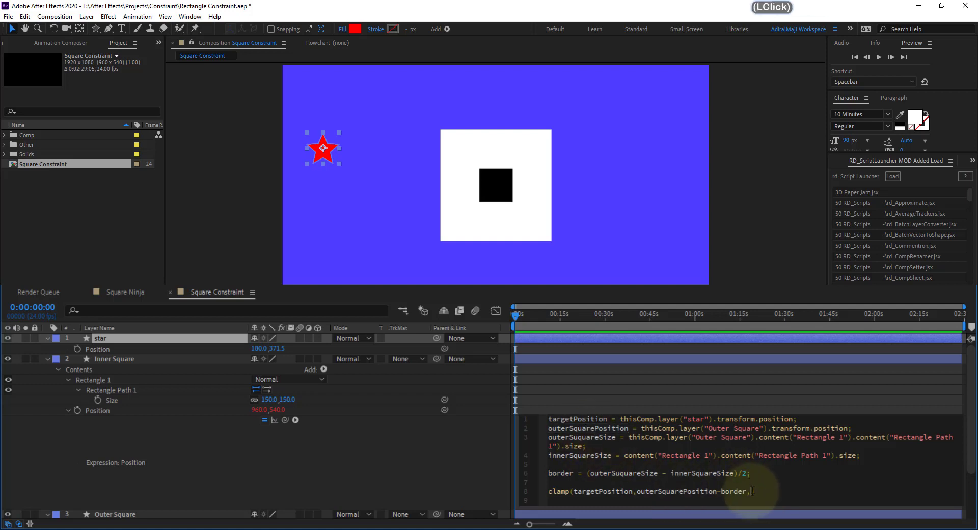
key(ctrl+v)
text(+)
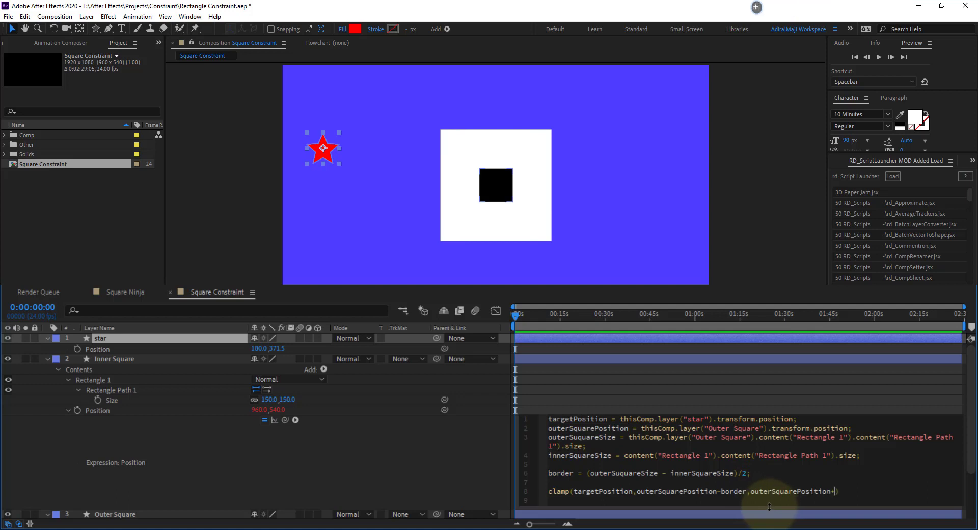
text(bord)
key(BackSpace)
text(rder)
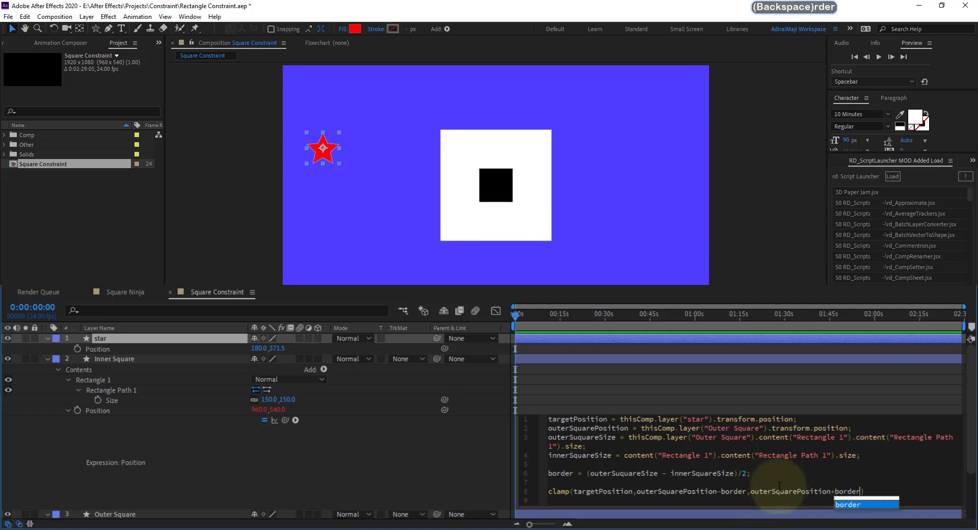
triple_click(846, 492)
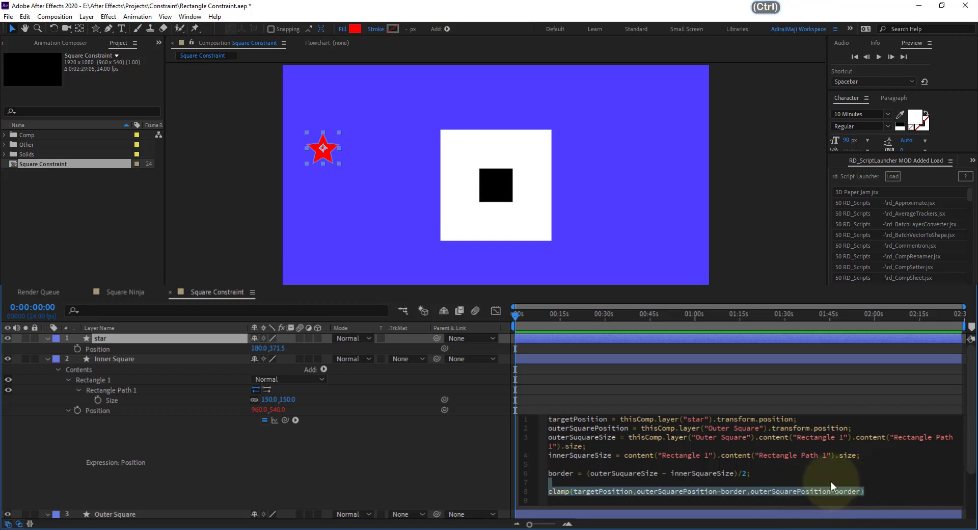
scroll(830, 481, down, 2)
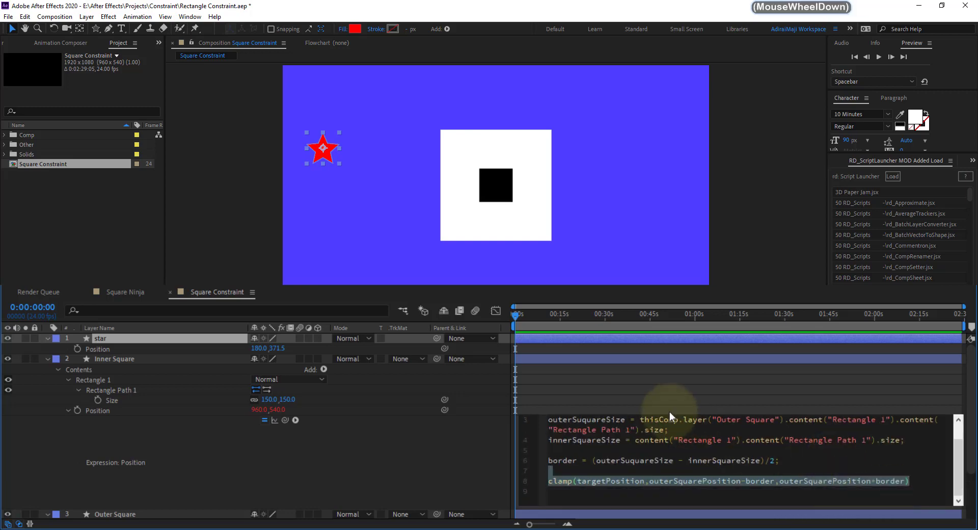
scroll(647, 466, up, 2)
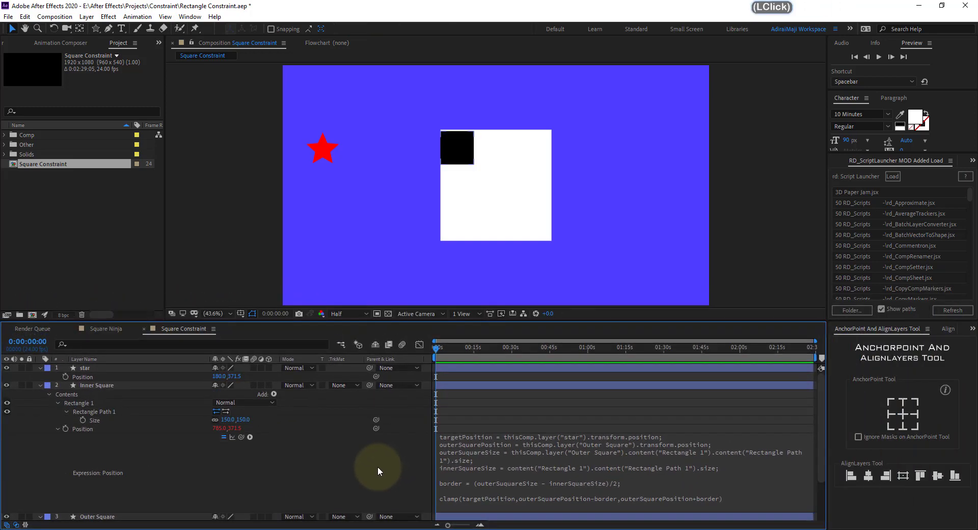
- Test the constraint by moving the star over and around the white square to about 1519, 651
click(338, 185)
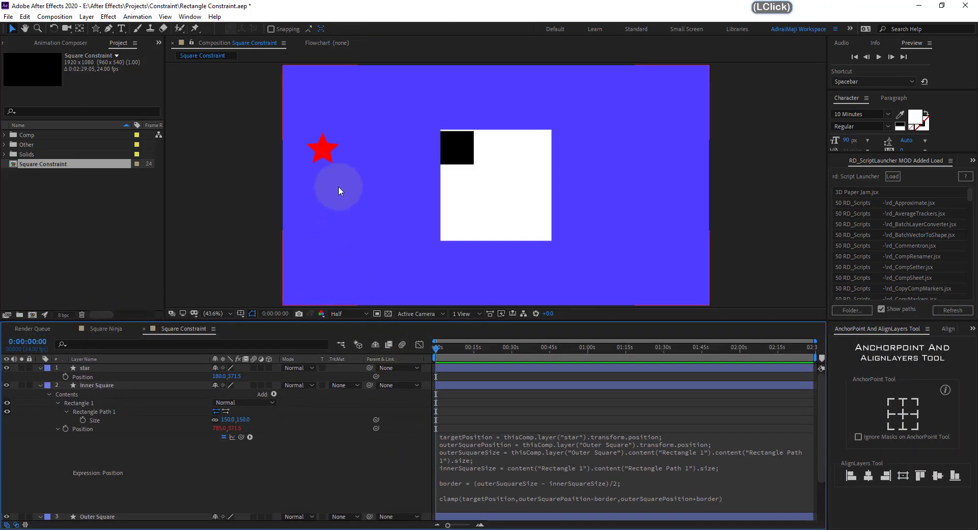
drag(326, 150, 375, 128)
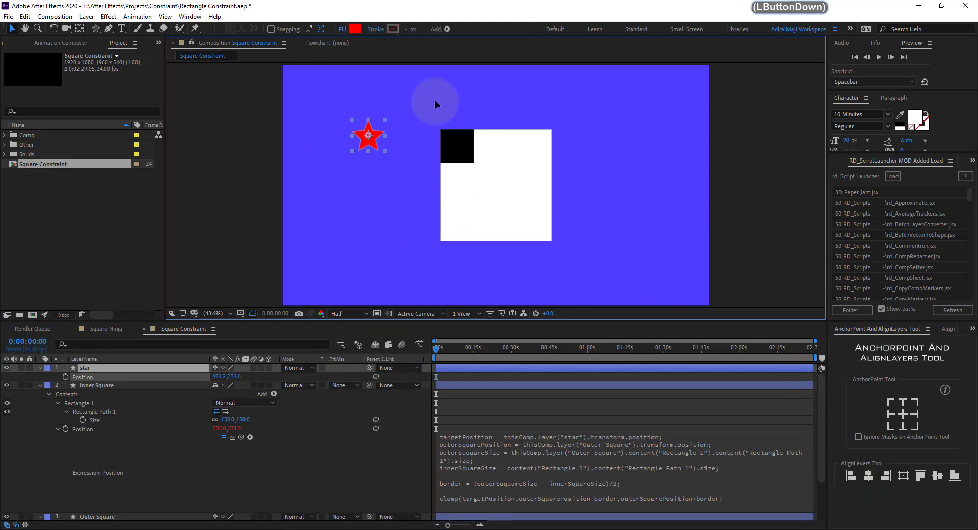
drag(435, 102, 622, 218)
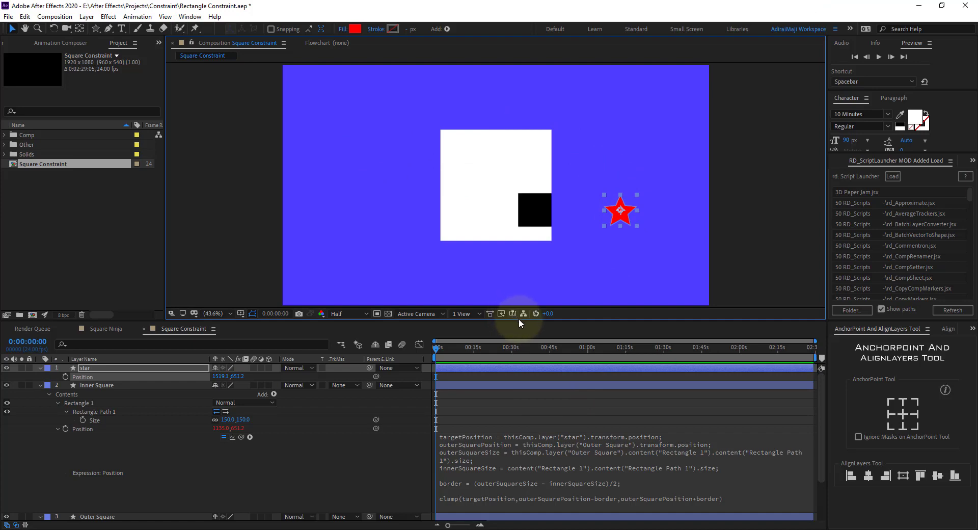
- Reduce the border line of Inner Square's Position expression to outerSuquareSize/2 and test it by moving the star to about 444, 449
drag(518, 320, 528, 299)
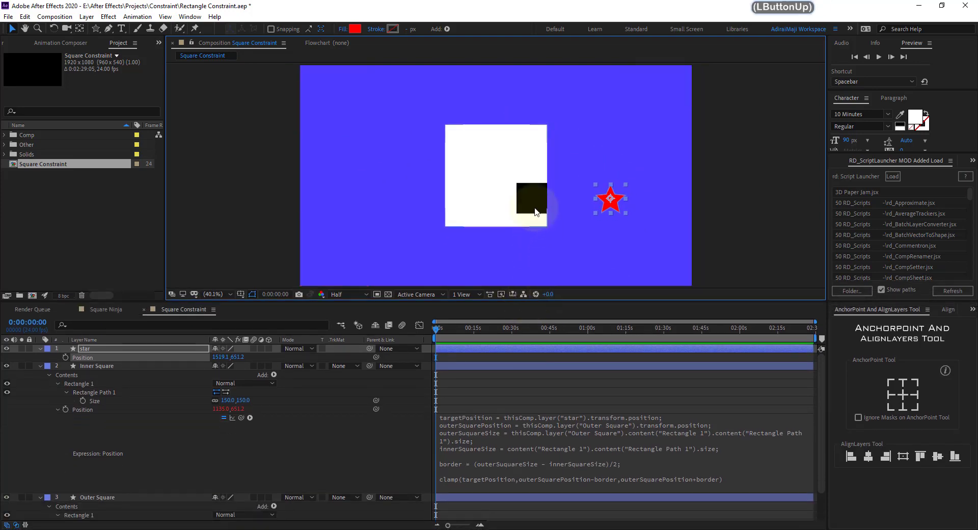
click(530, 207)
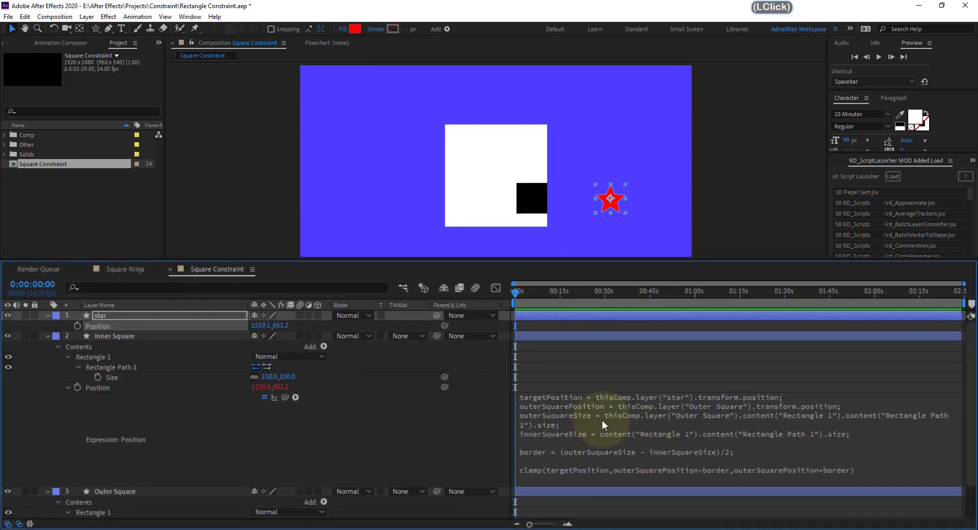
click(601, 418)
click(674, 450)
drag(657, 450, 738, 450)
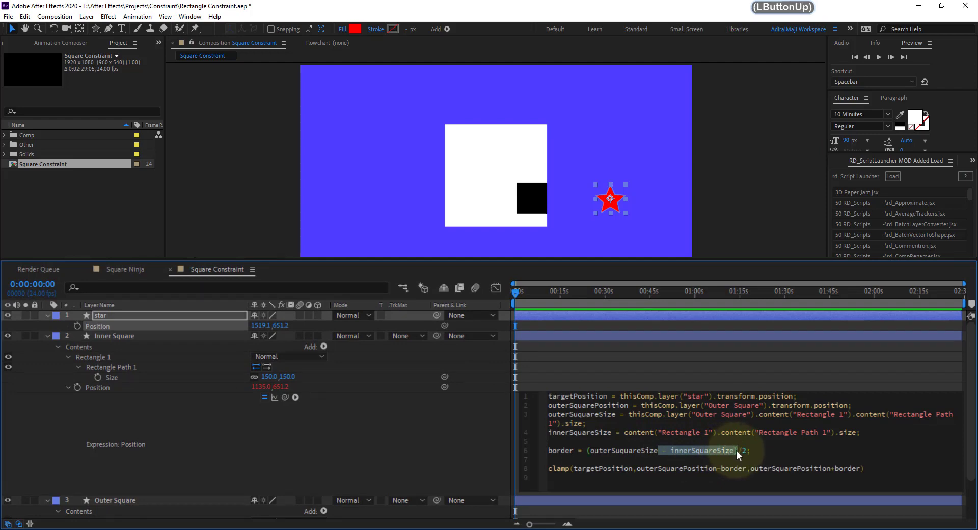
key(BackSpace)
click(591, 451)
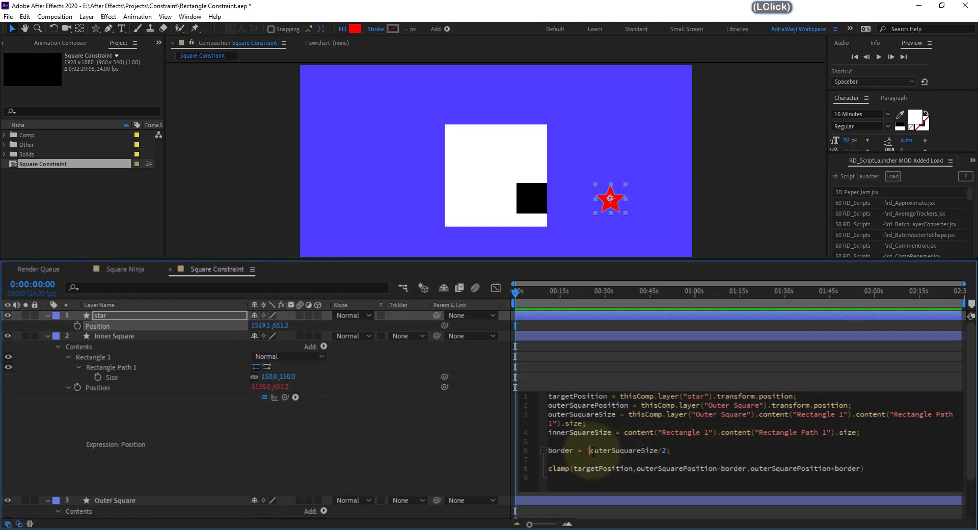
key(BackSpace)
click(424, 420)
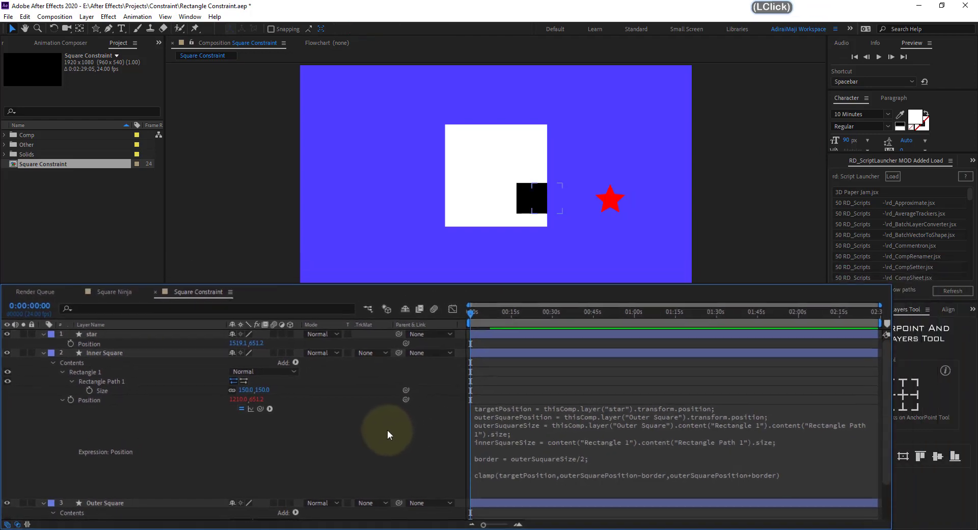
drag(609, 205, 391, 169)
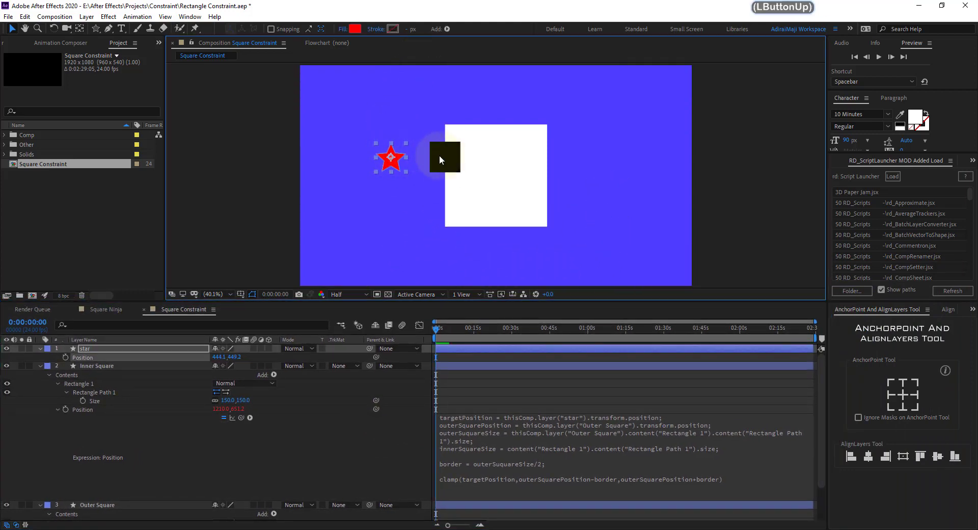
- Collapse the Inner Square and Outer Square layers and duplicate the Outer Square layer
click(449, 154)
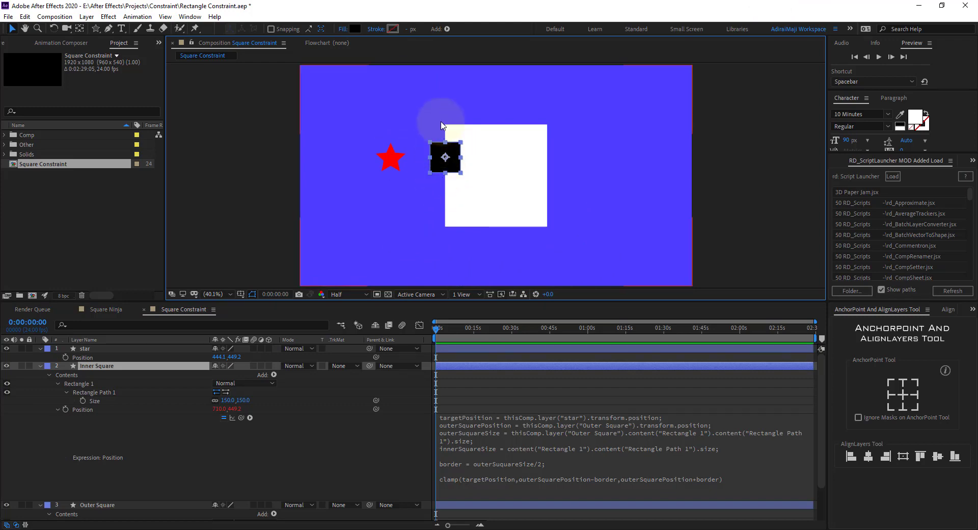
click(40, 366)
click(102, 374)
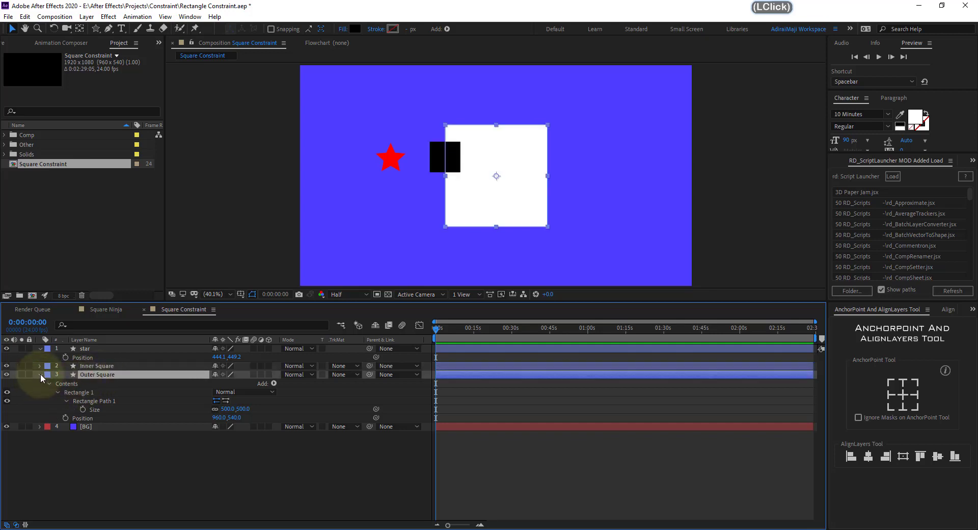
click(41, 375)
click(117, 374)
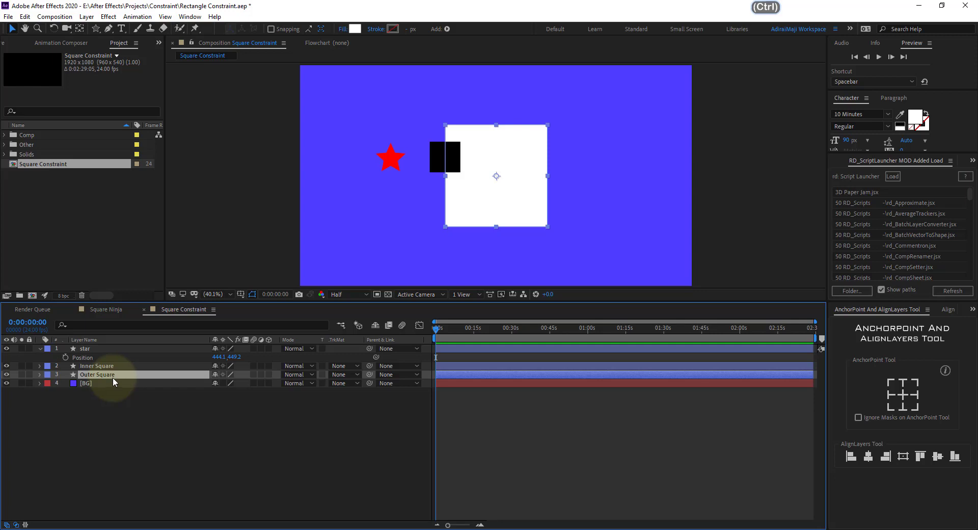
key(ctrl+d)
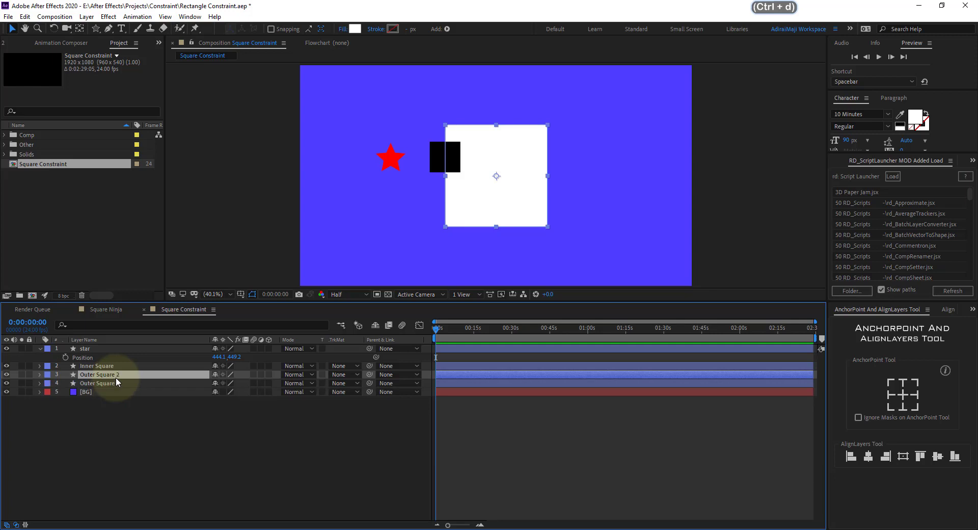
- Rename the duplicated square layer as Alpha Outer Square
click(117, 374)
text(2)
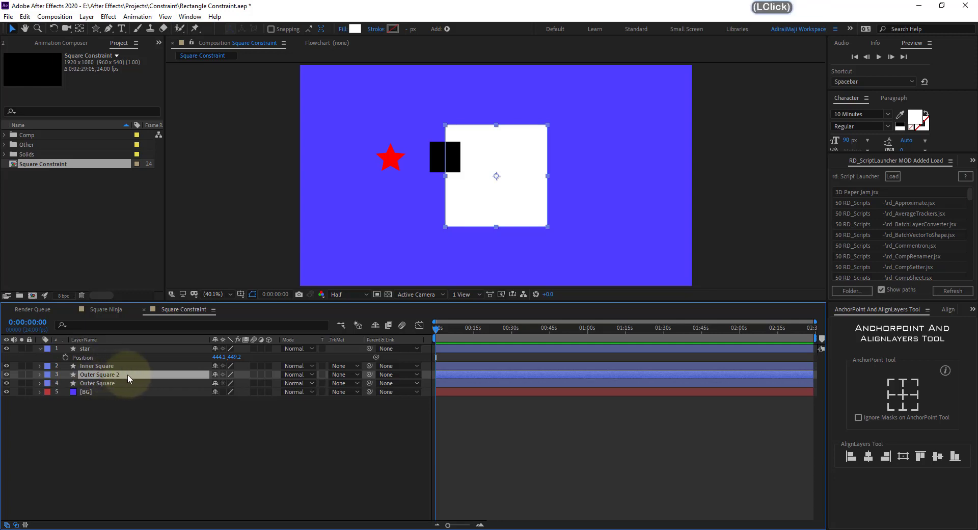
click(128, 373)
key(Return)
text(Alp)
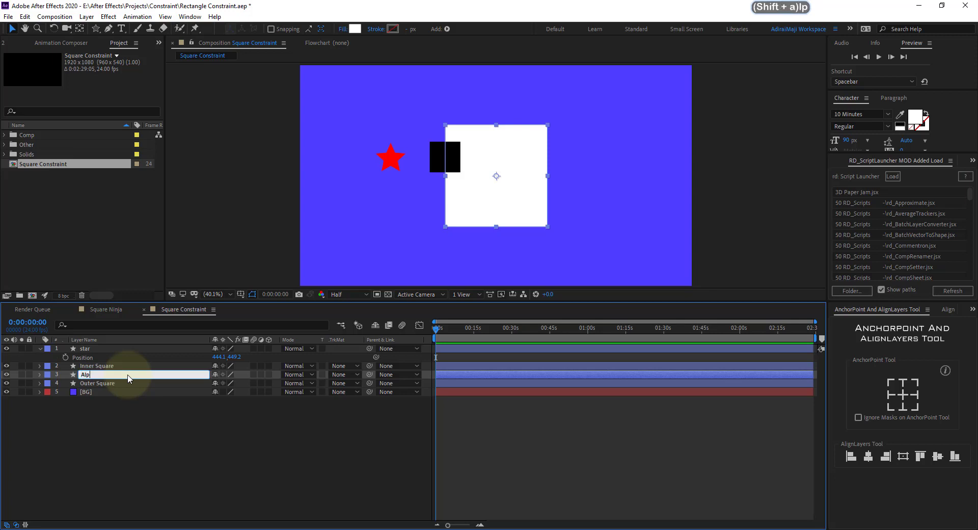
text(ha Outer Squa)
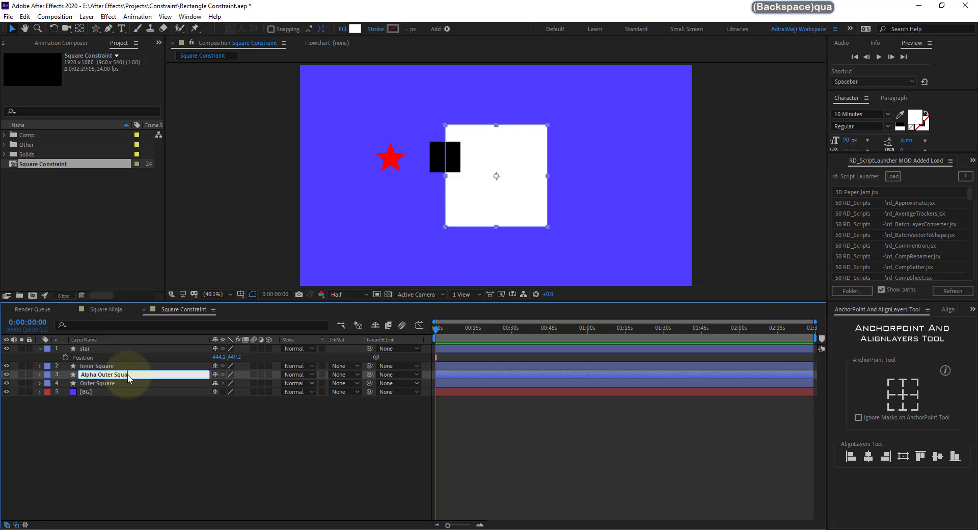
text(re)
key(Return)
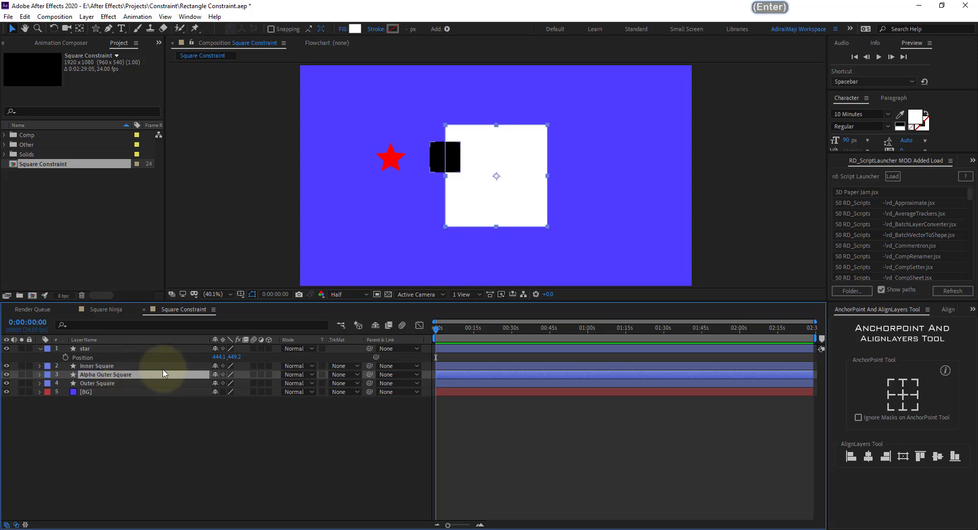
- Move Alpha Outer Square directly above Inner Square and set Inner Square's track matte to Alpha Matte "Alpha Outer Square"
drag(146, 378, 143, 368)
click(139, 374)
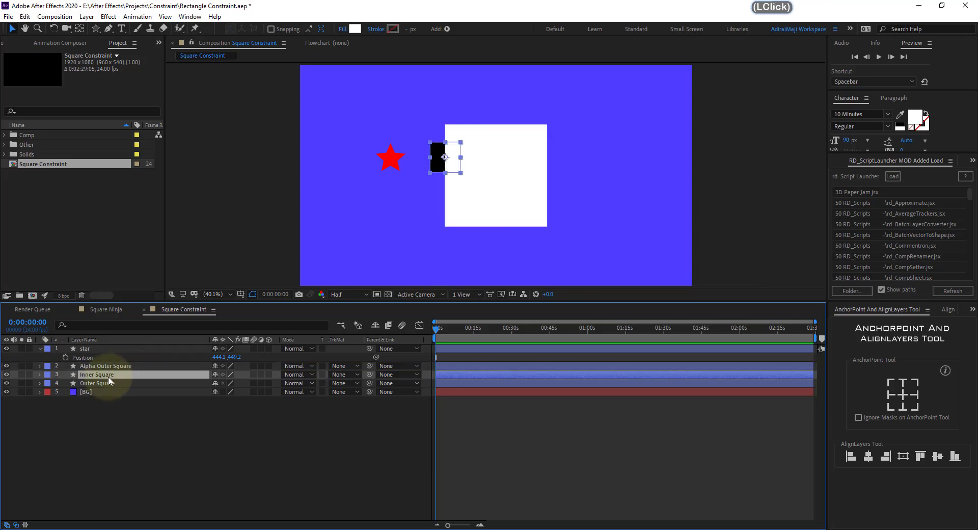
click(337, 375)
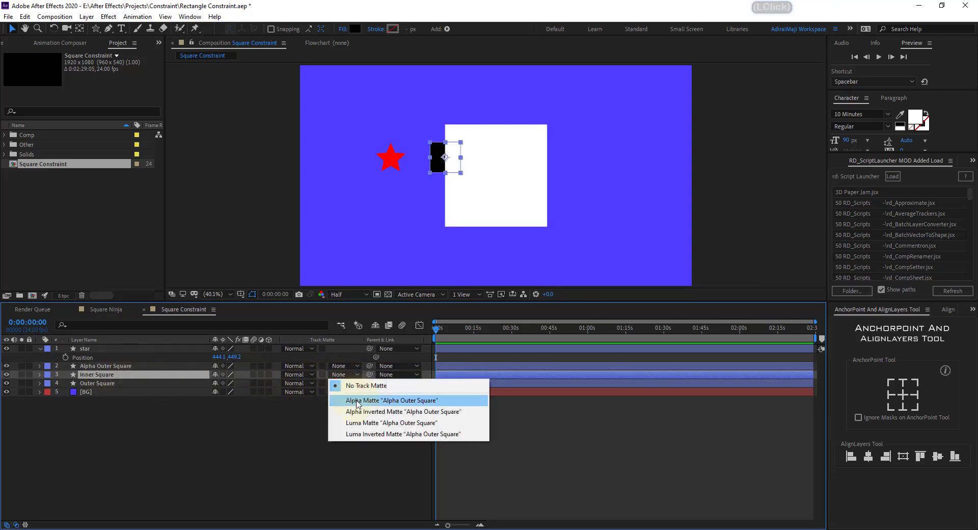
click(356, 399)
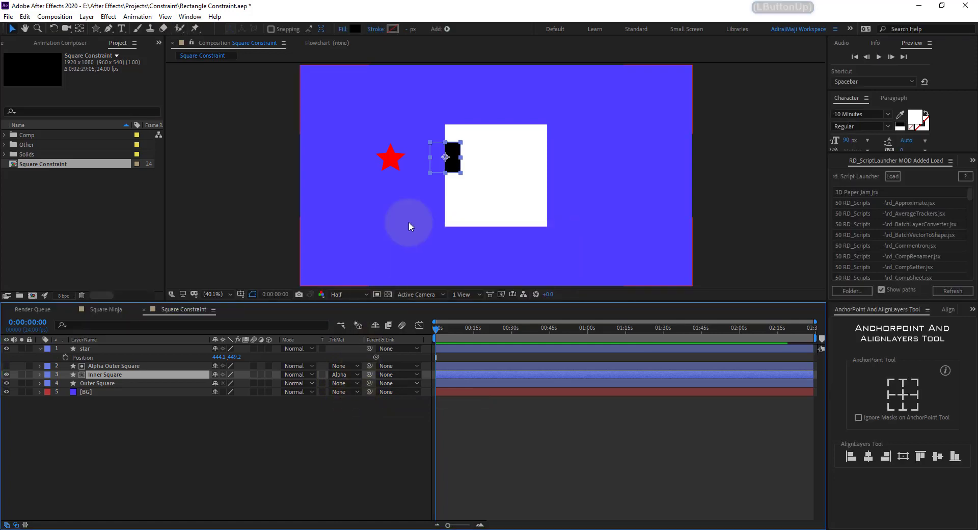
- Test the alpha matte by moving the star around the white square to about 322, 651
click(176, 433)
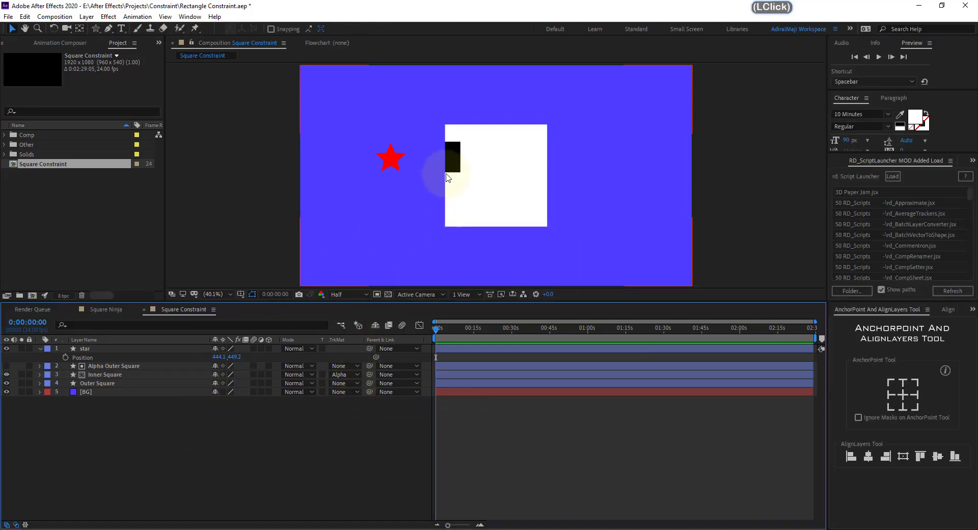
drag(389, 162, 469, 99)
drag(554, 85, 366, 199)
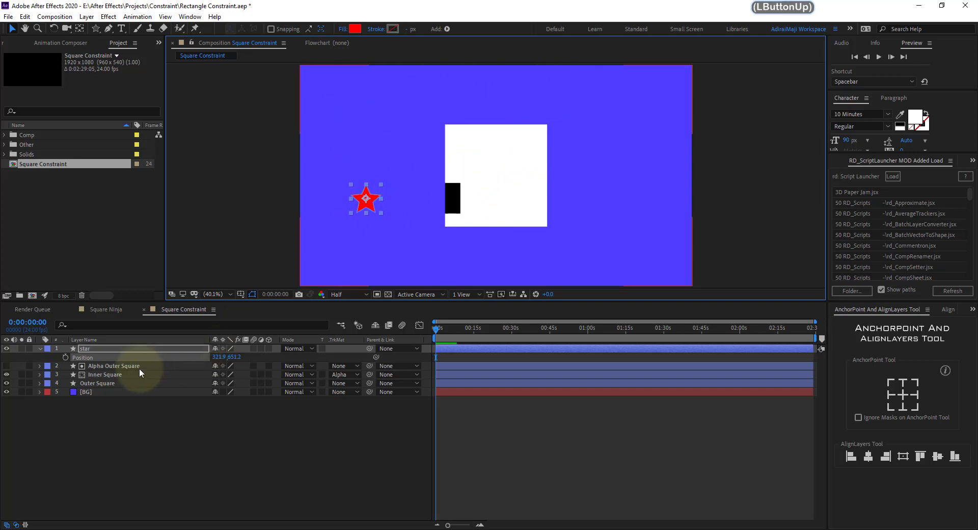
- Restore the border line in Inner Square's Position expression to (outerSuquareSize - innerSquareSize)/2, apply it and test it by moving the star
double_click(109, 365)
click(111, 374)
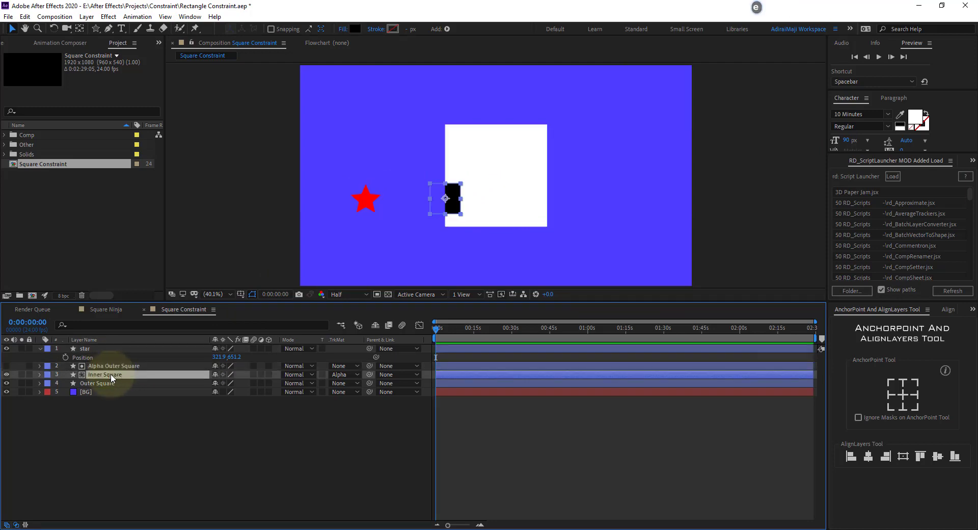
key(e)
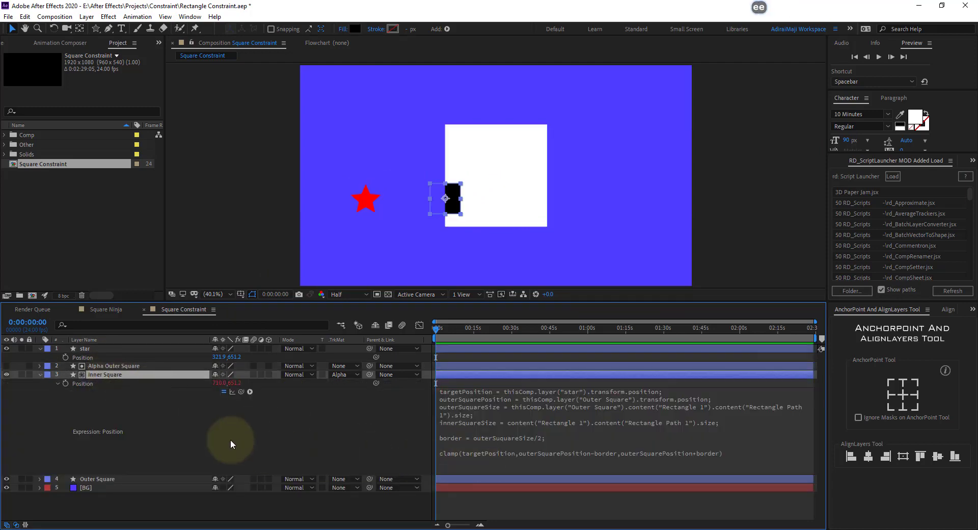
click(558, 426)
click(553, 437)
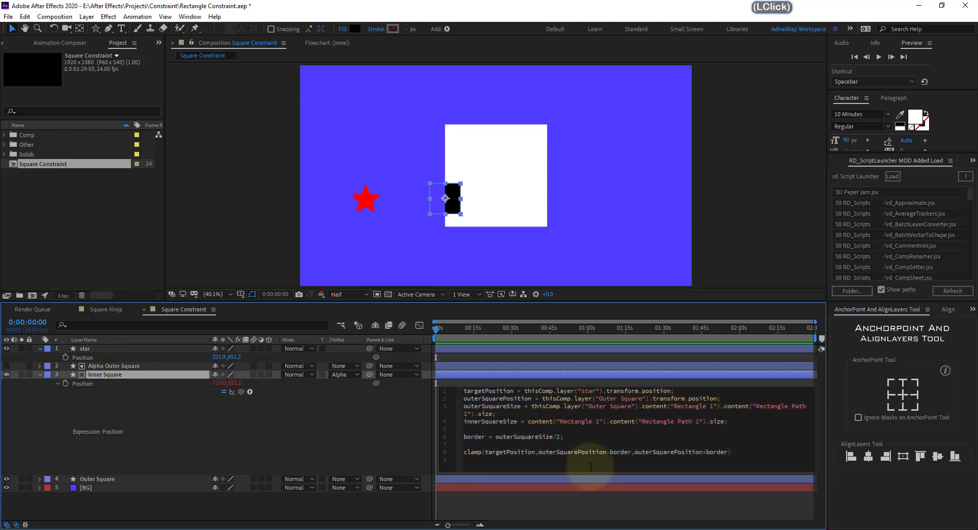
text(- inner)
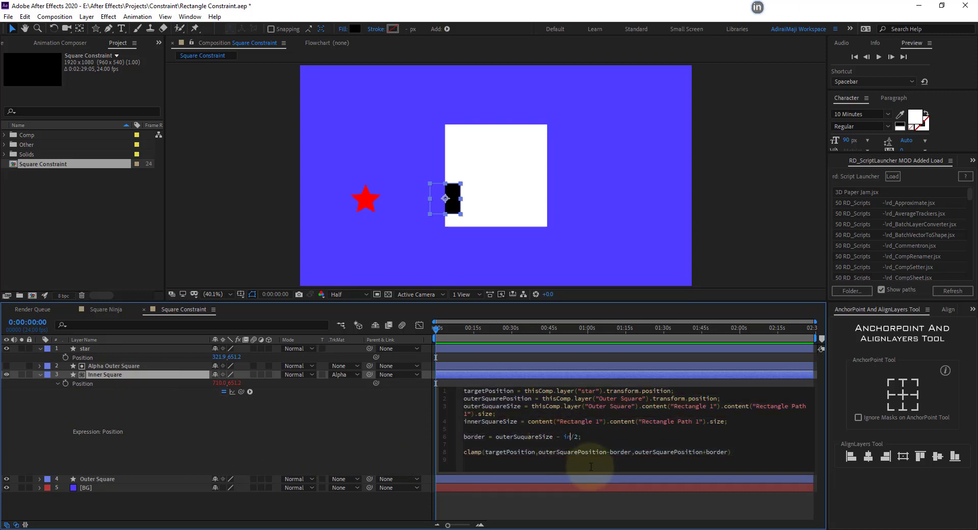
key(Down)
key(Down)
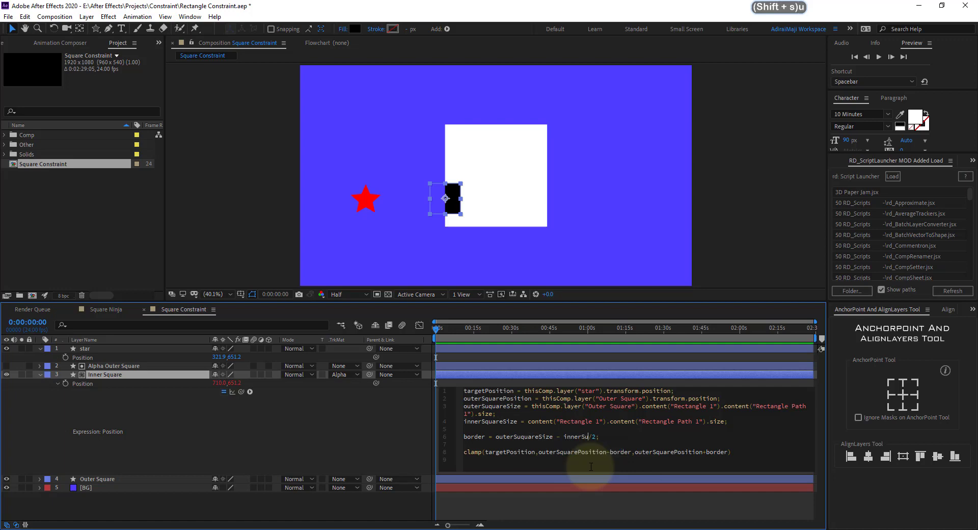
key(Return)
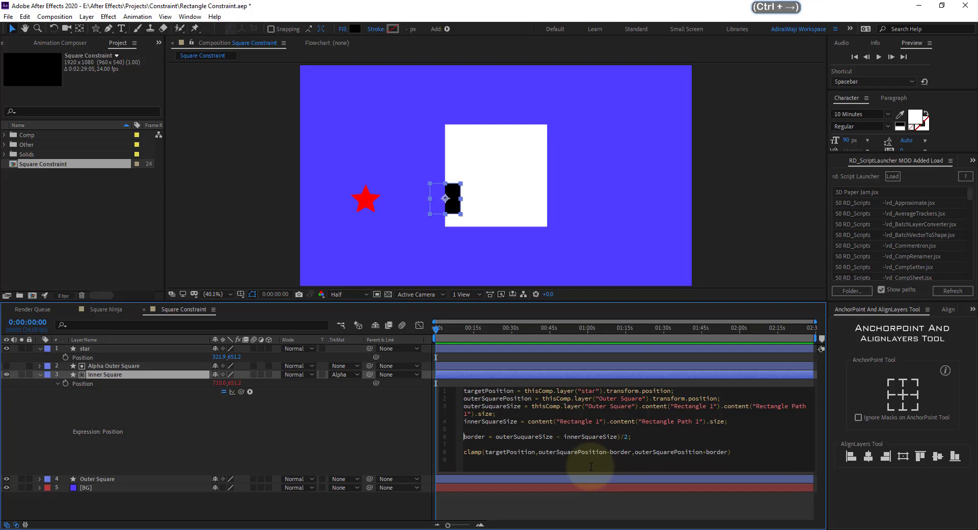
text(()
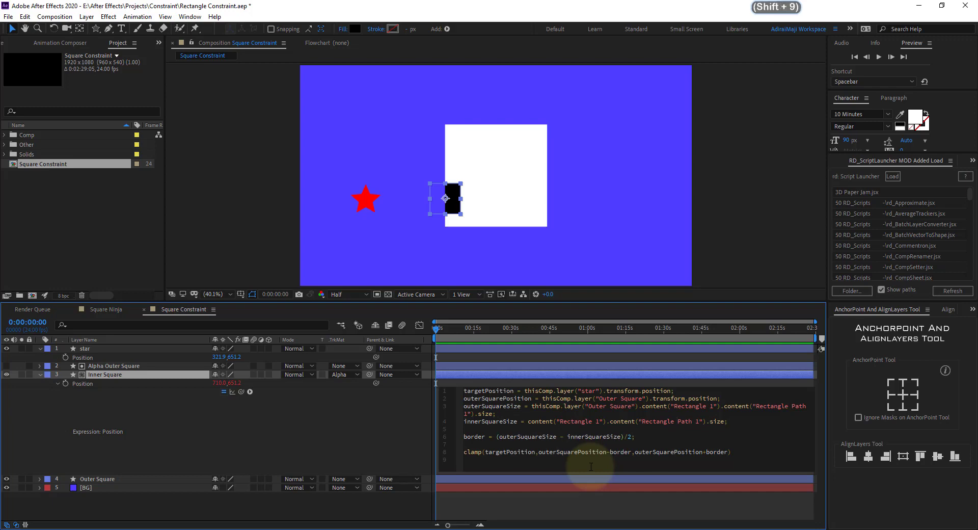
click(591, 466)
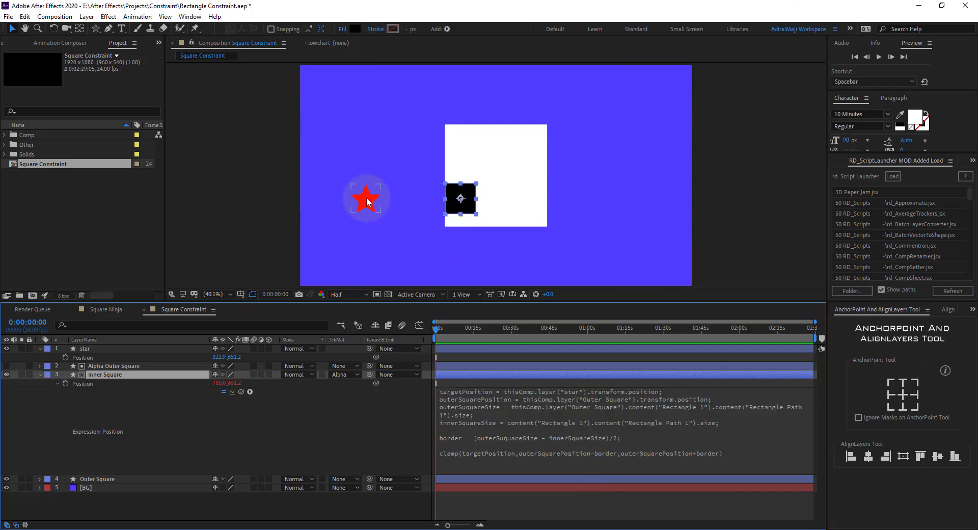
drag(367, 202, 403, 162)
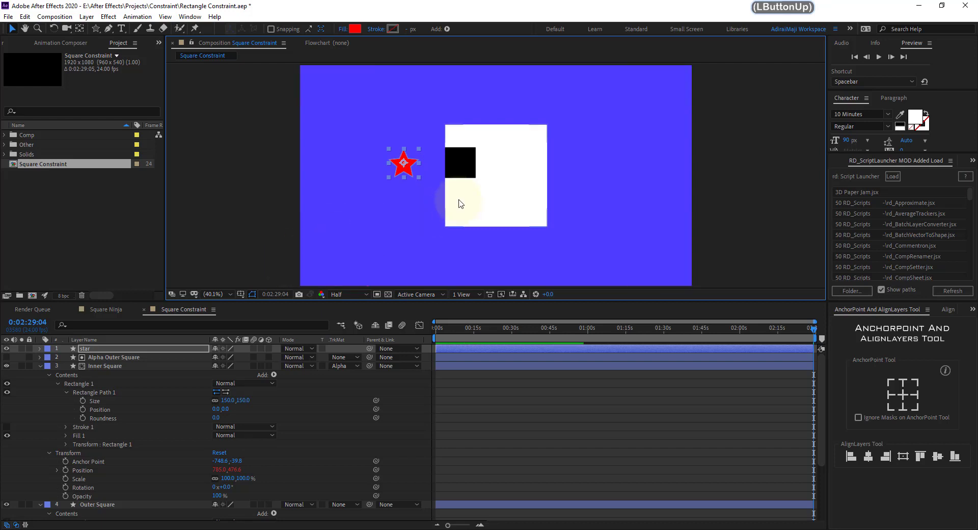
- Check the Scale property of Inner Square and Outer Square, and collapse both layers
click(136, 365)
key(s)
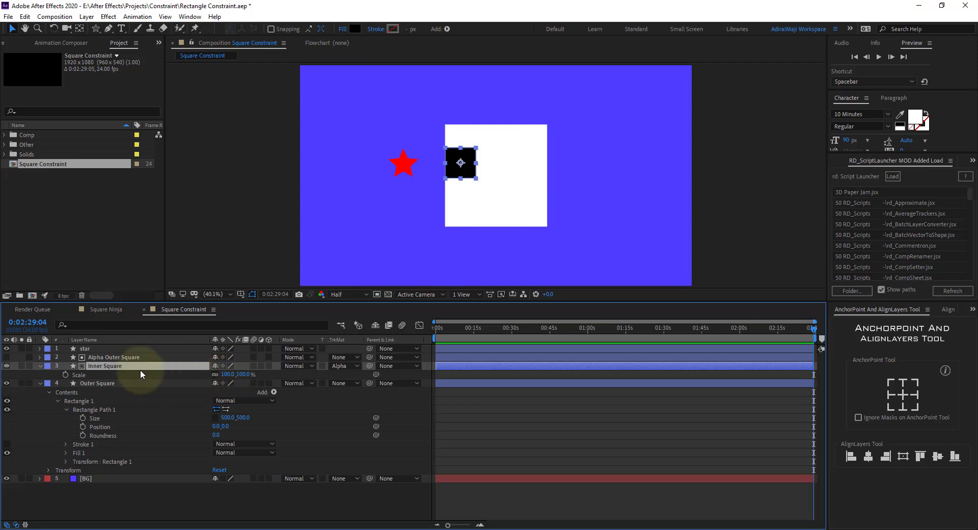
click(134, 382)
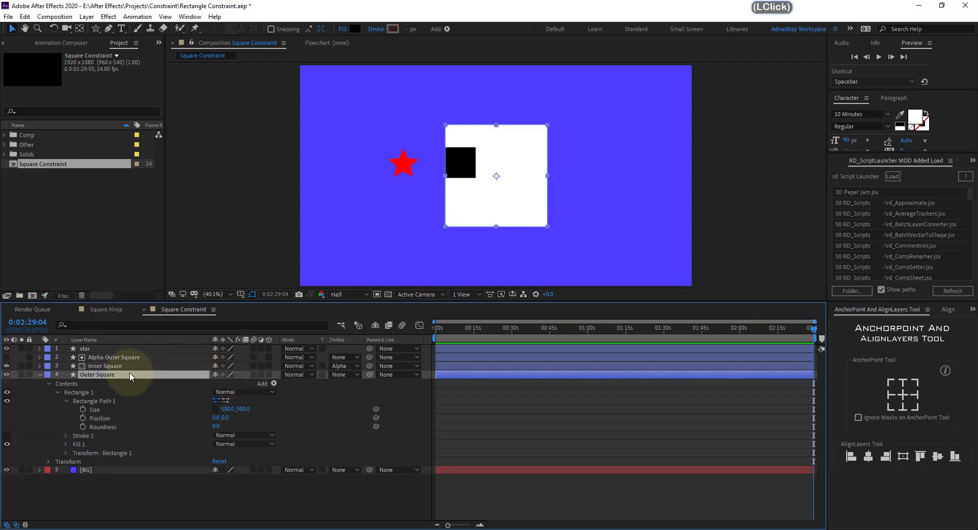
key(s)
click(106, 374)
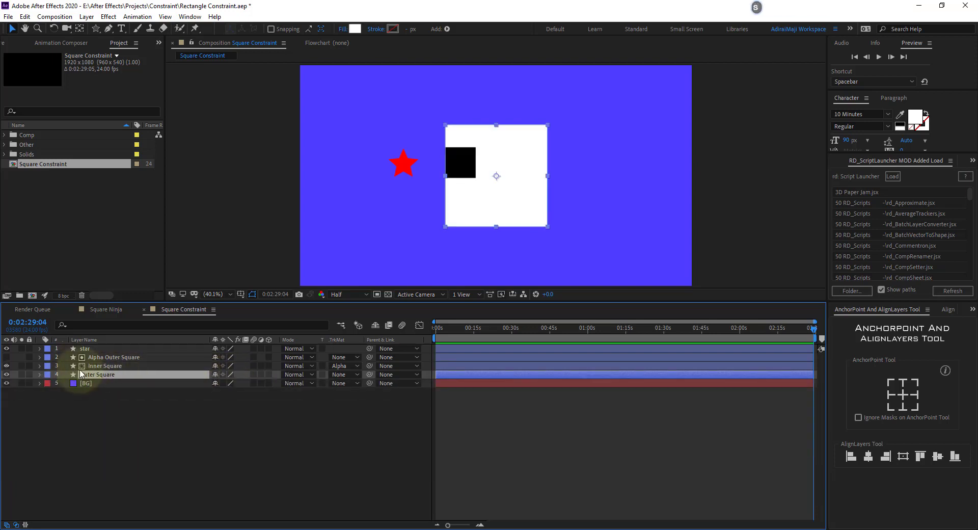
- Test resizing Outer Square's Rectangle Path 1, stretching only its height to about 622 with the size proportions unlinked
click(40, 375)
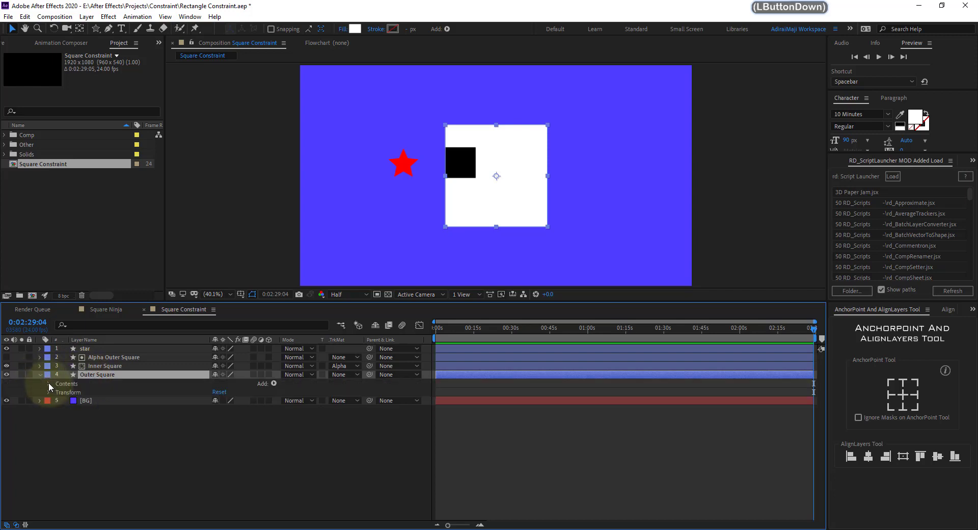
click(48, 383)
click(67, 400)
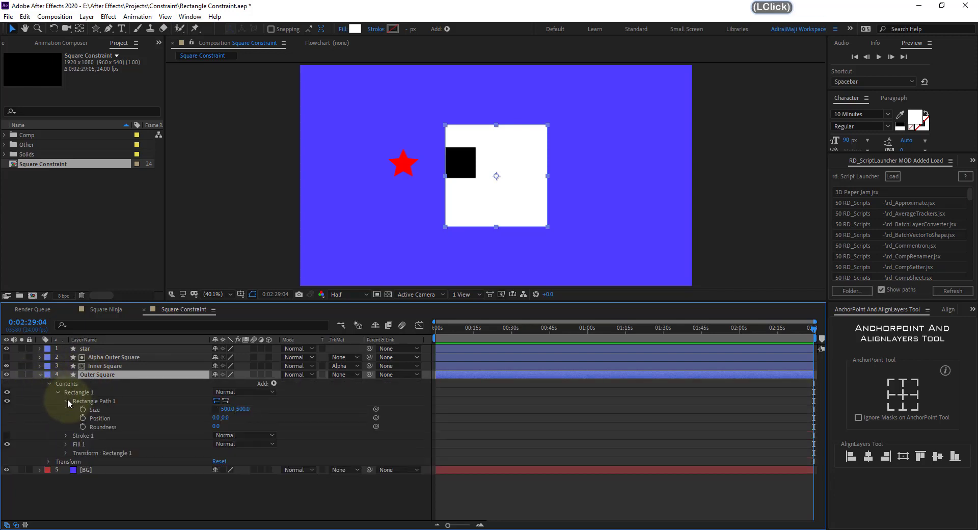
click(217, 412)
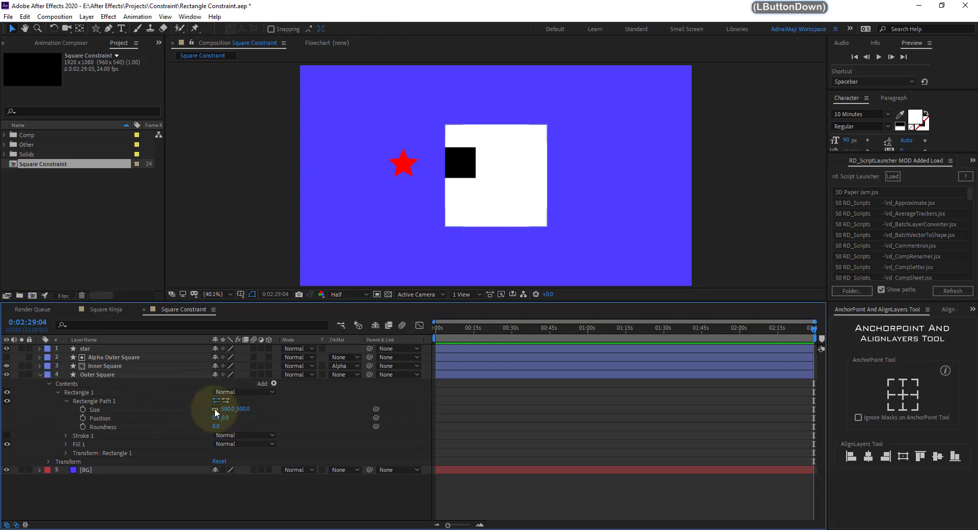
click(224, 409)
drag(224, 409, 318, 417)
key(ctrl+z)
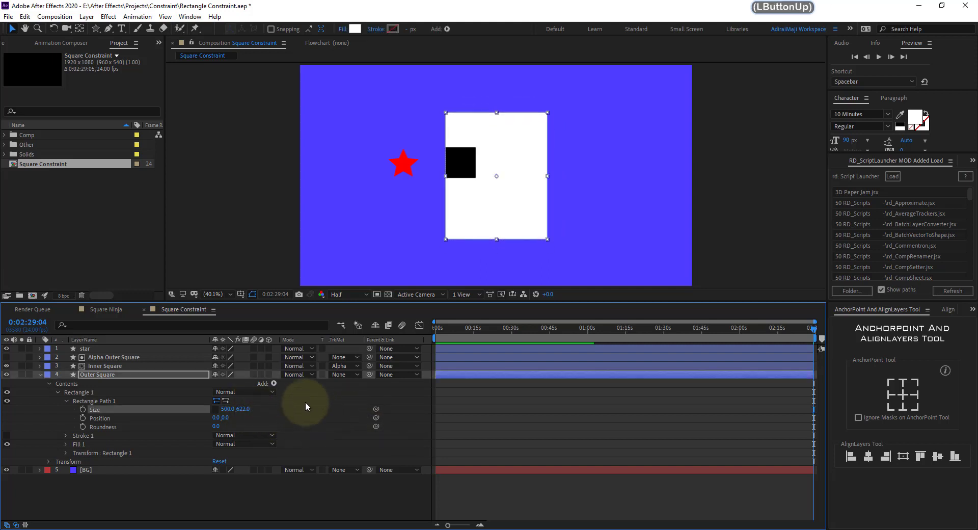
- Remove the track matte from Inner Square and test the constraint by moving the star to either side of the white rectangle
mouse_move(402, 159)
mouse_down()
mouse_move(397, 200)
mouse_move(401, 178)
mouse_up()
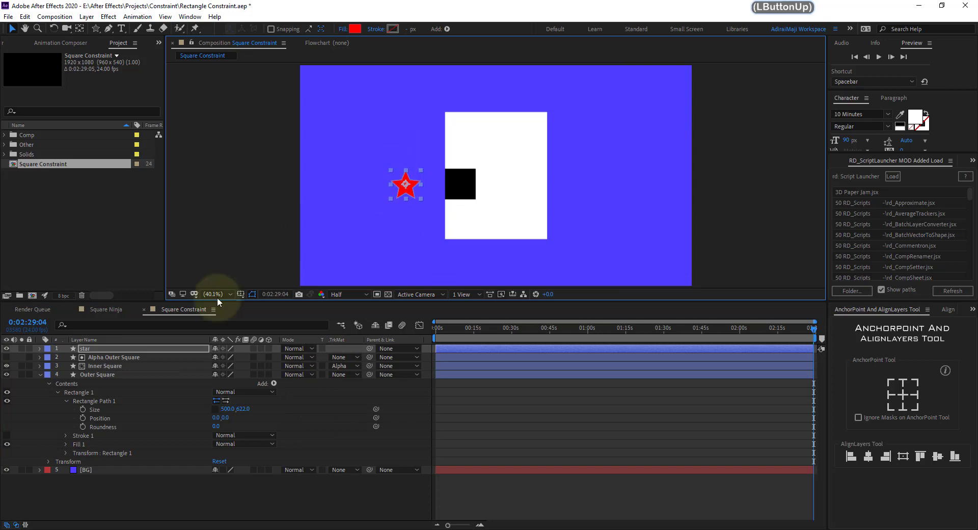
click(108, 356)
click(344, 366)
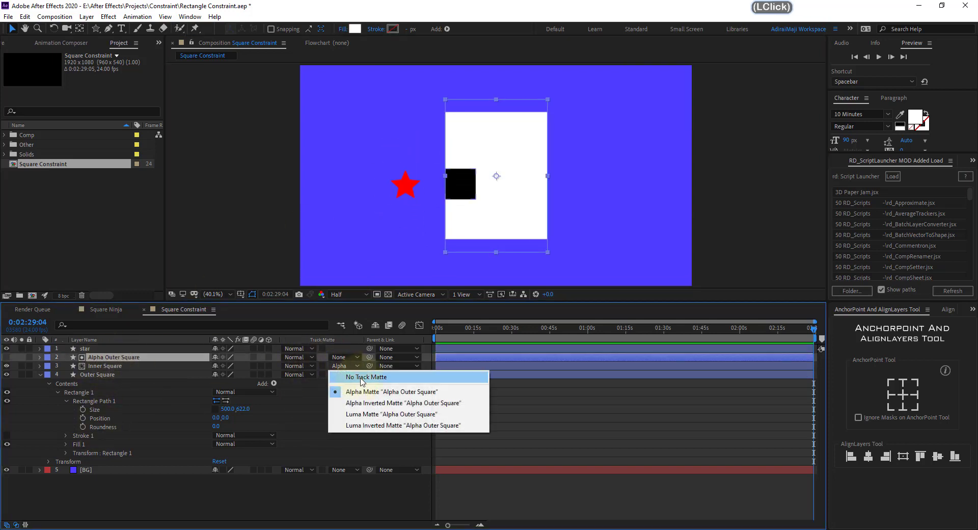
click(360, 377)
drag(406, 185, 592, 160)
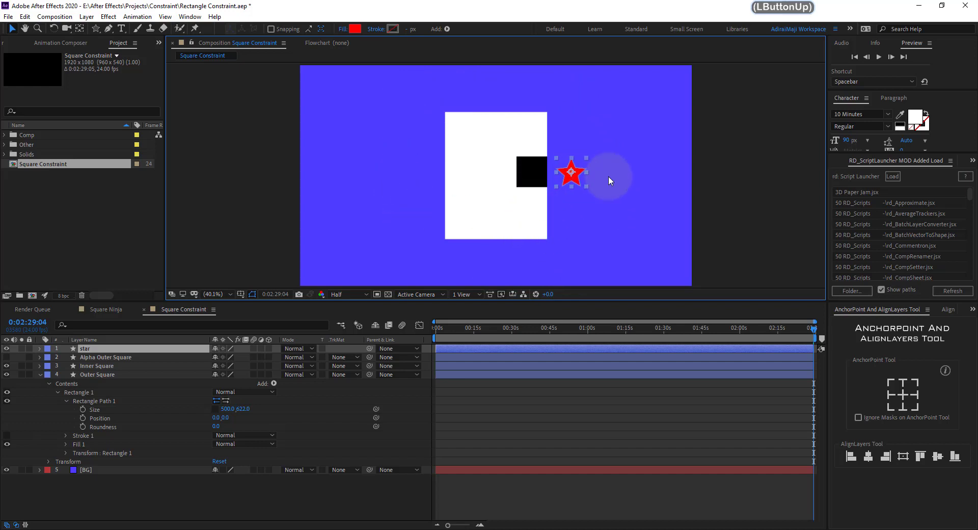
- Stretch only the height of Inner Square's Rectangle Path 1 to about 279 with the size proportions unlinked
click(89, 366)
click(40, 366)
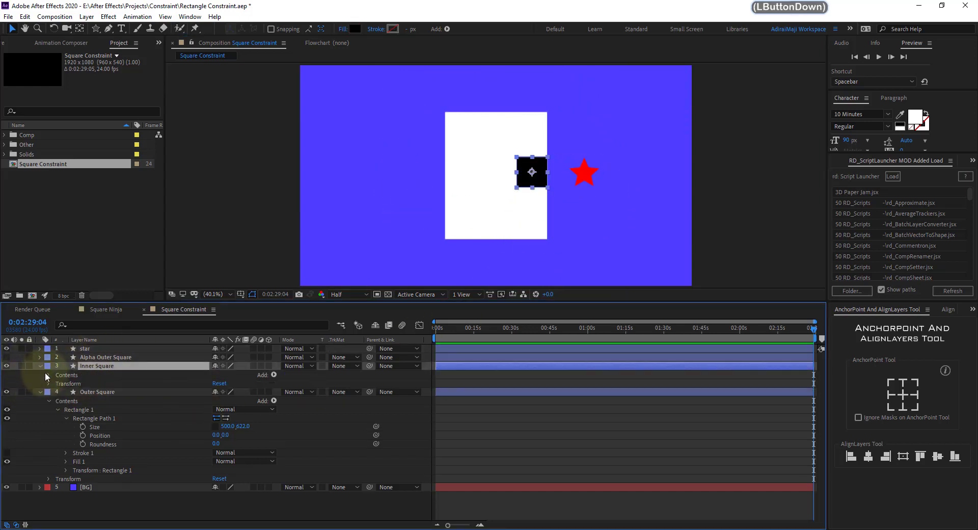
click(49, 374)
click(57, 383)
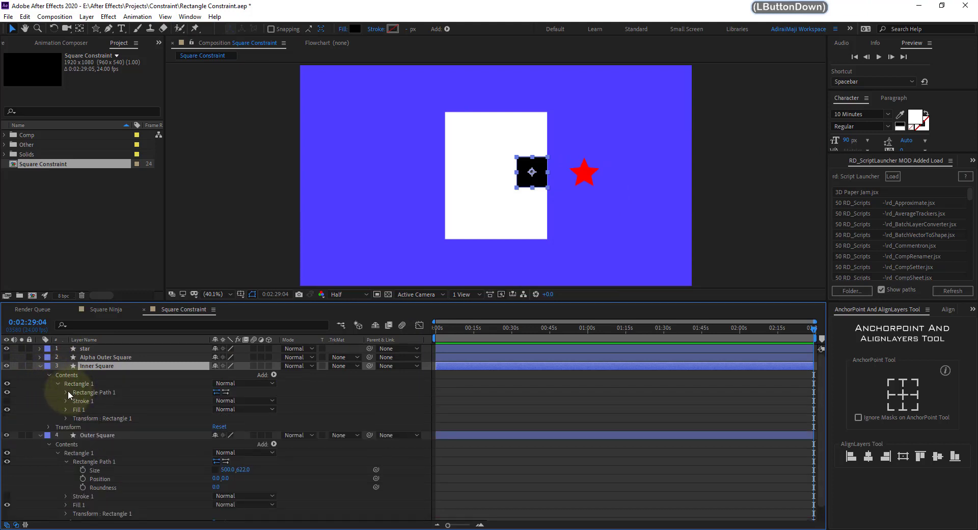
click(67, 391)
click(215, 400)
drag(243, 400, 328, 404)
- Test the stretched inner rectangle's constraint by moving the star to the left of, below and back beside the white rectangle
drag(573, 184, 420, 177)
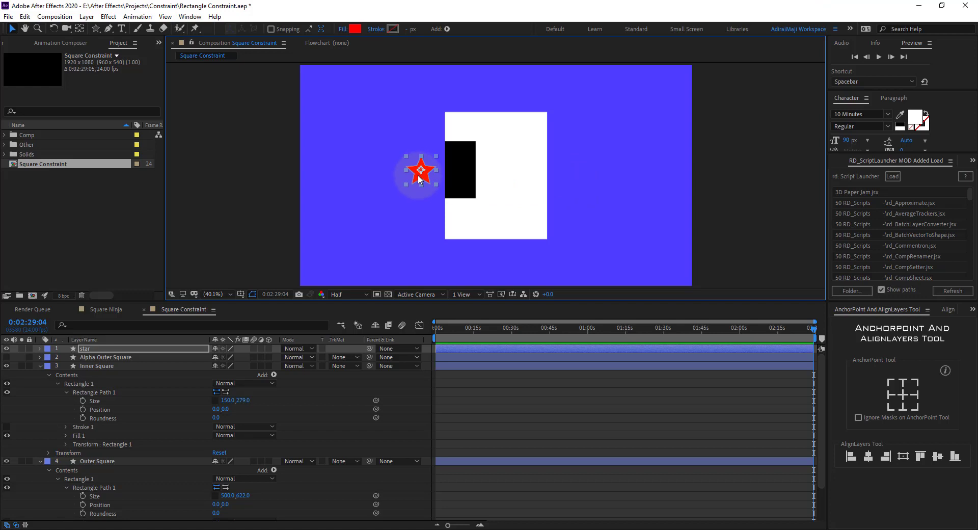
drag(420, 178, 497, 270)
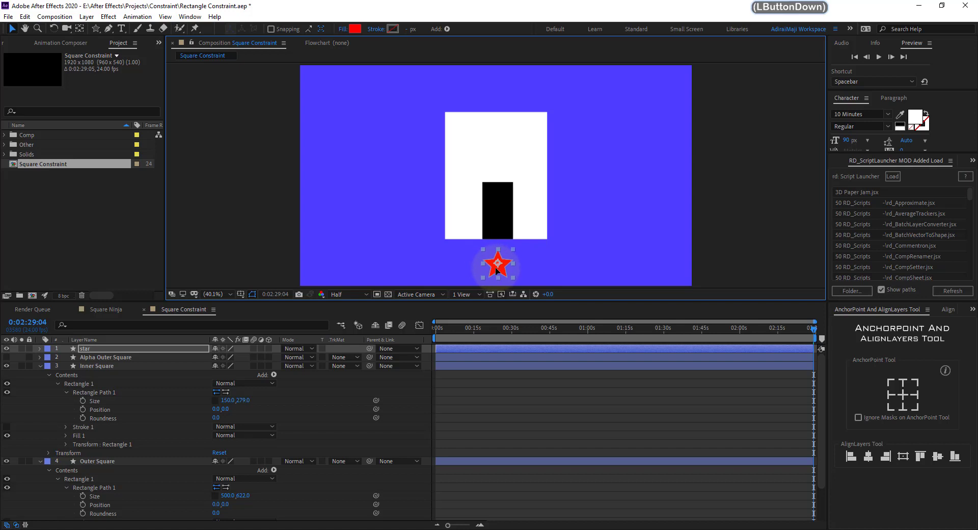
drag(496, 270, 380, 178)
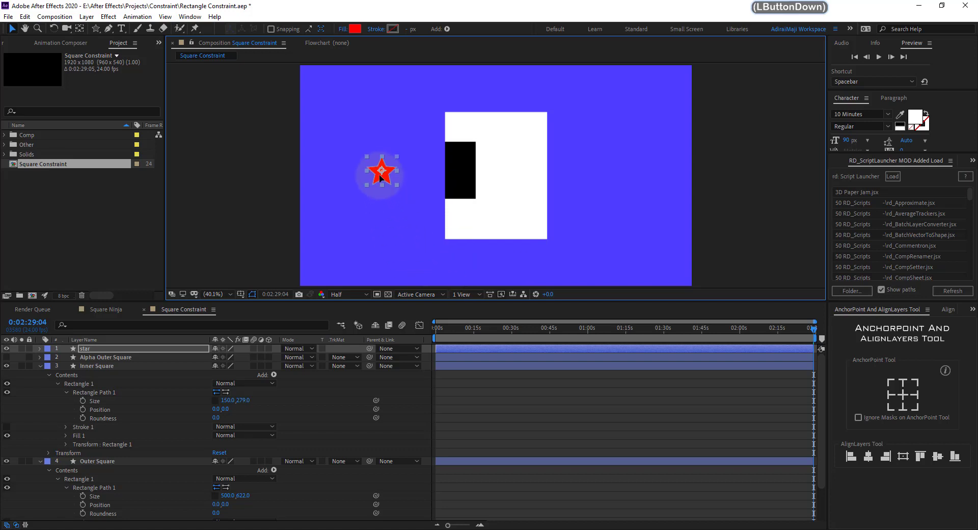